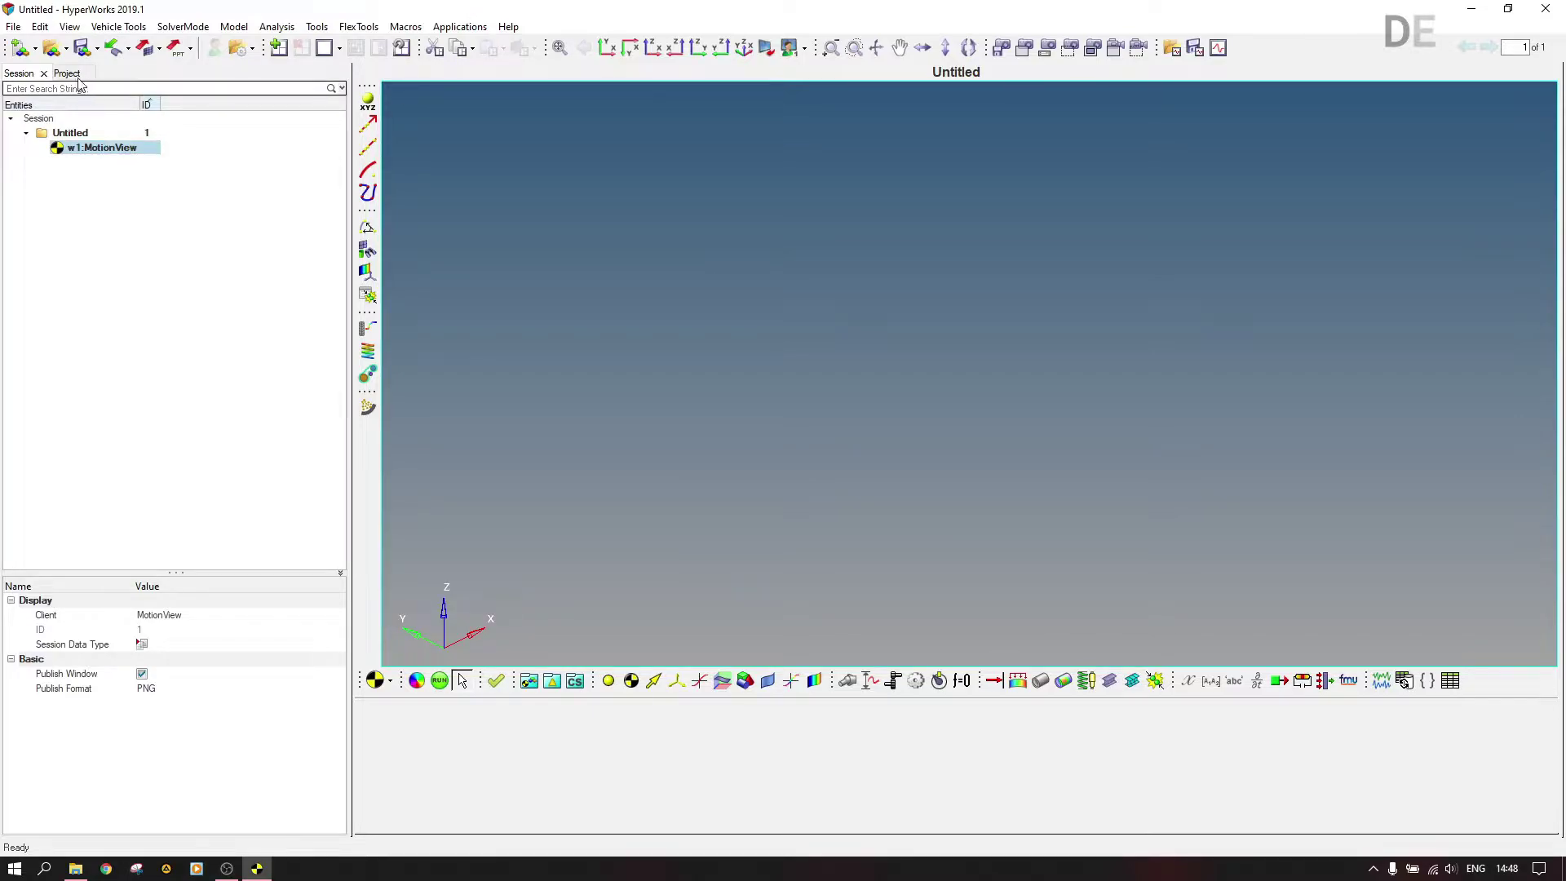
# Step: Open the existing model Free Body Part from the Free Body Part folder inside Documents > MBD
pyautogui.click(13, 26)
pyautogui.moveTo(52, 99)
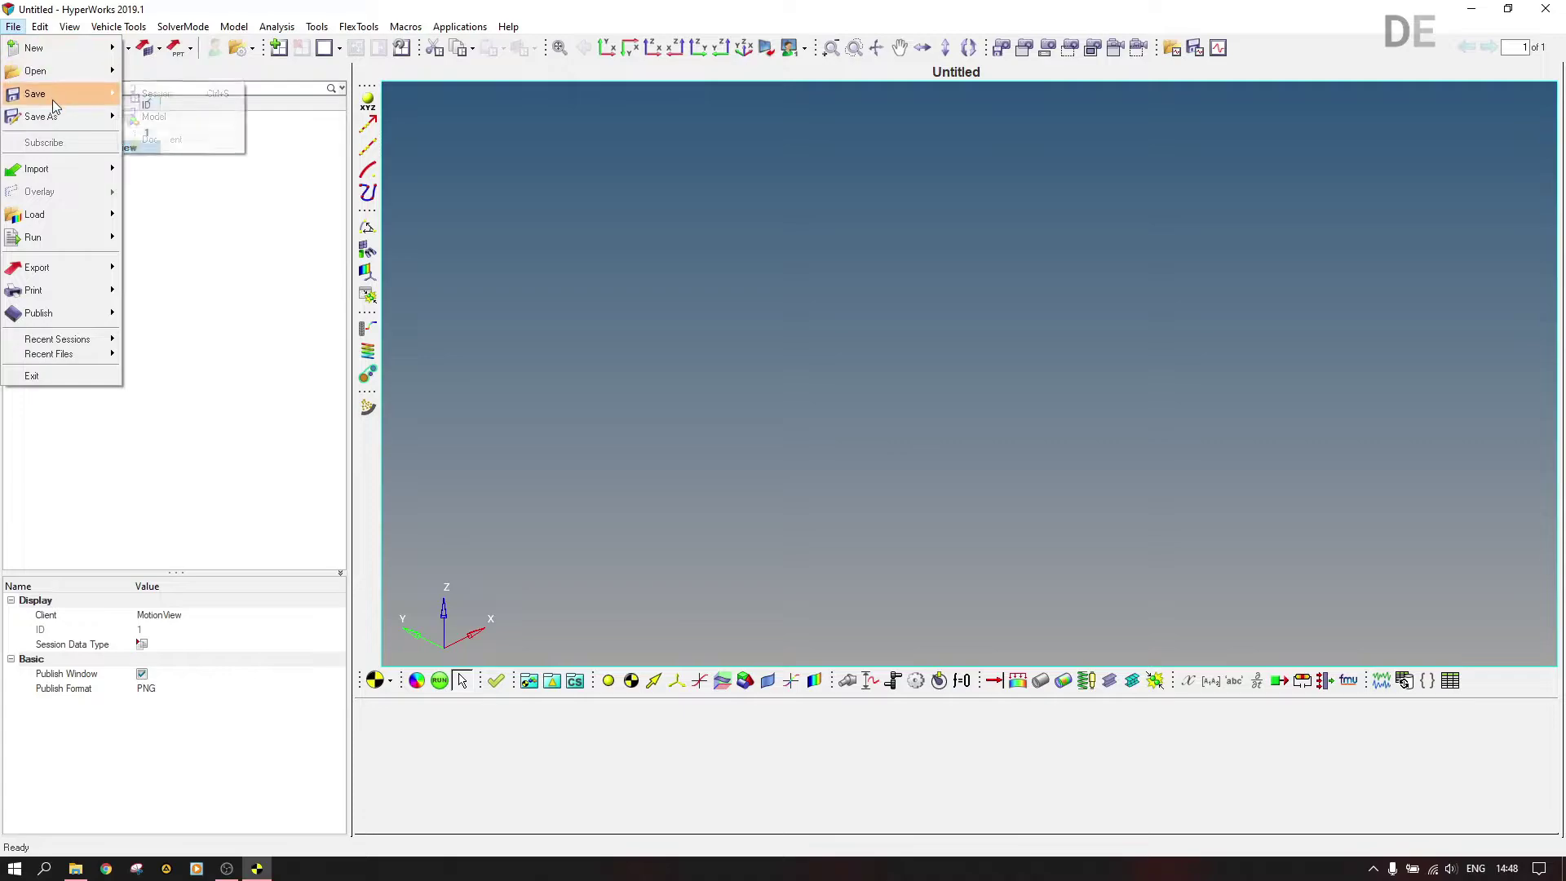
pyautogui.moveTo(60, 68)
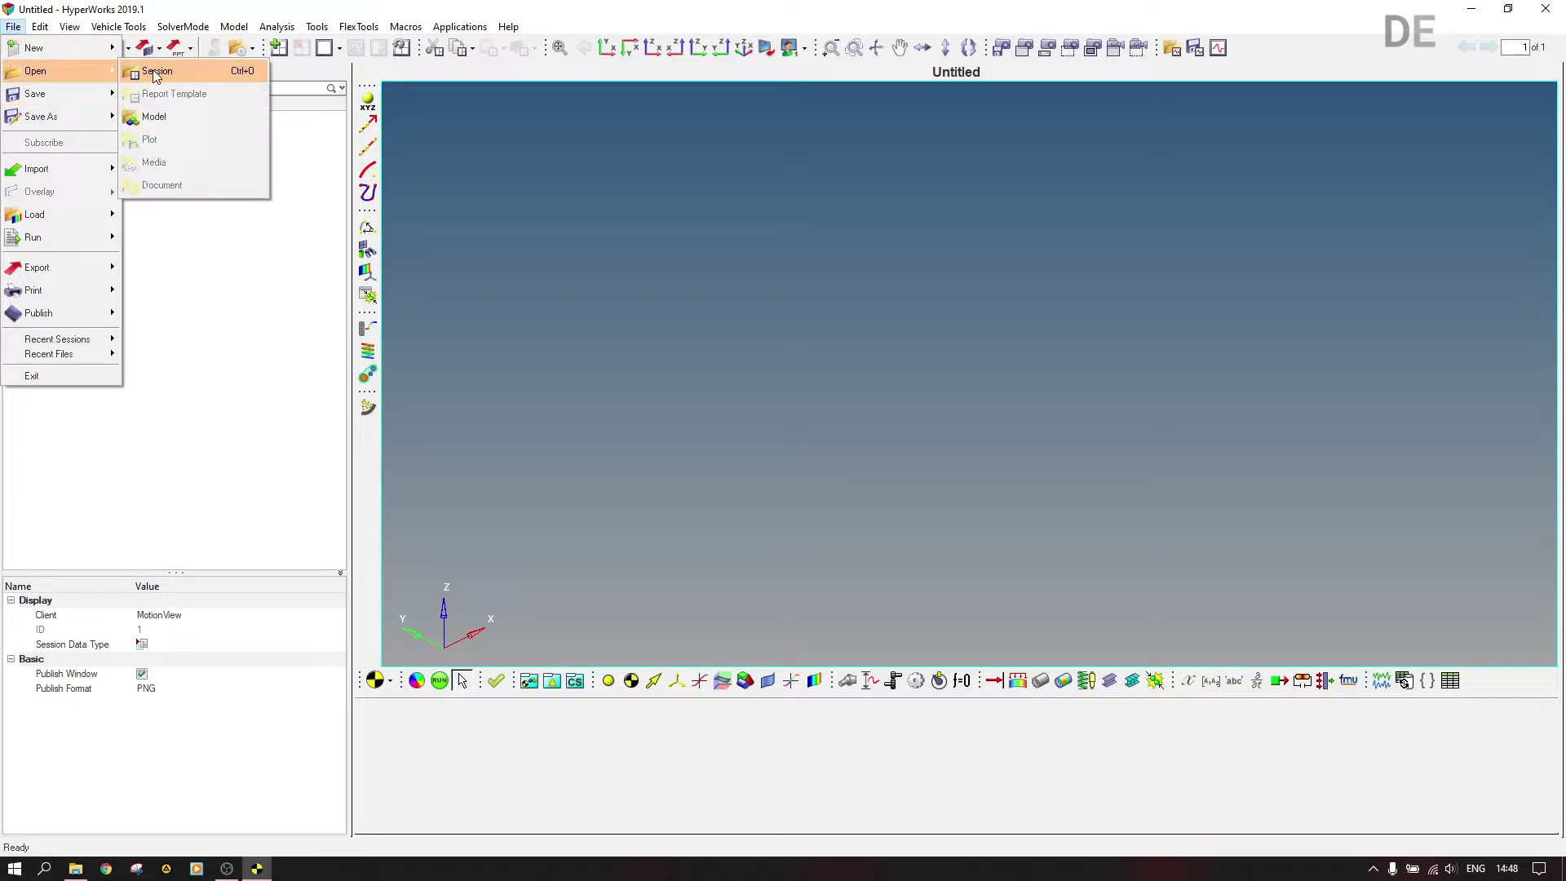
pyautogui.click(173, 107)
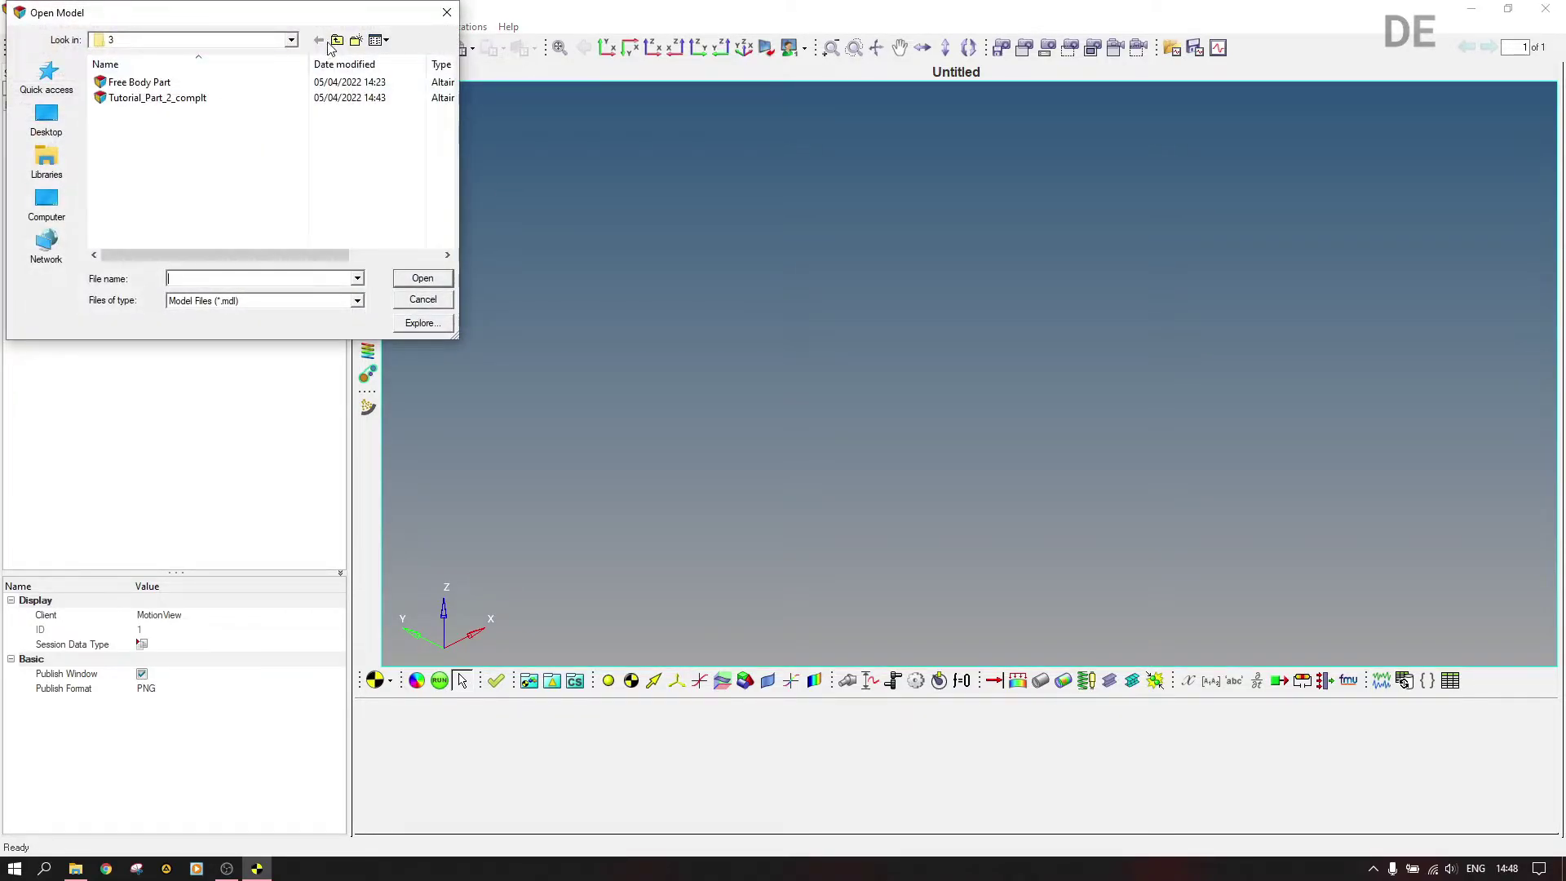
pyautogui.click(337, 42)
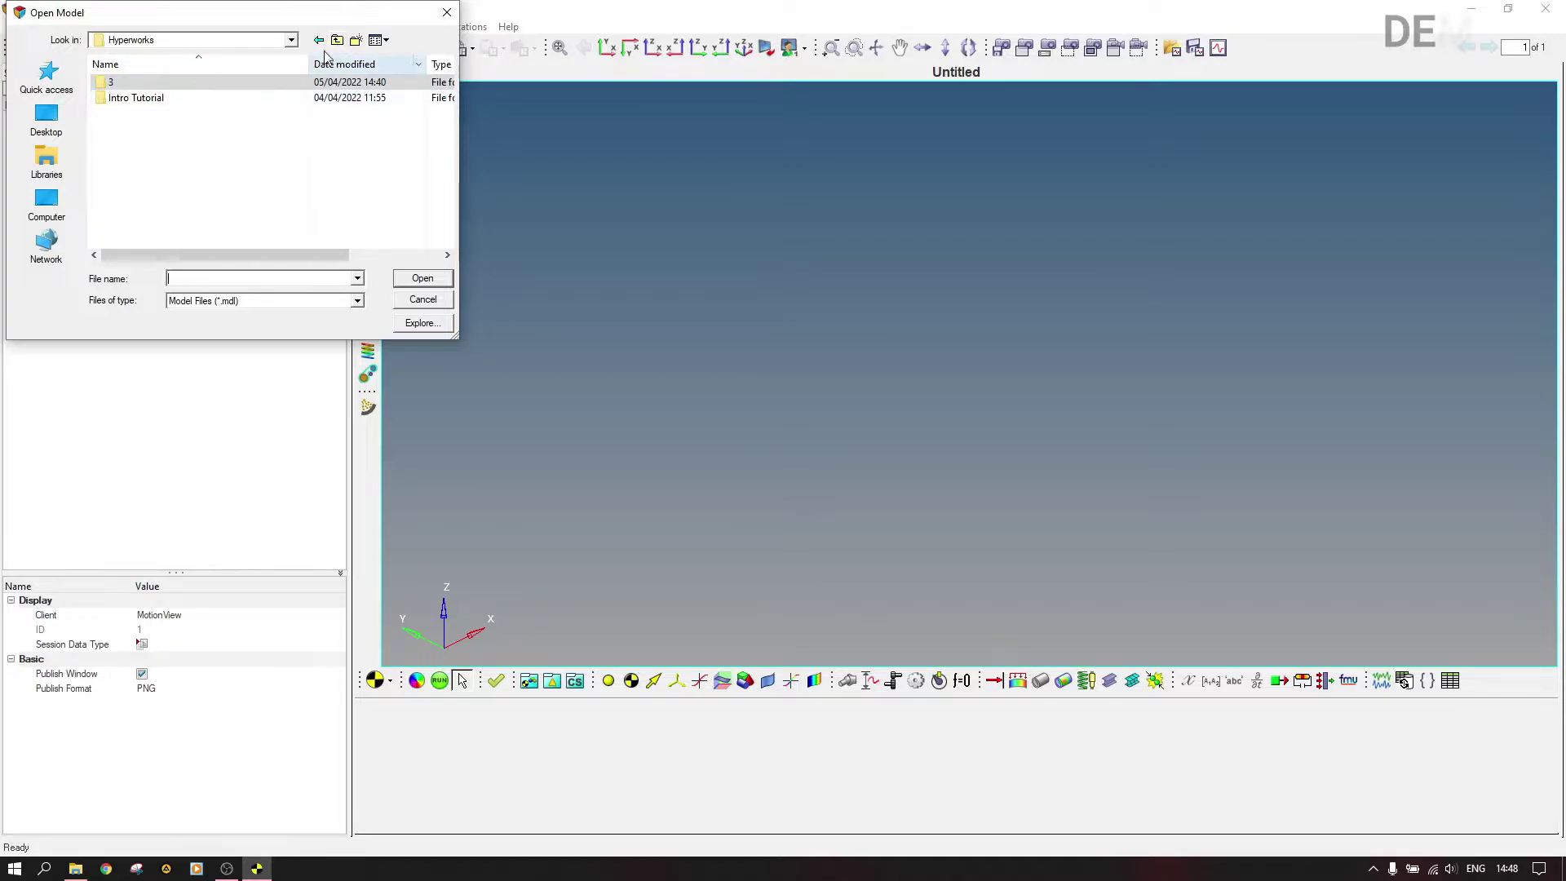
pyautogui.click(339, 46)
pyautogui.scroll(-3, 280, 147)
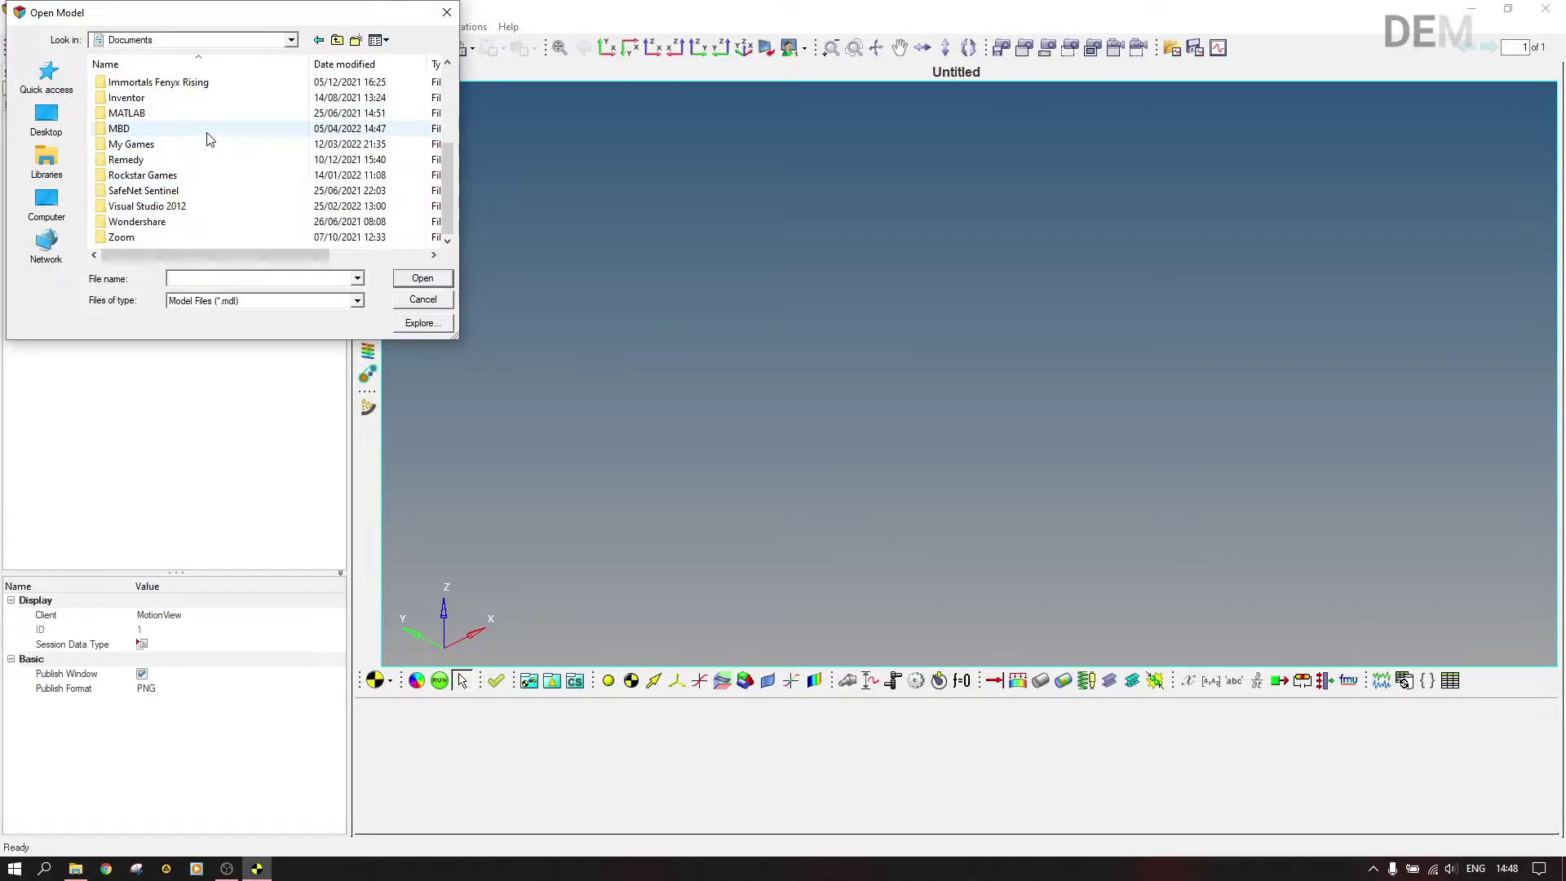
pyautogui.doubleClick(253, 128)
pyautogui.doubleClick(254, 114)
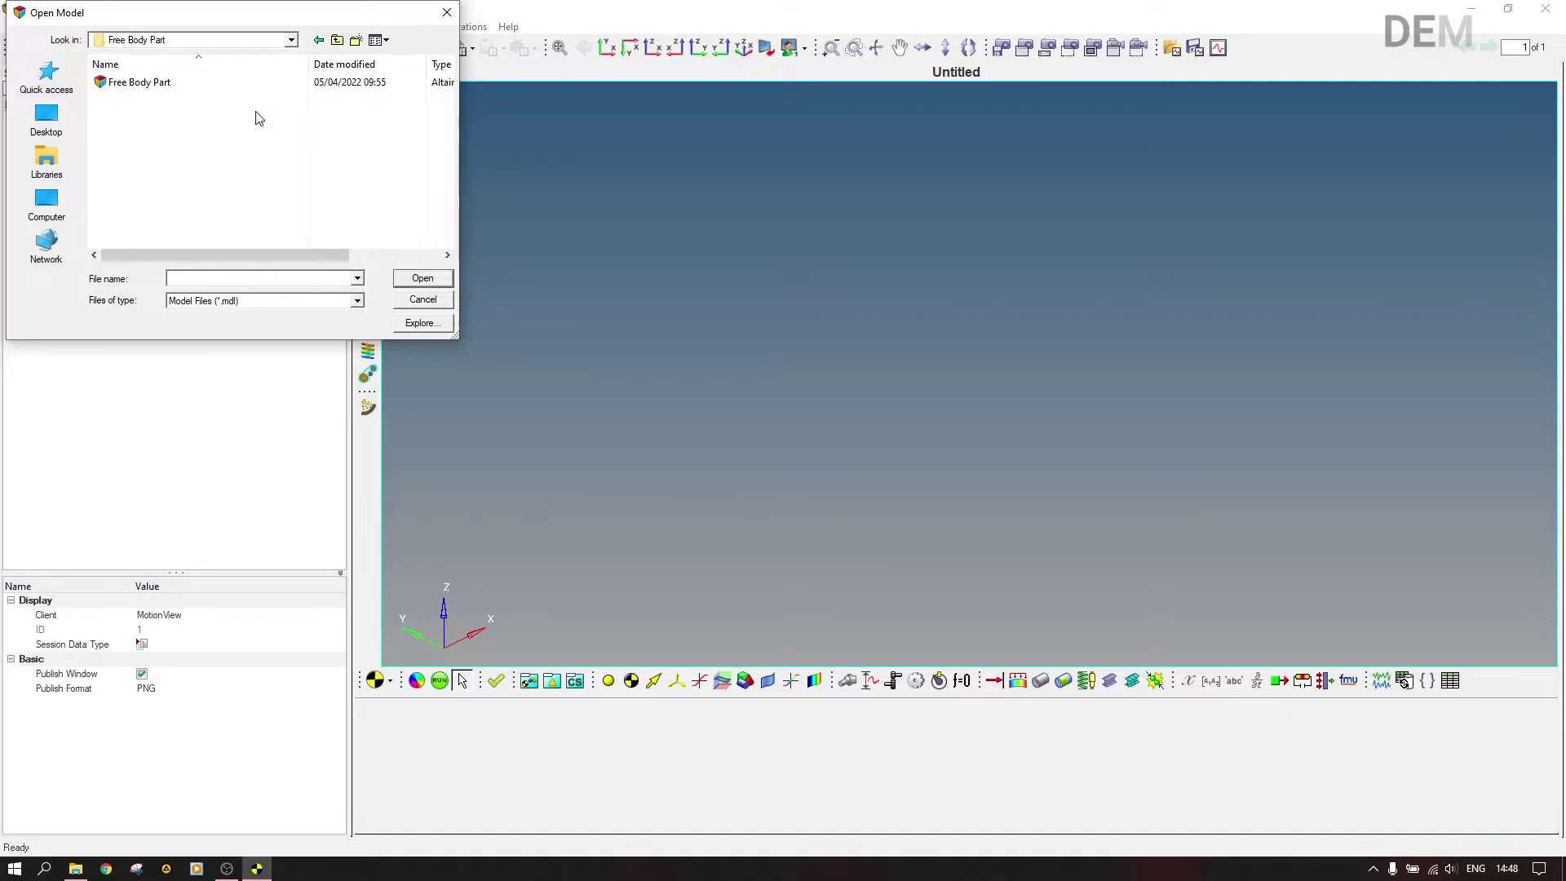
pyautogui.click(275, 82)
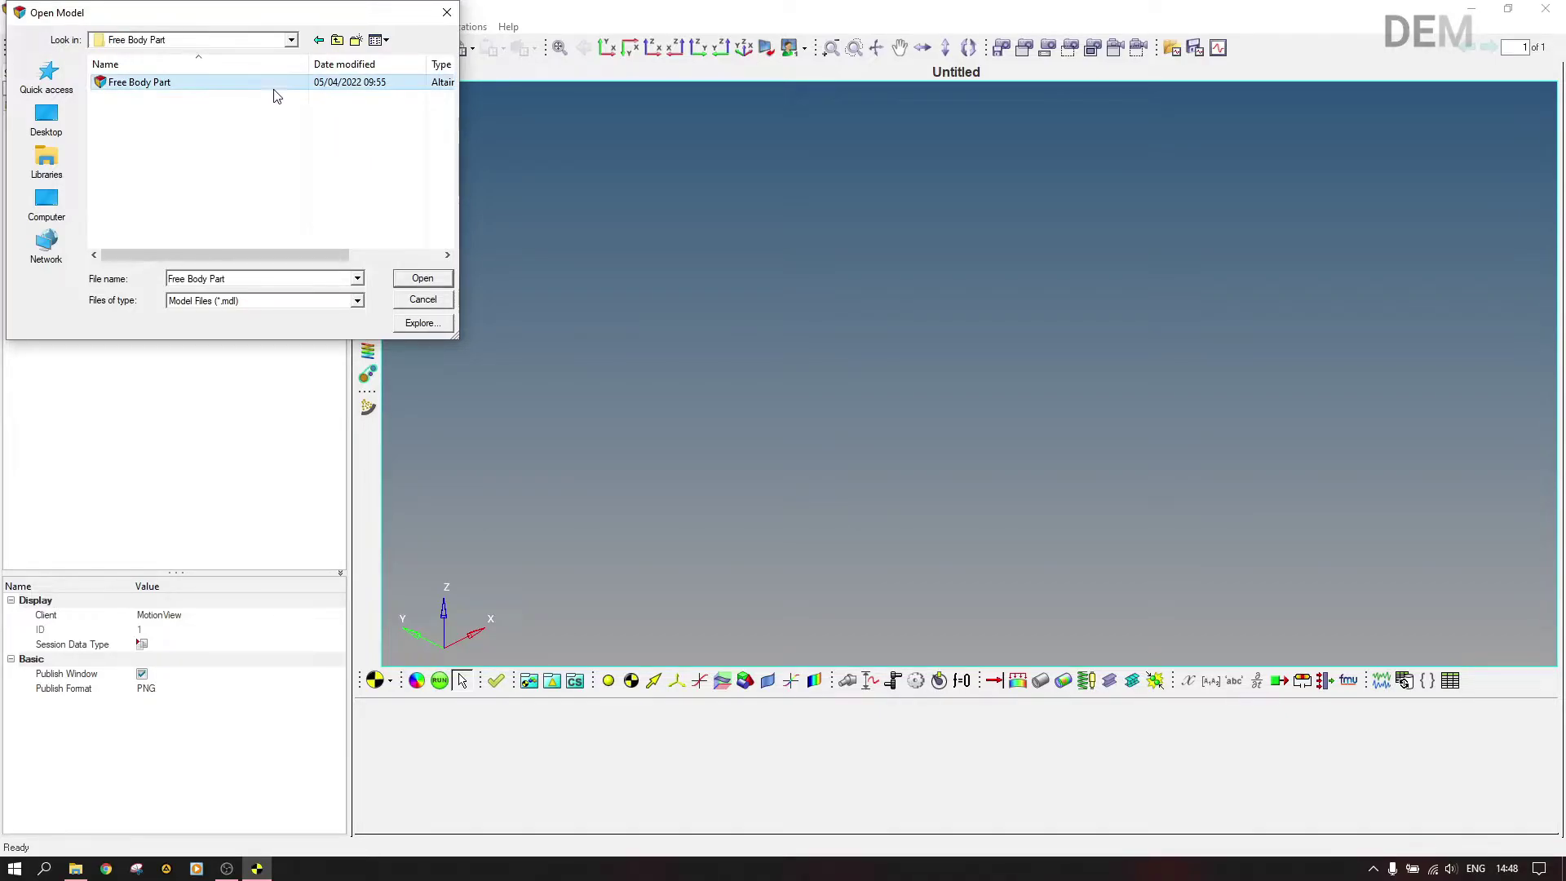
pyautogui.click(424, 278)
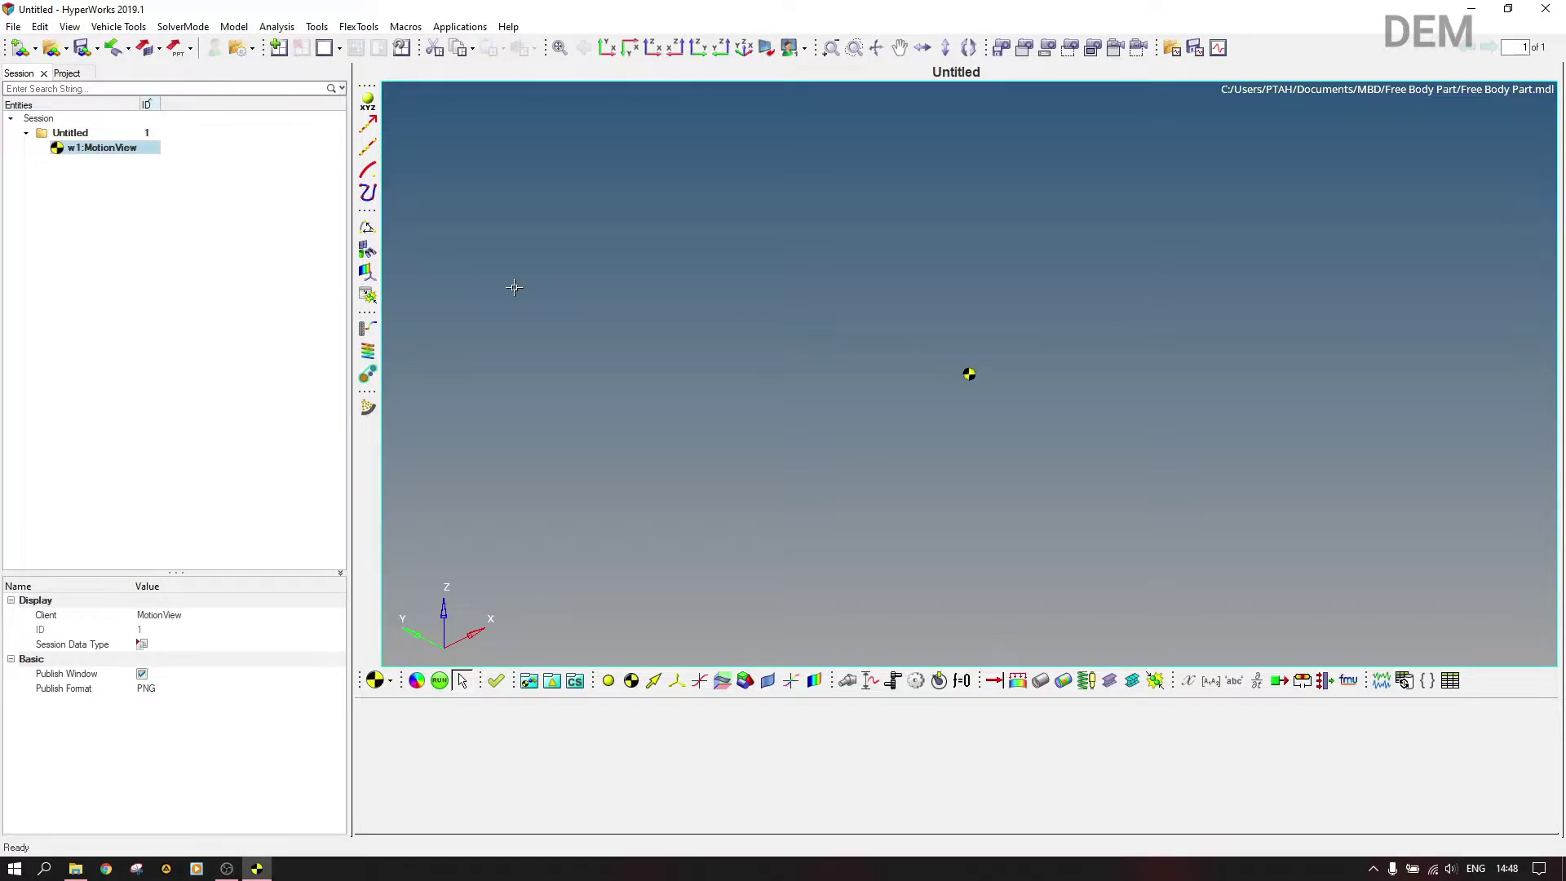
# Step: Add two single points, Point 0 and Point 1, under the model's Points folder
pyautogui.click(91, 75)
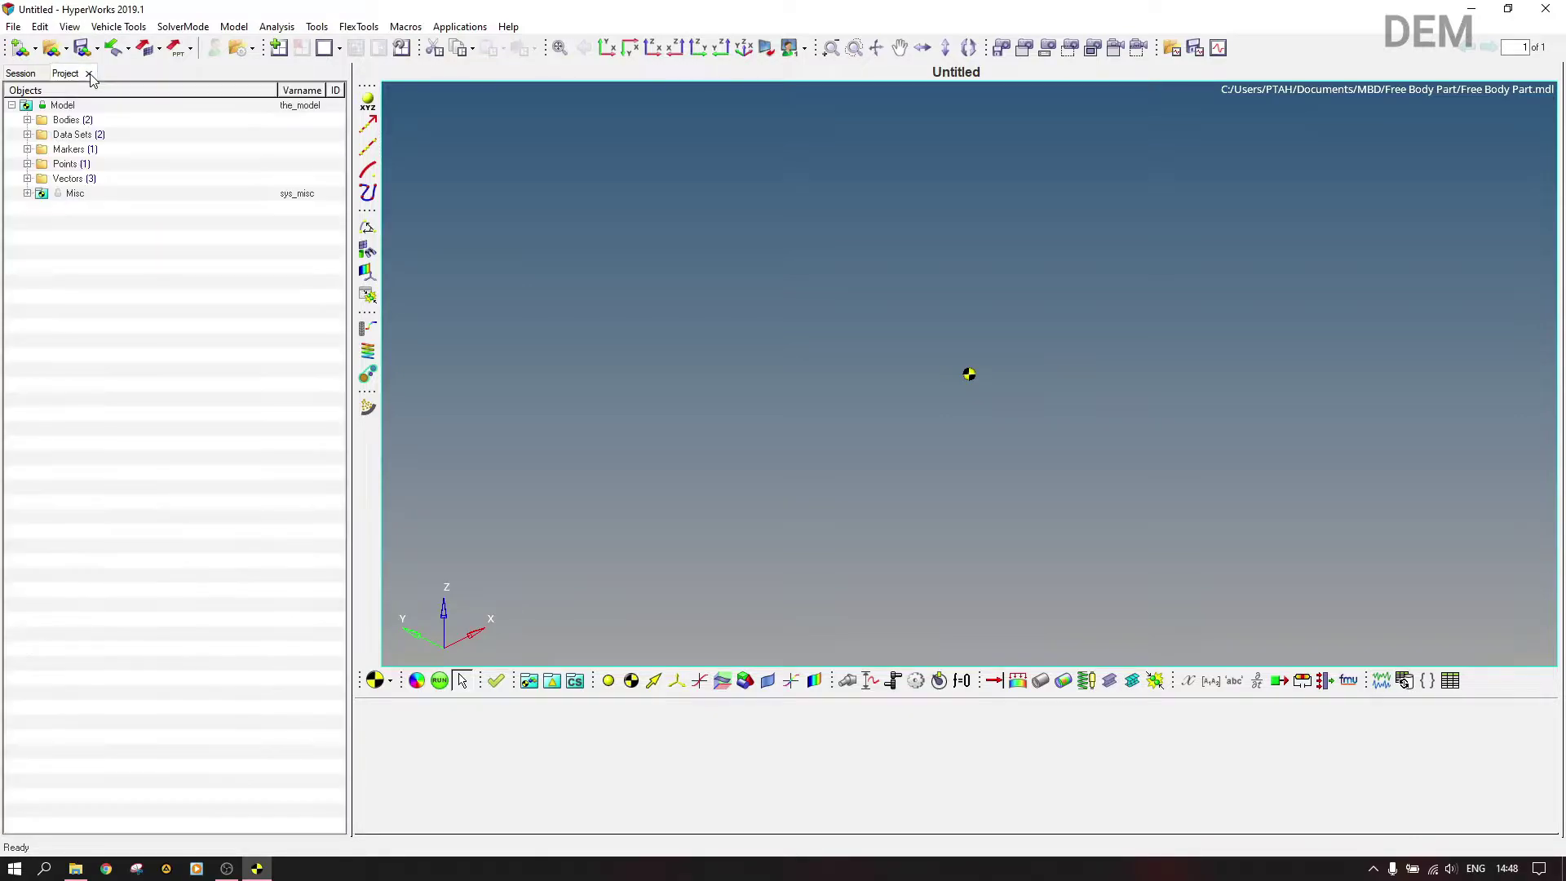
pyautogui.click(27, 164)
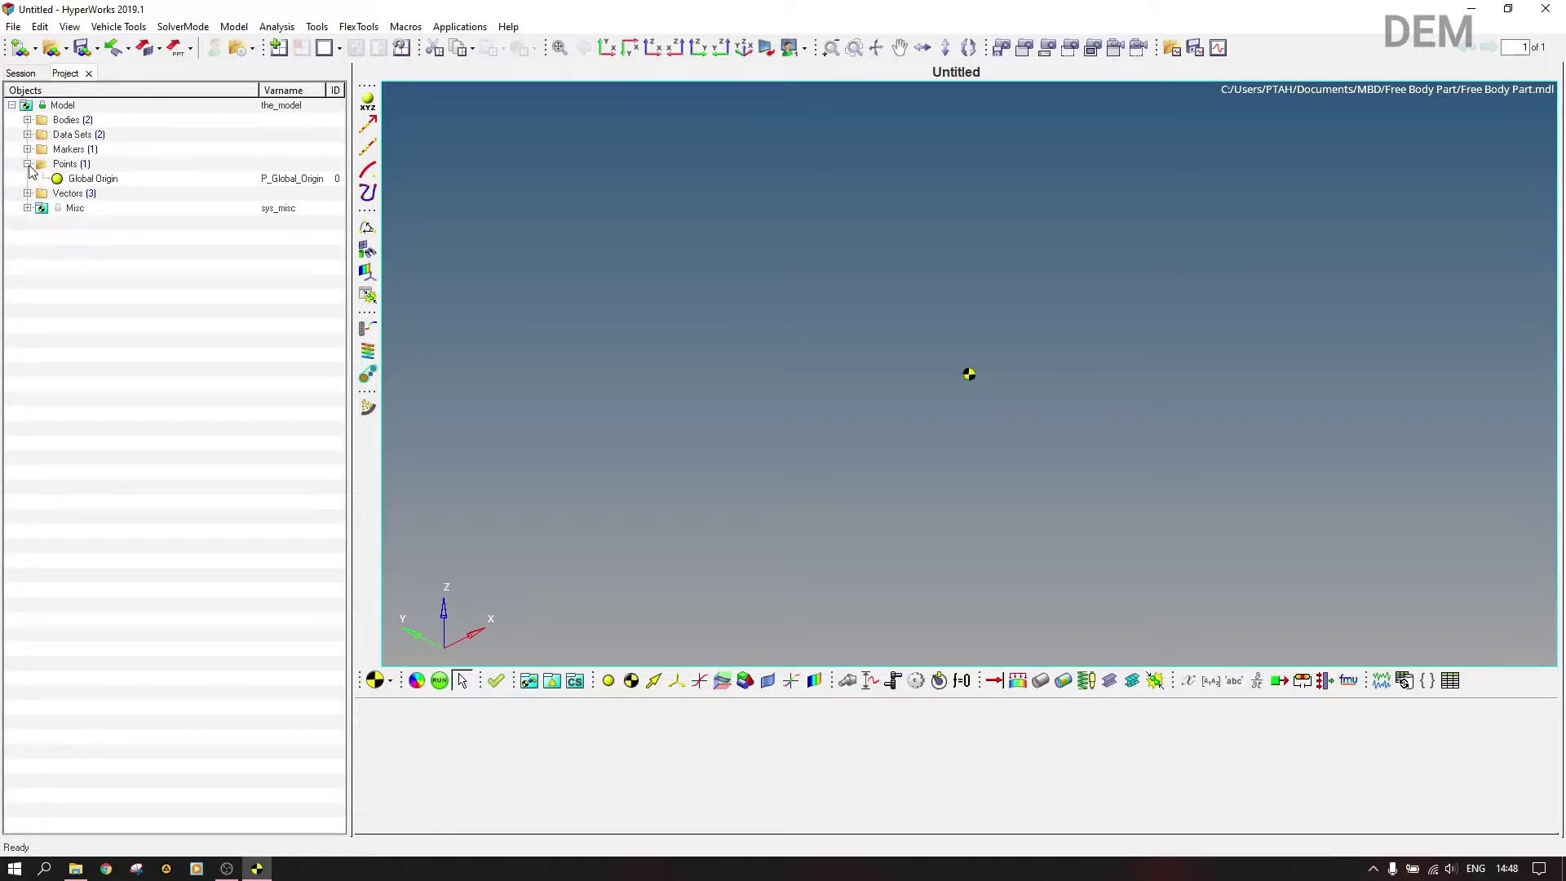
pyautogui.click(72, 167)
pyautogui.rightClick(73, 171)
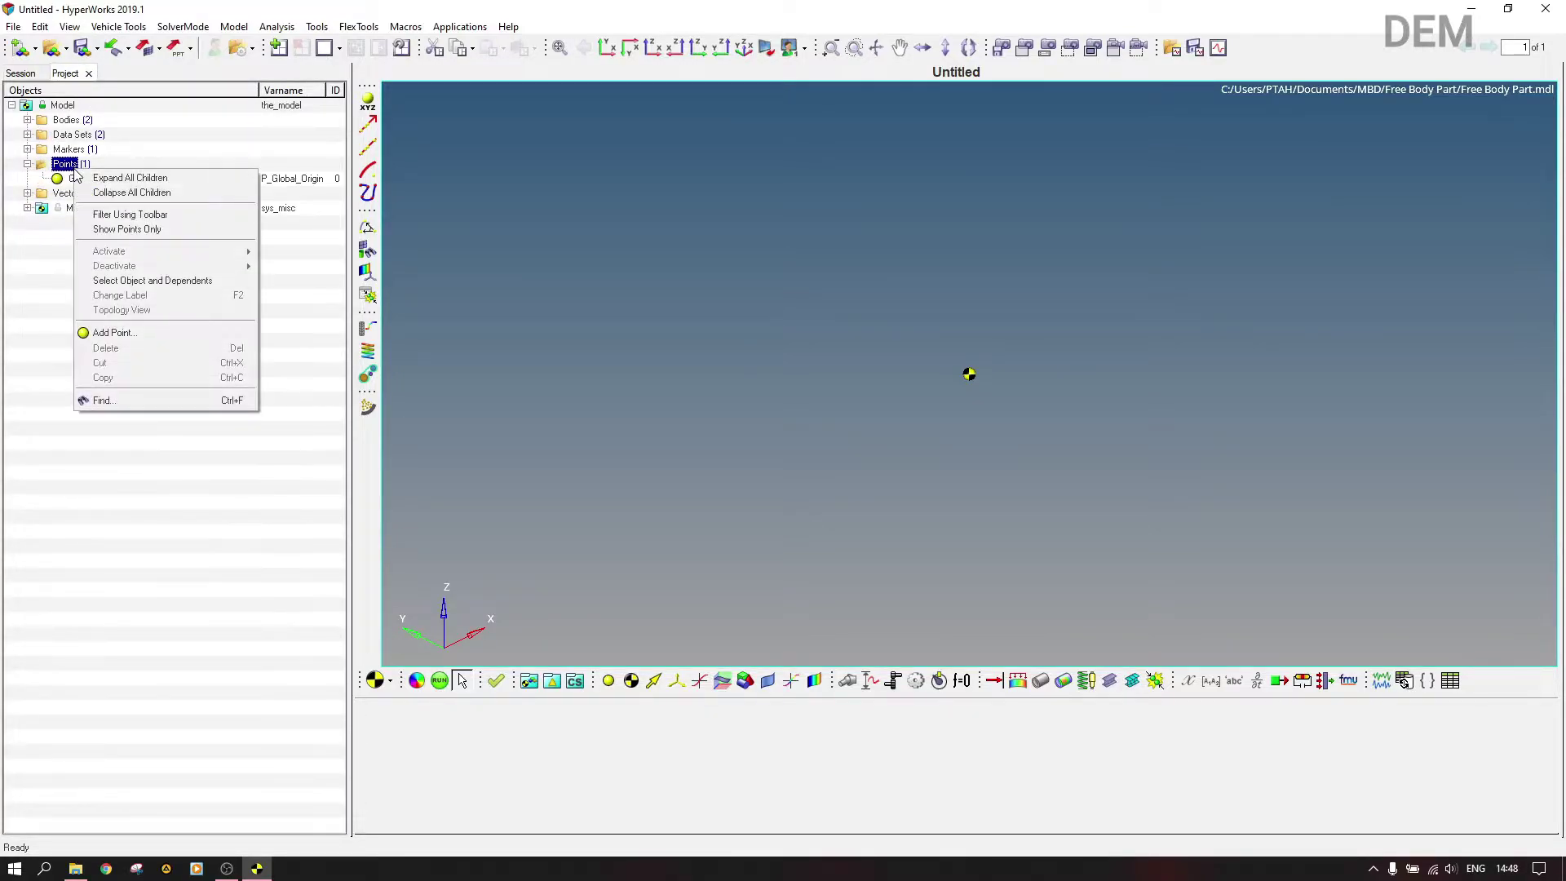
pyautogui.click(168, 331)
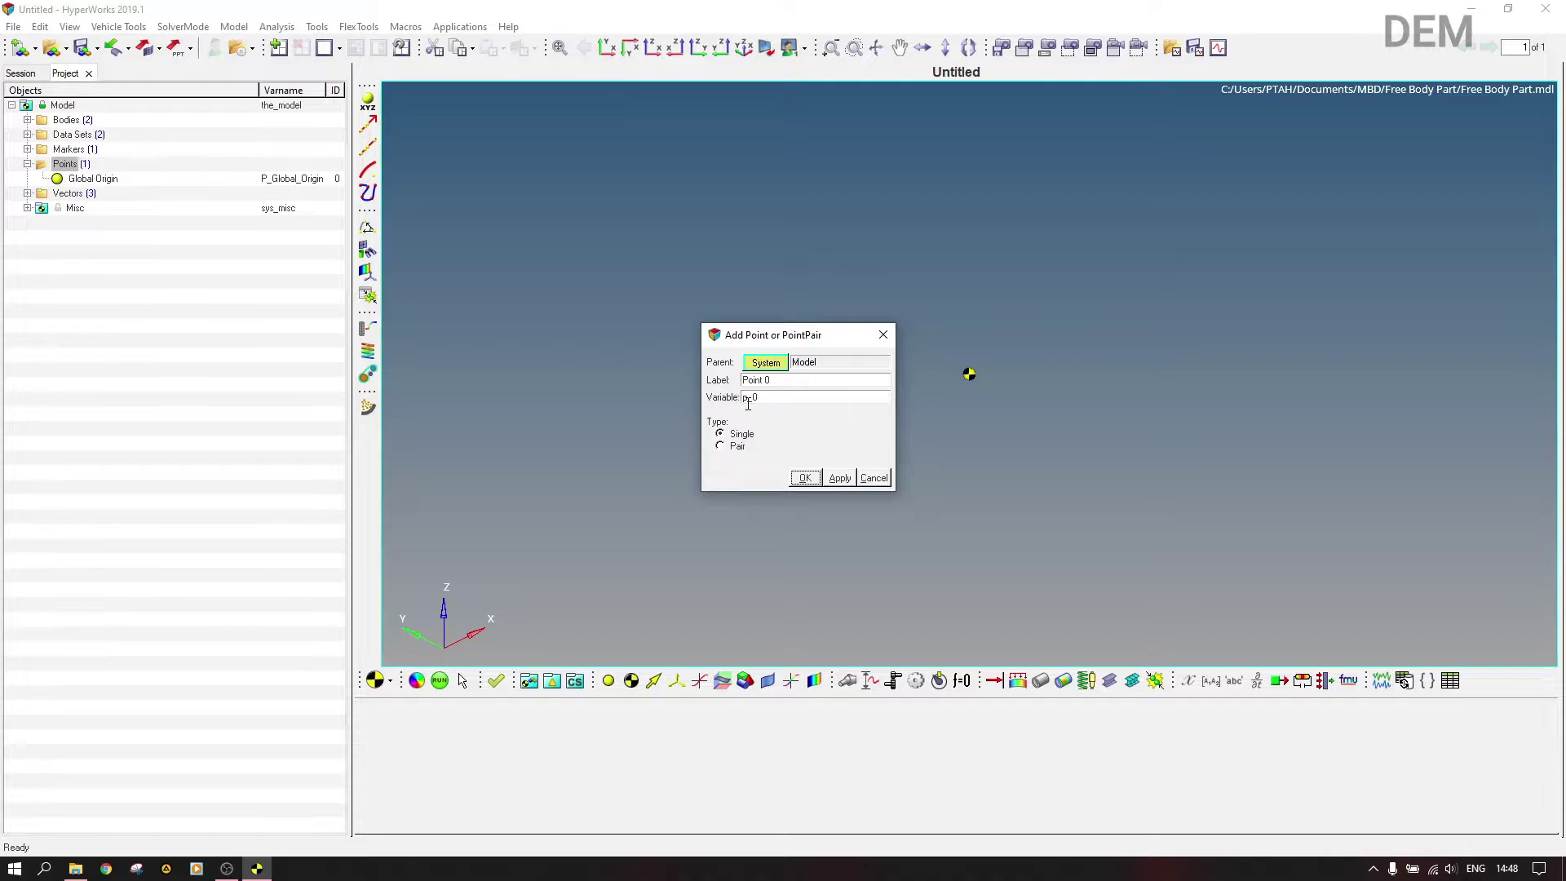
pyautogui.click(840, 477)
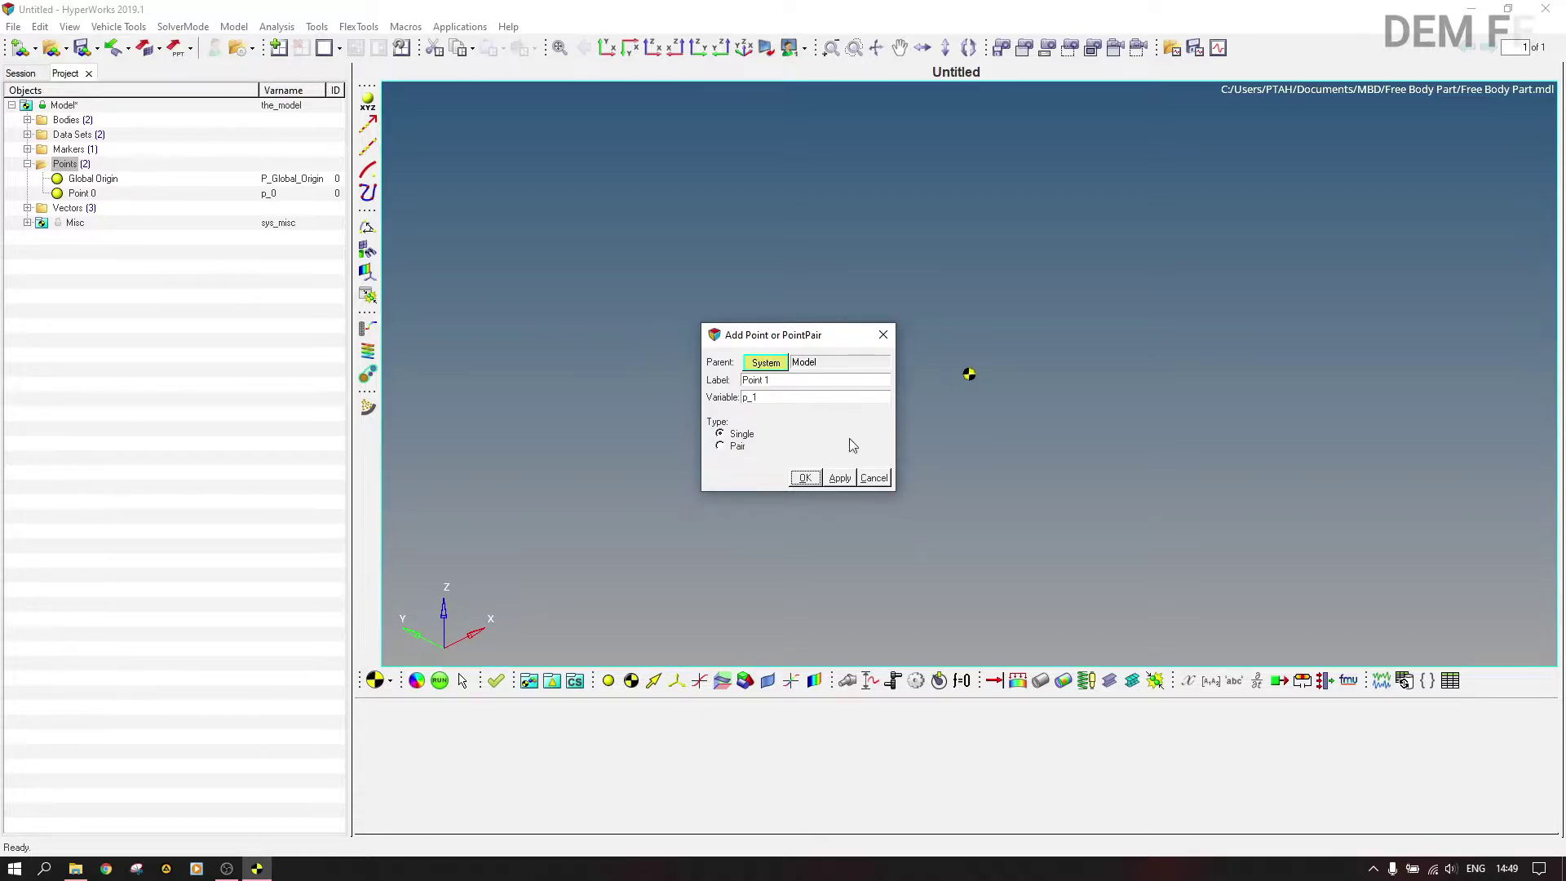
pyautogui.click(810, 478)
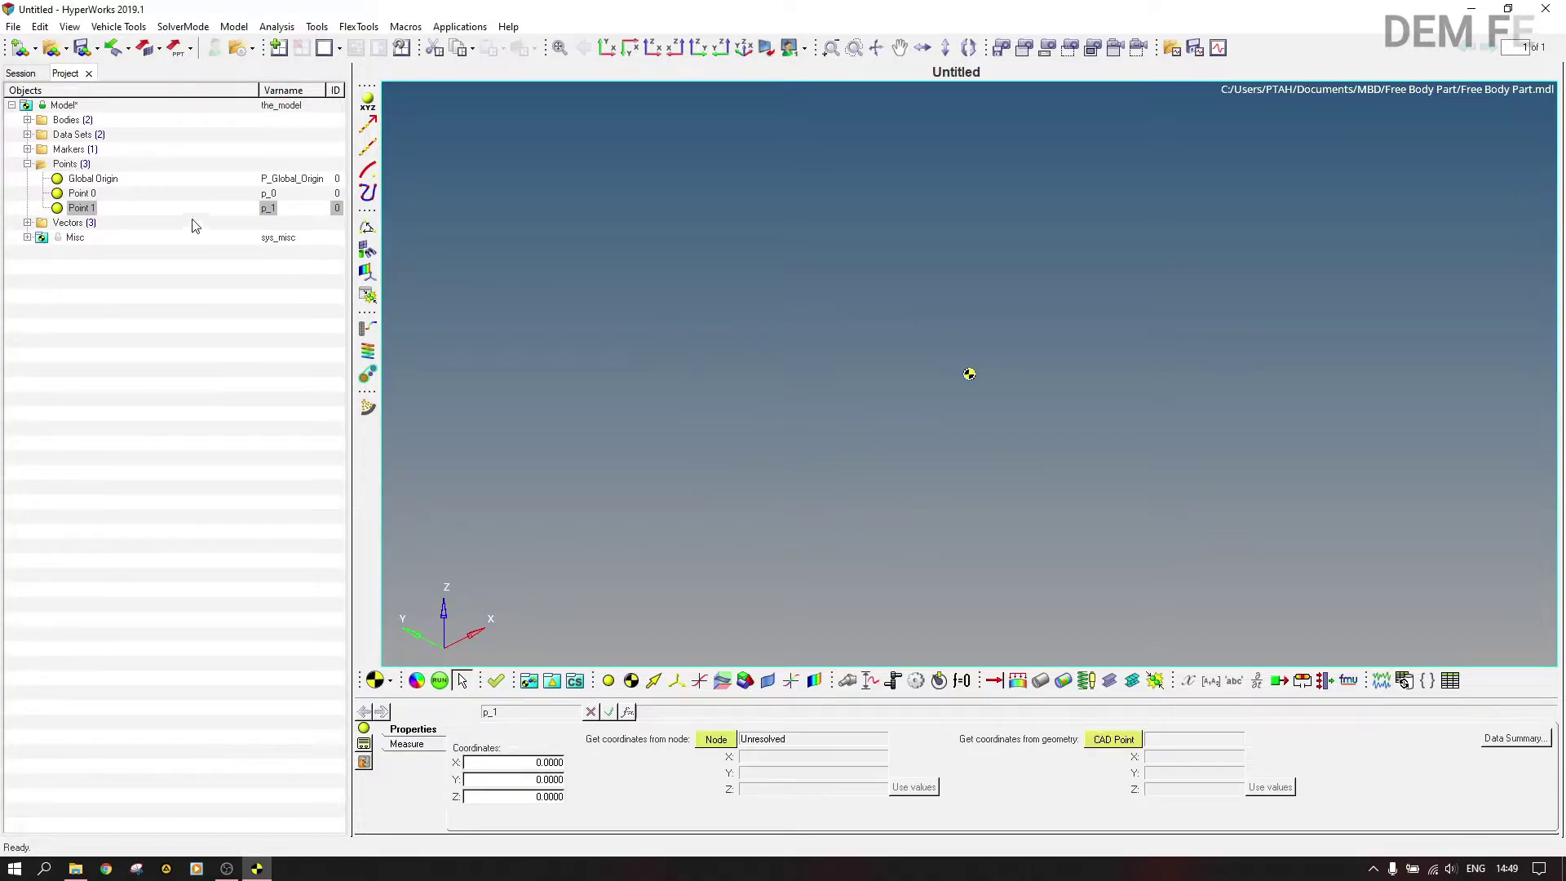
# Step: Delete Point 1 and add it again as a single point with variable p_1
pyautogui.rightClick(75, 171)
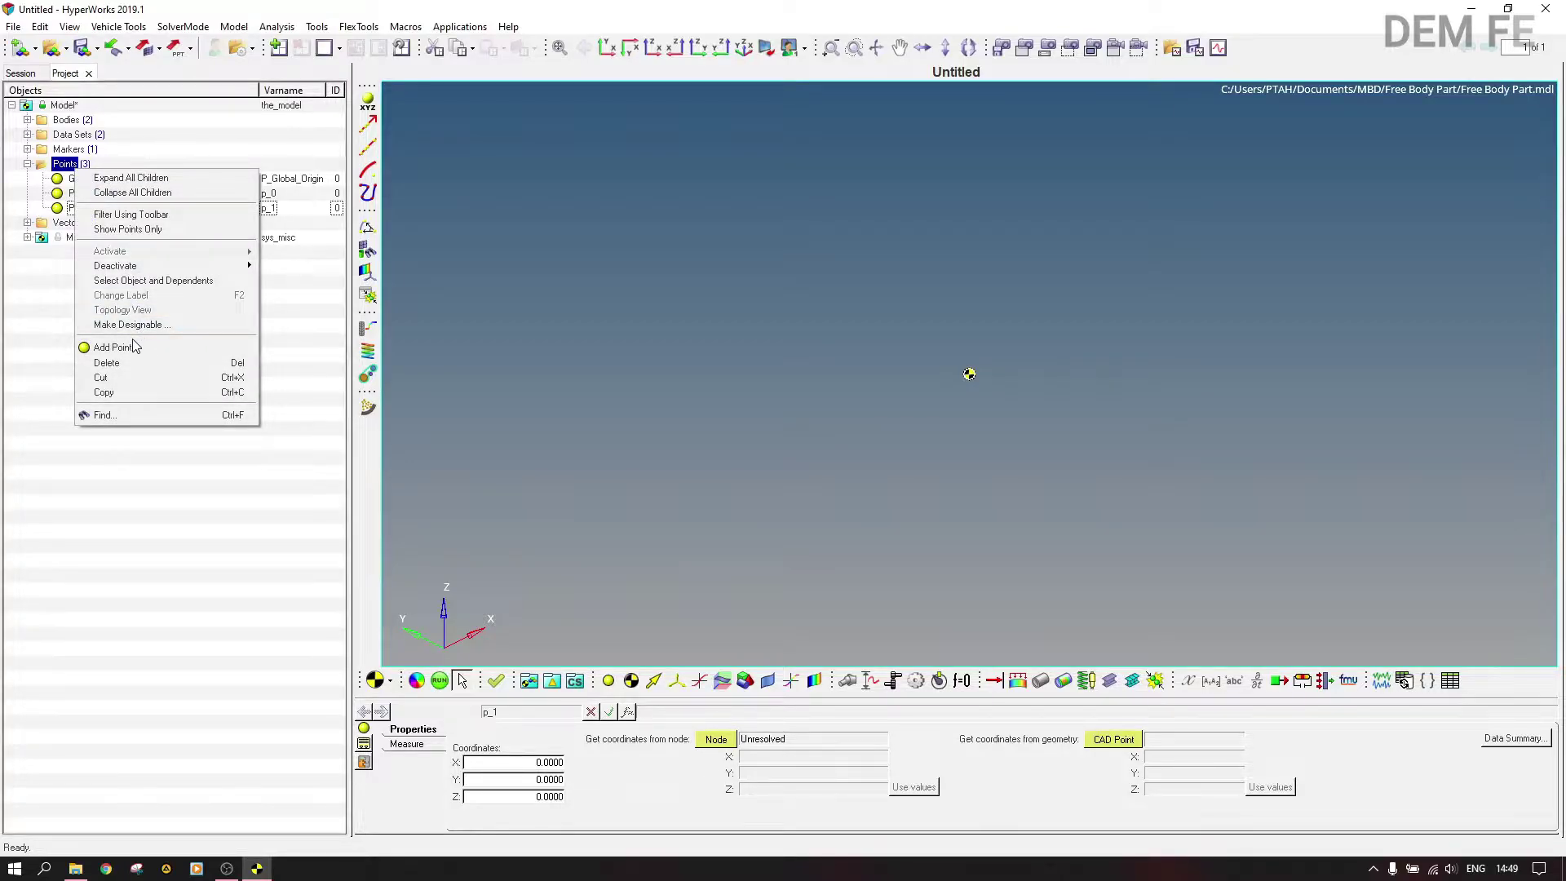
pyautogui.click(265, 14)
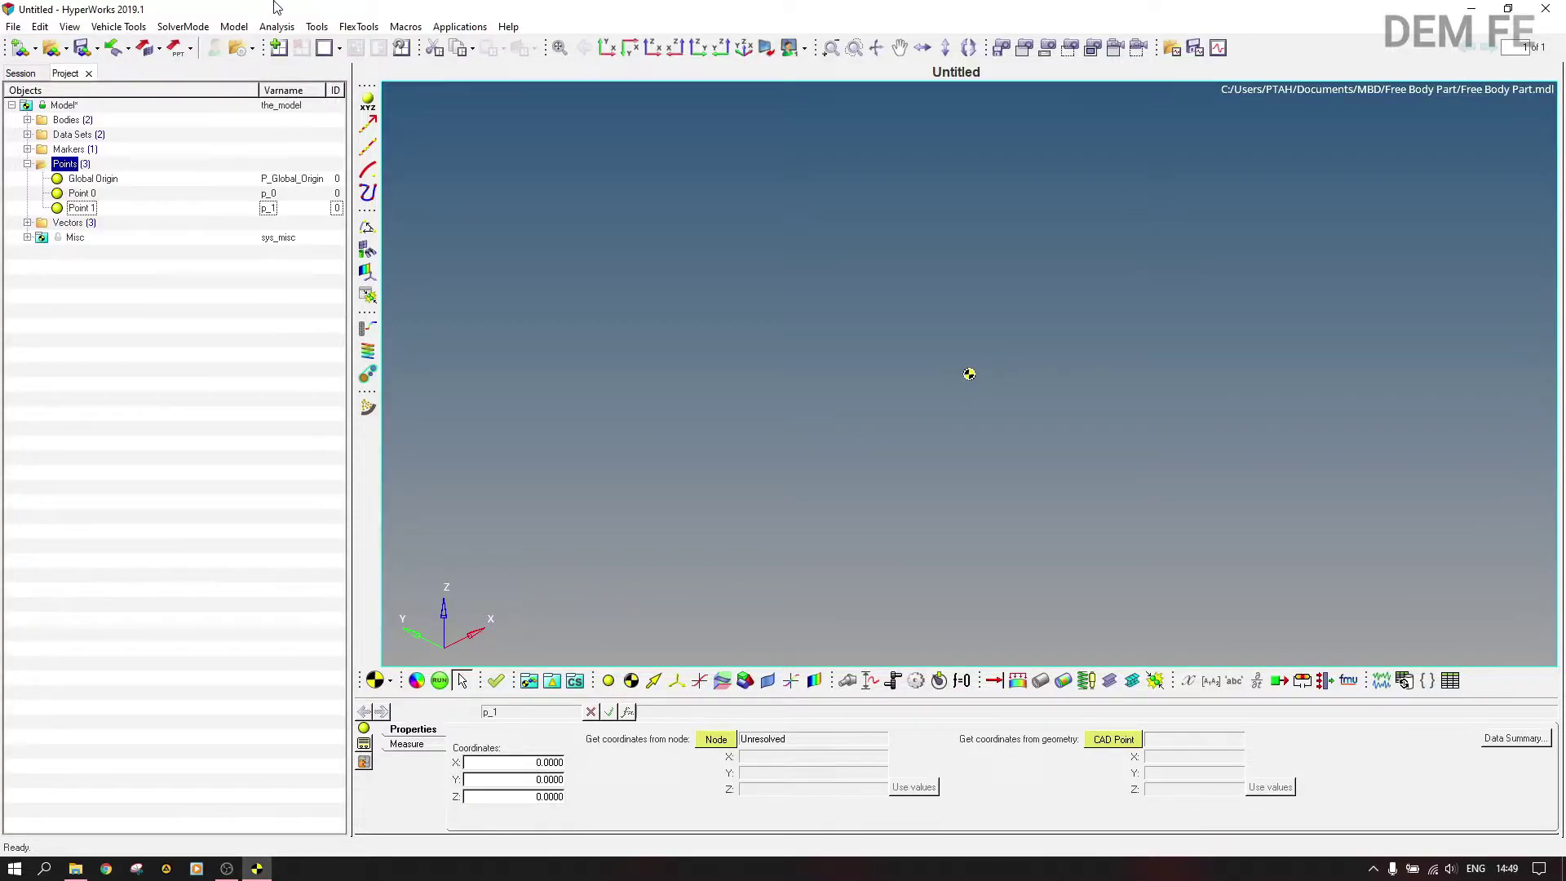
pyautogui.rightClick(82, 210)
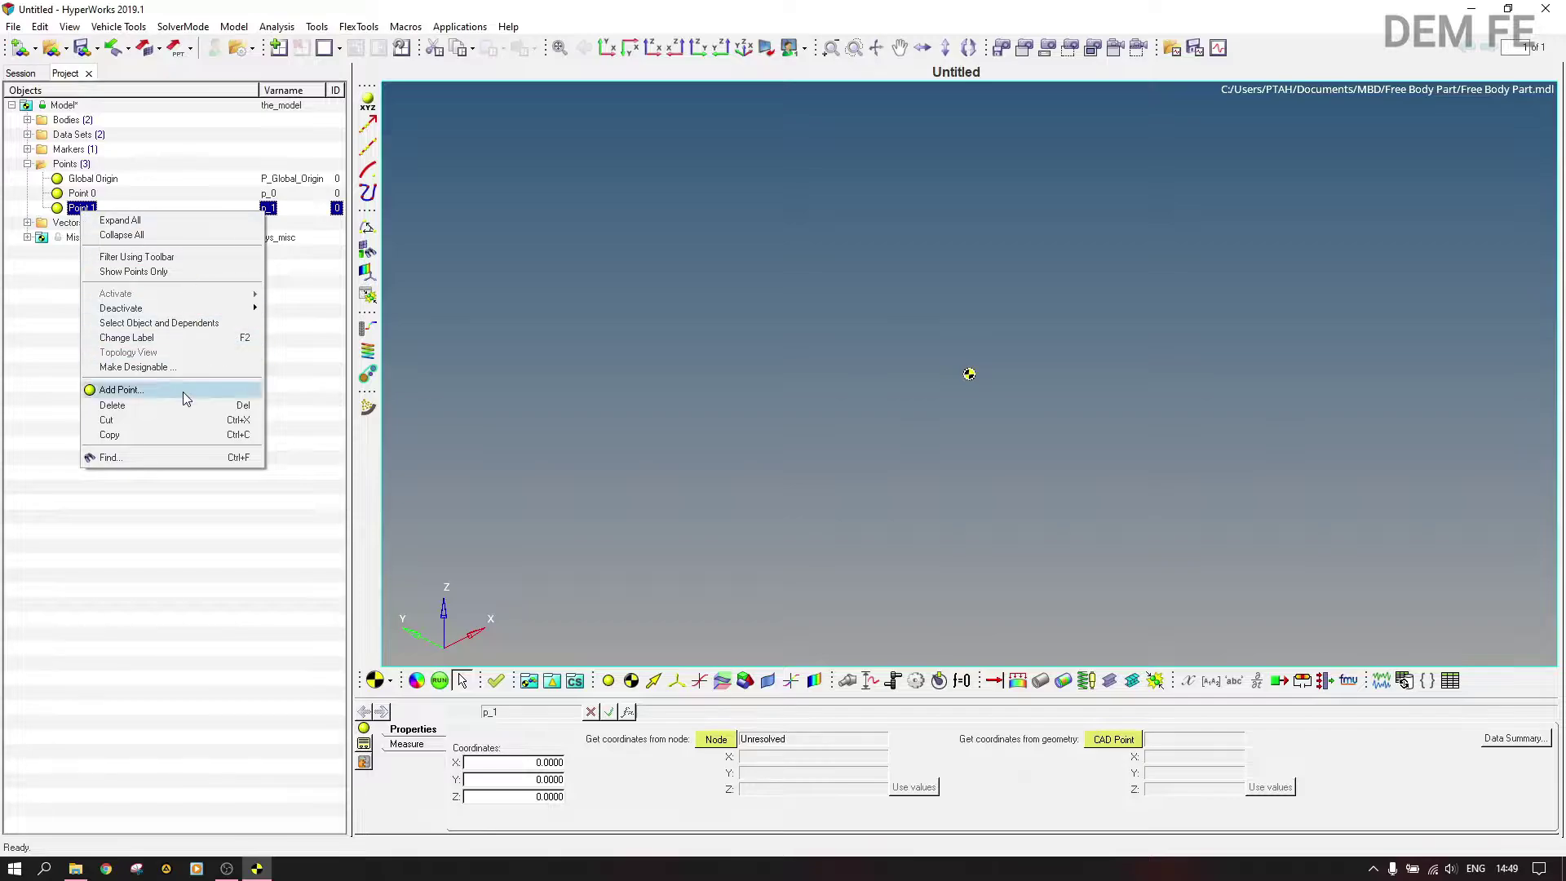
pyautogui.click(183, 405)
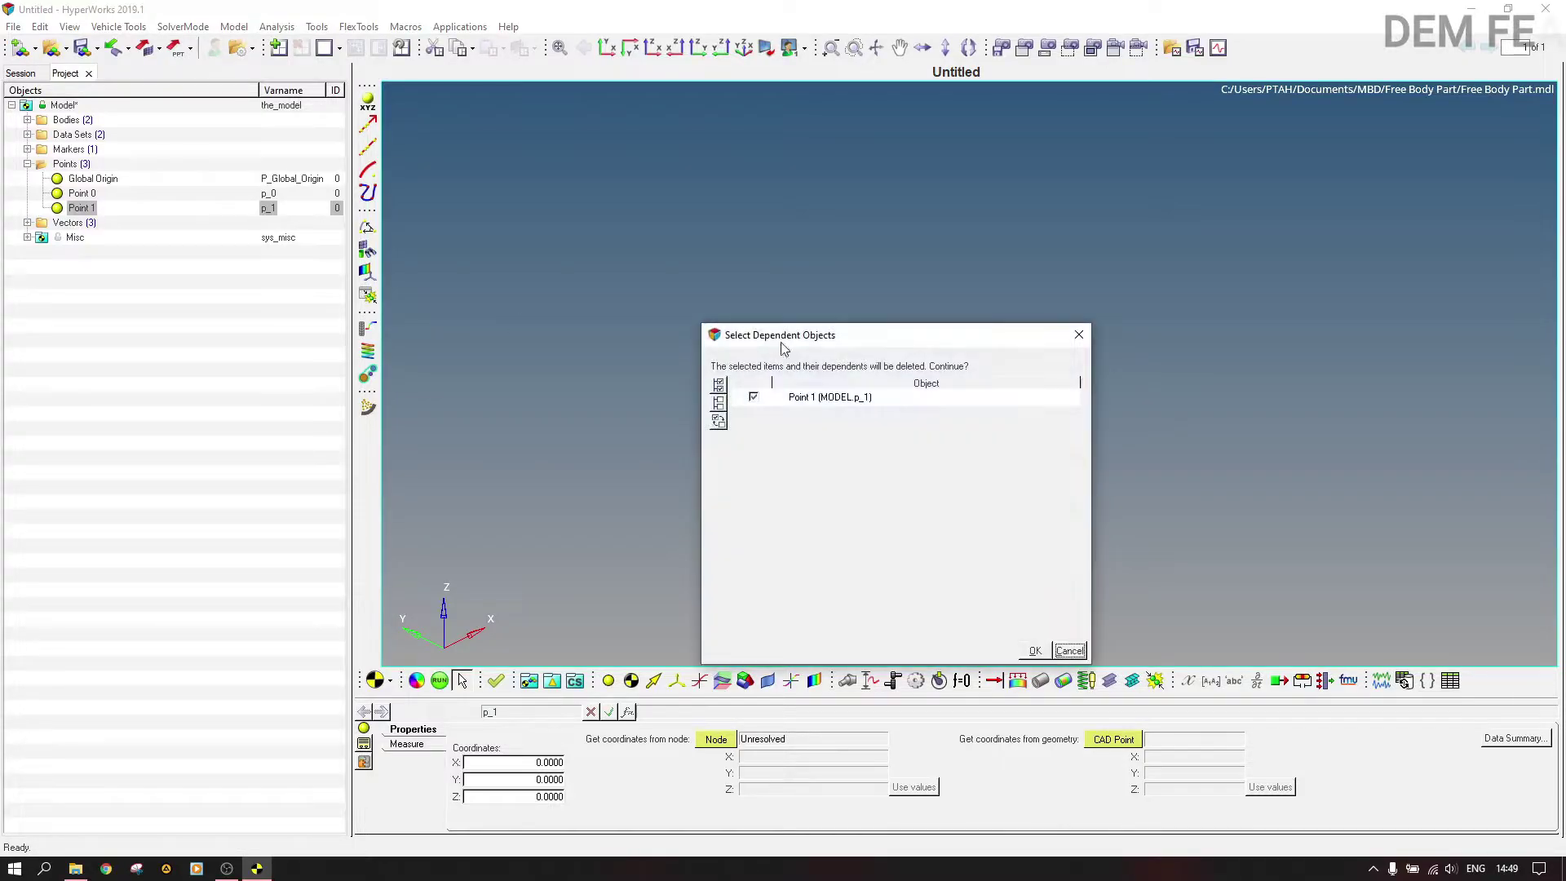
pyautogui.click(1033, 651)
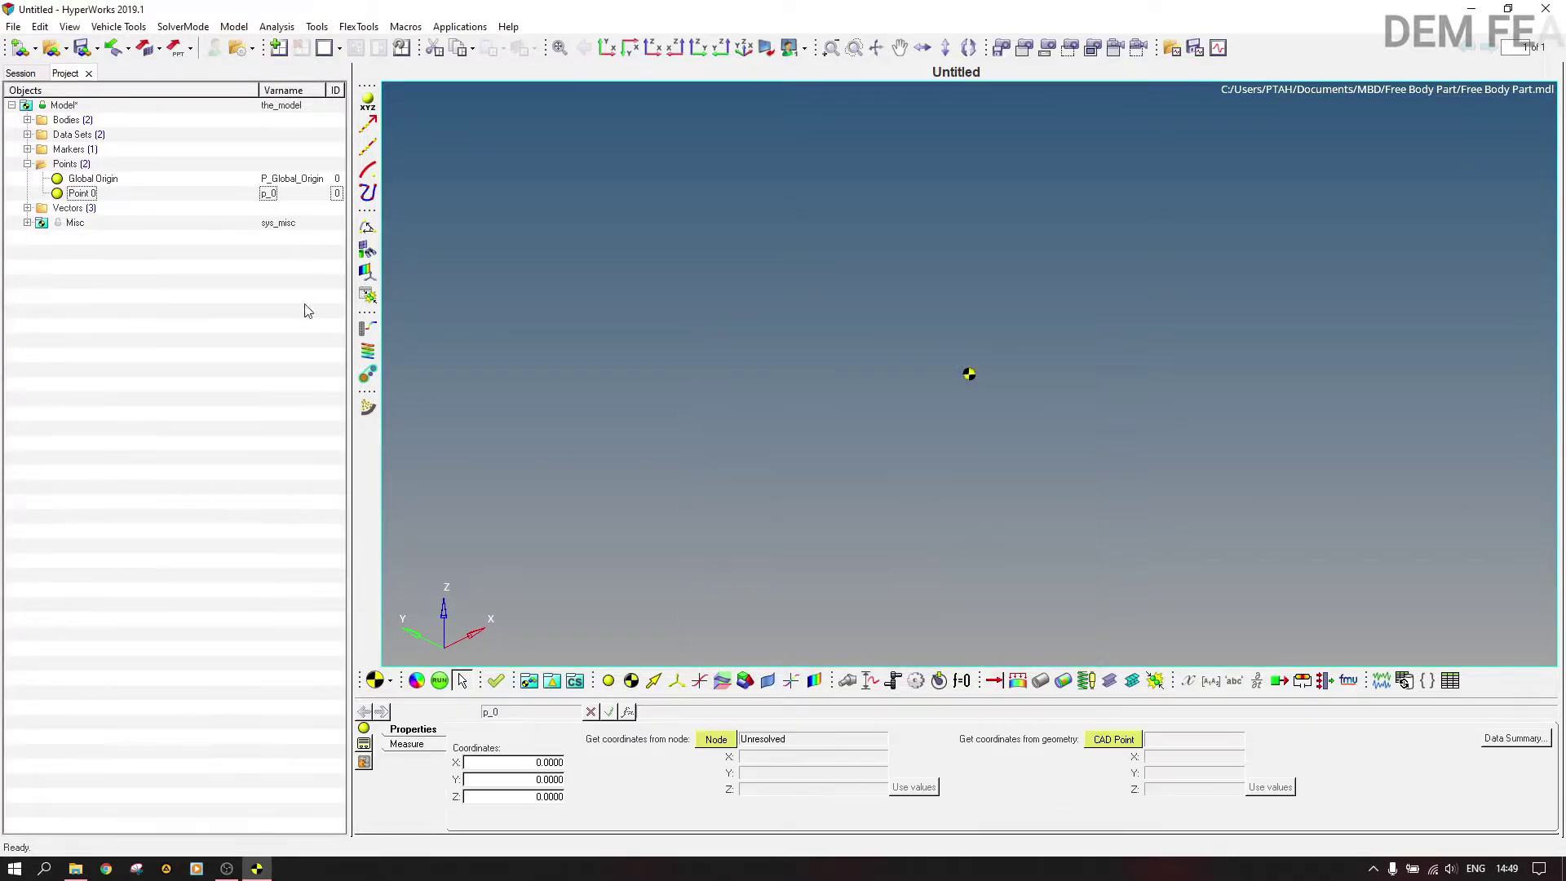
pyautogui.rightClick(65, 166)
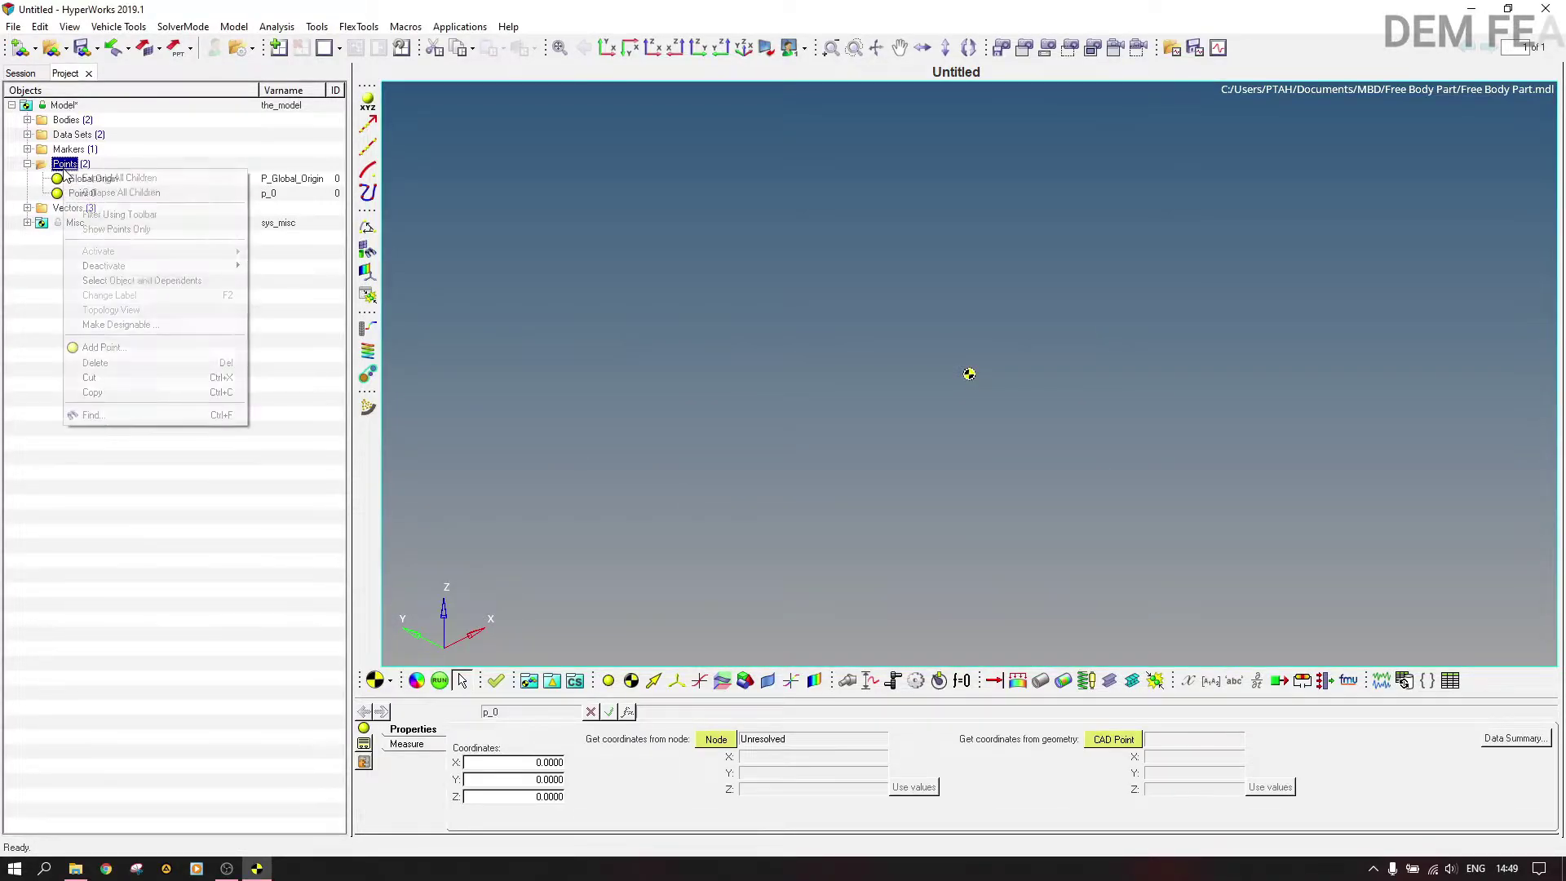
pyautogui.click(163, 346)
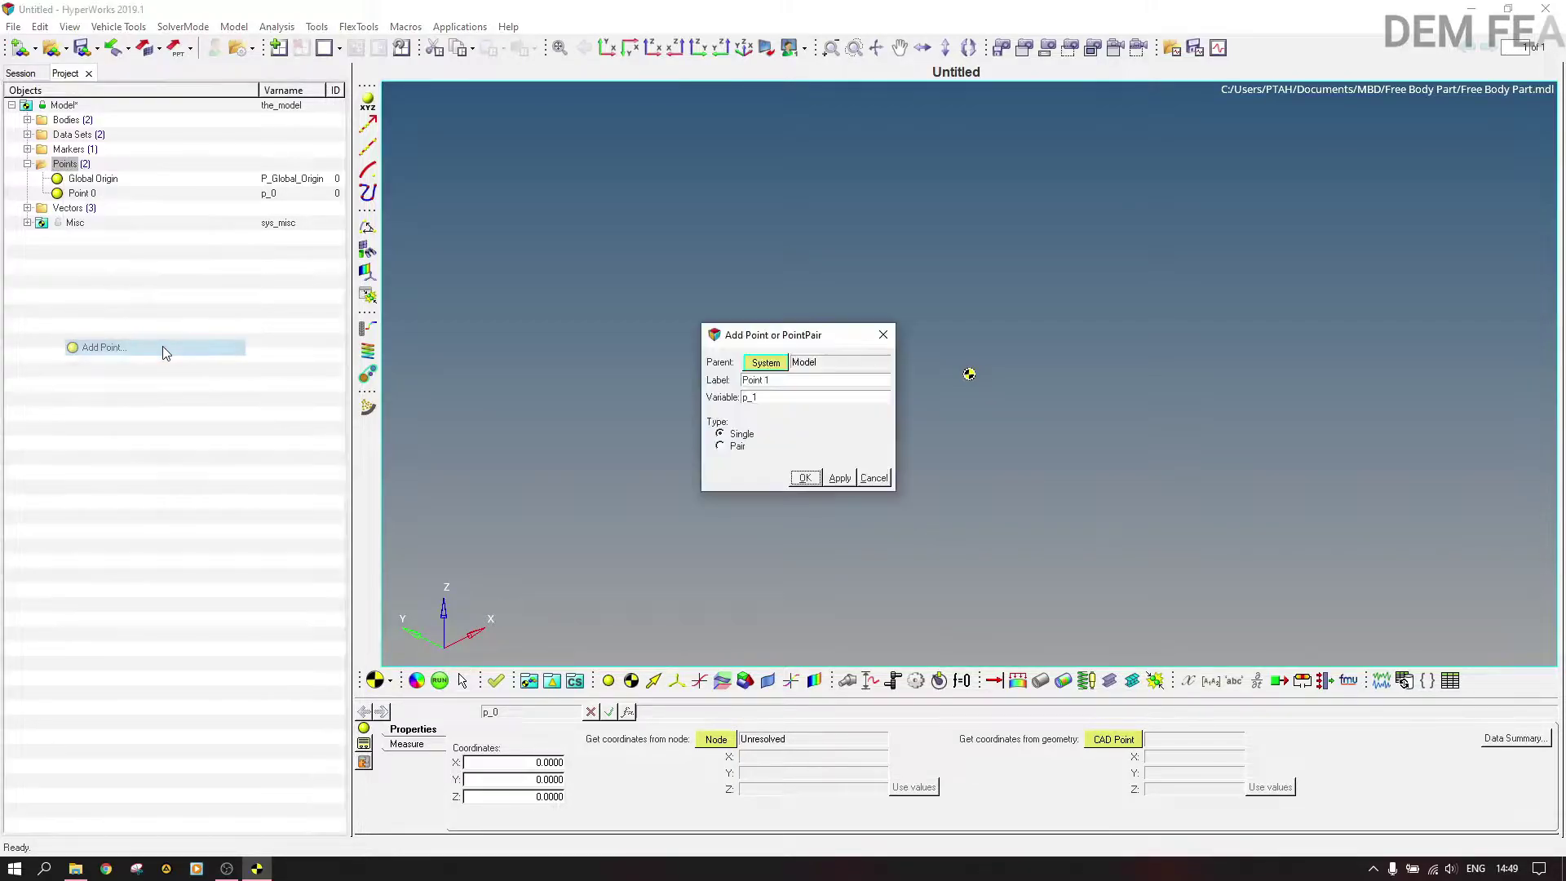
pyautogui.click(804, 478)
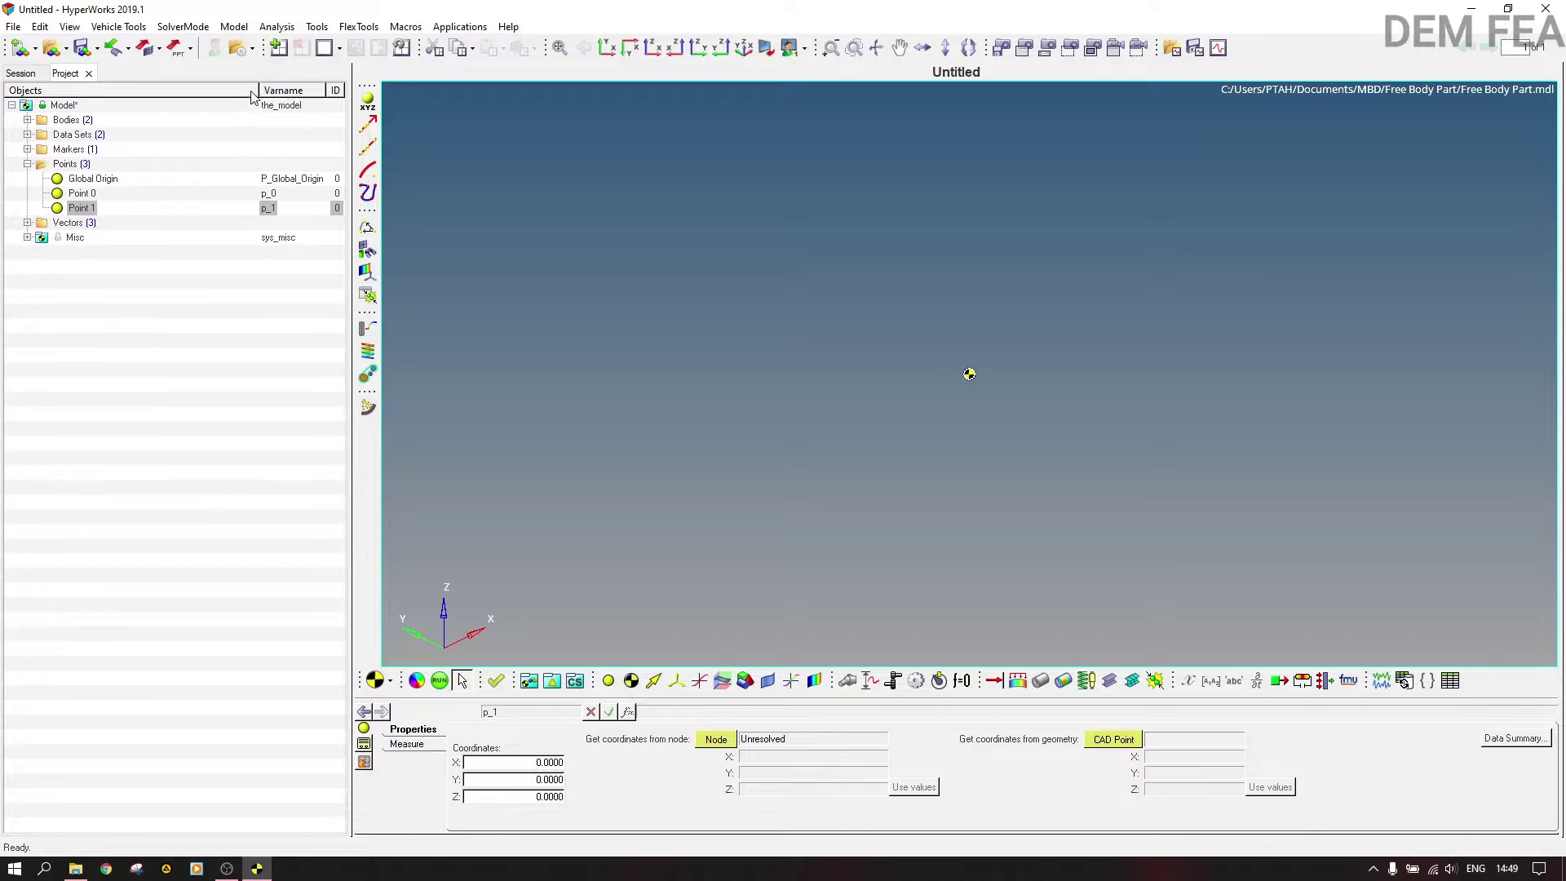
pyautogui.moveTo(257, 90); pyautogui.dragTo(241, 90)
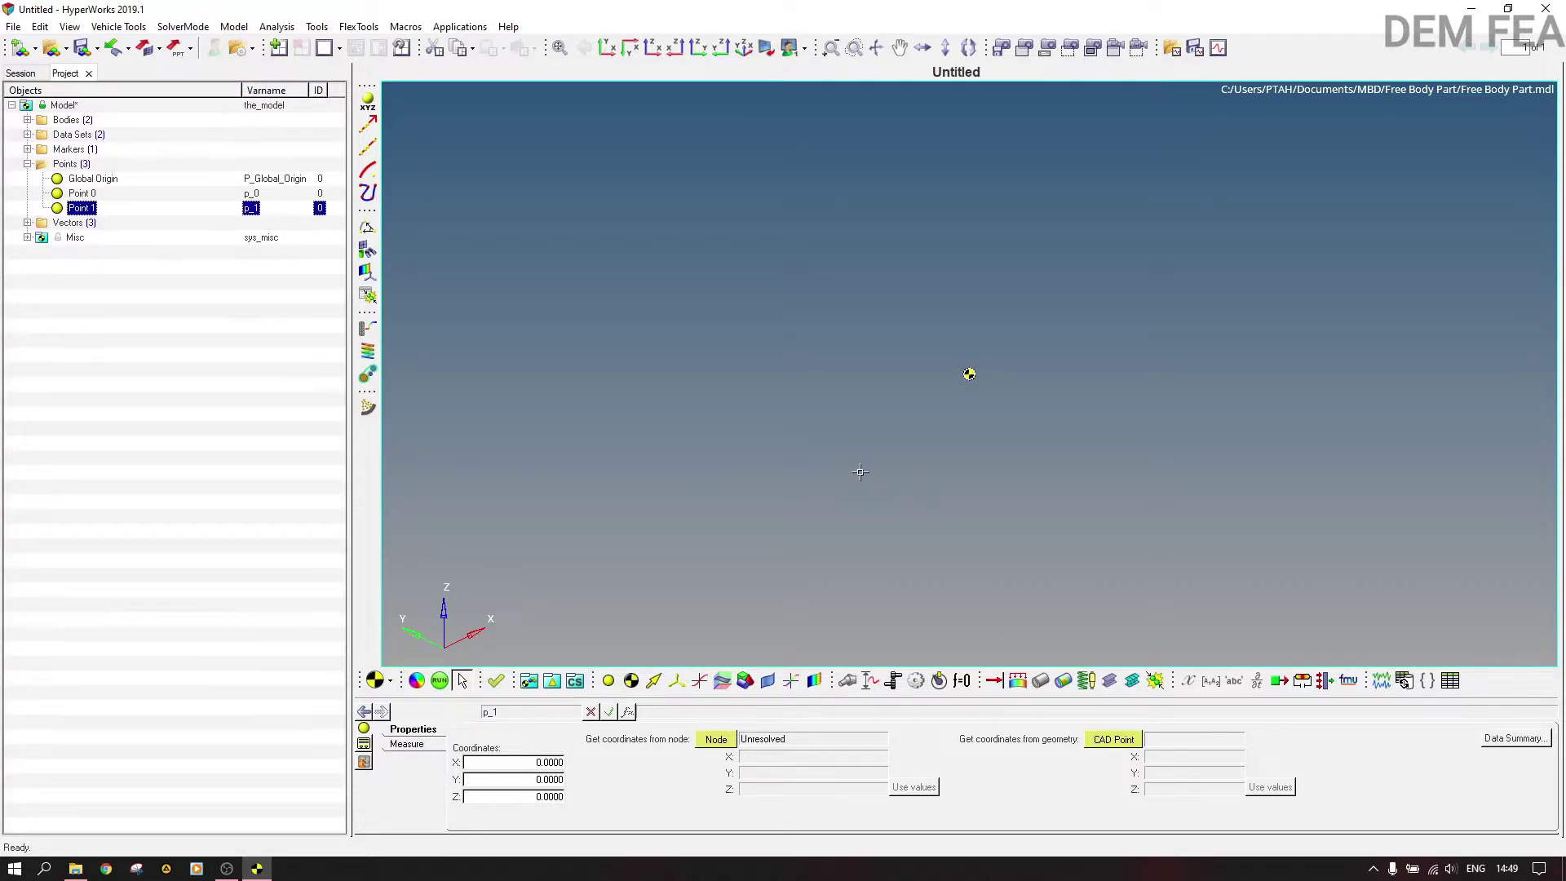
# Step: Set Point 1's X coordinate to 10 and its Z coordinate to 10
pyautogui.click(109, 194)
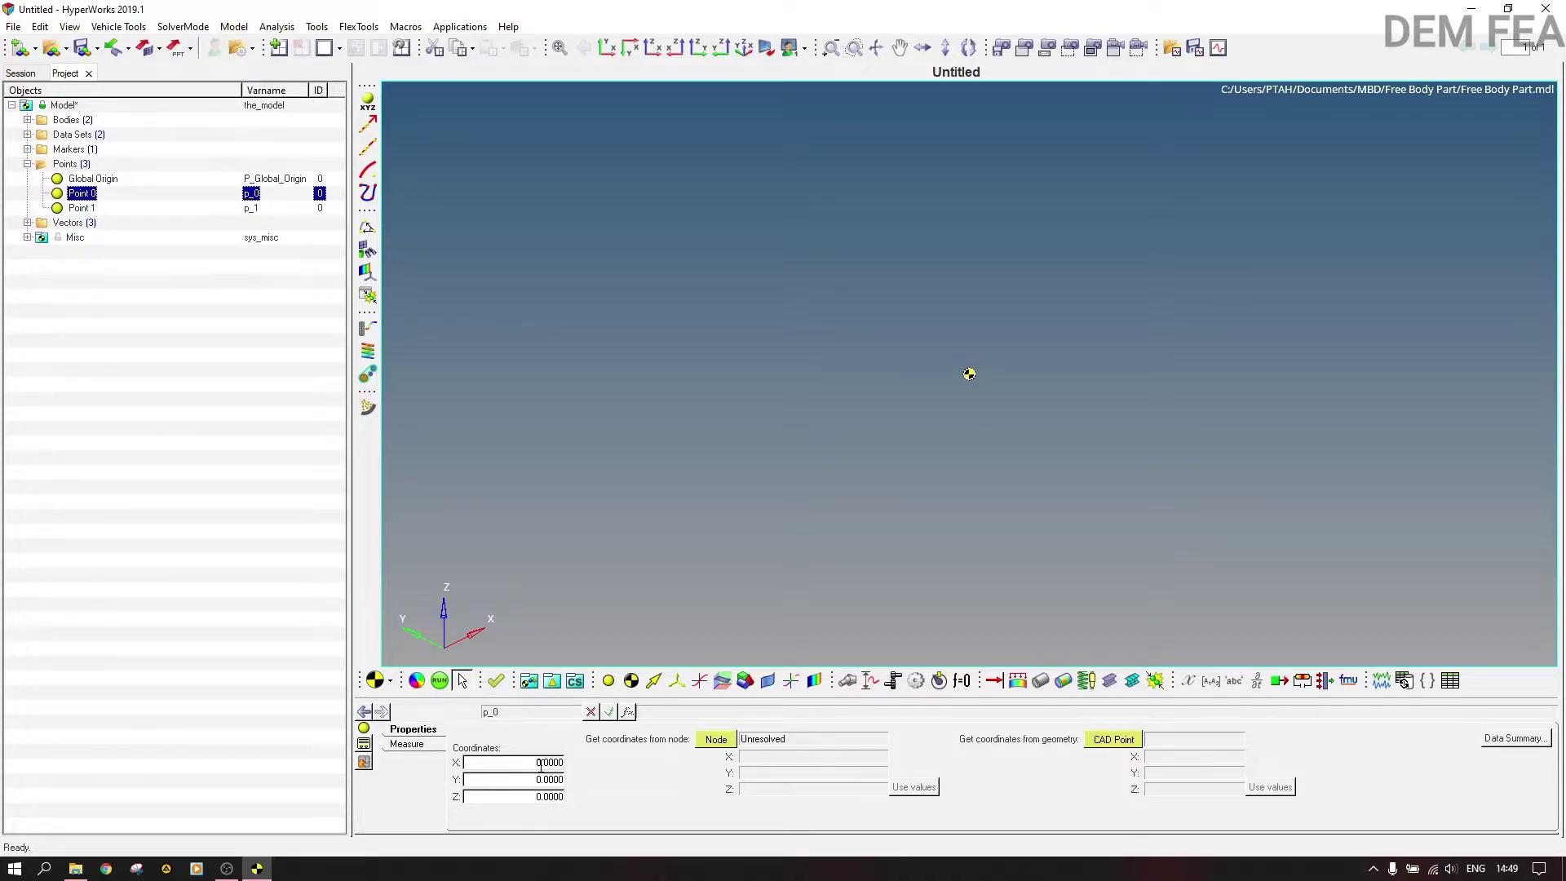
pyautogui.click(81, 208)
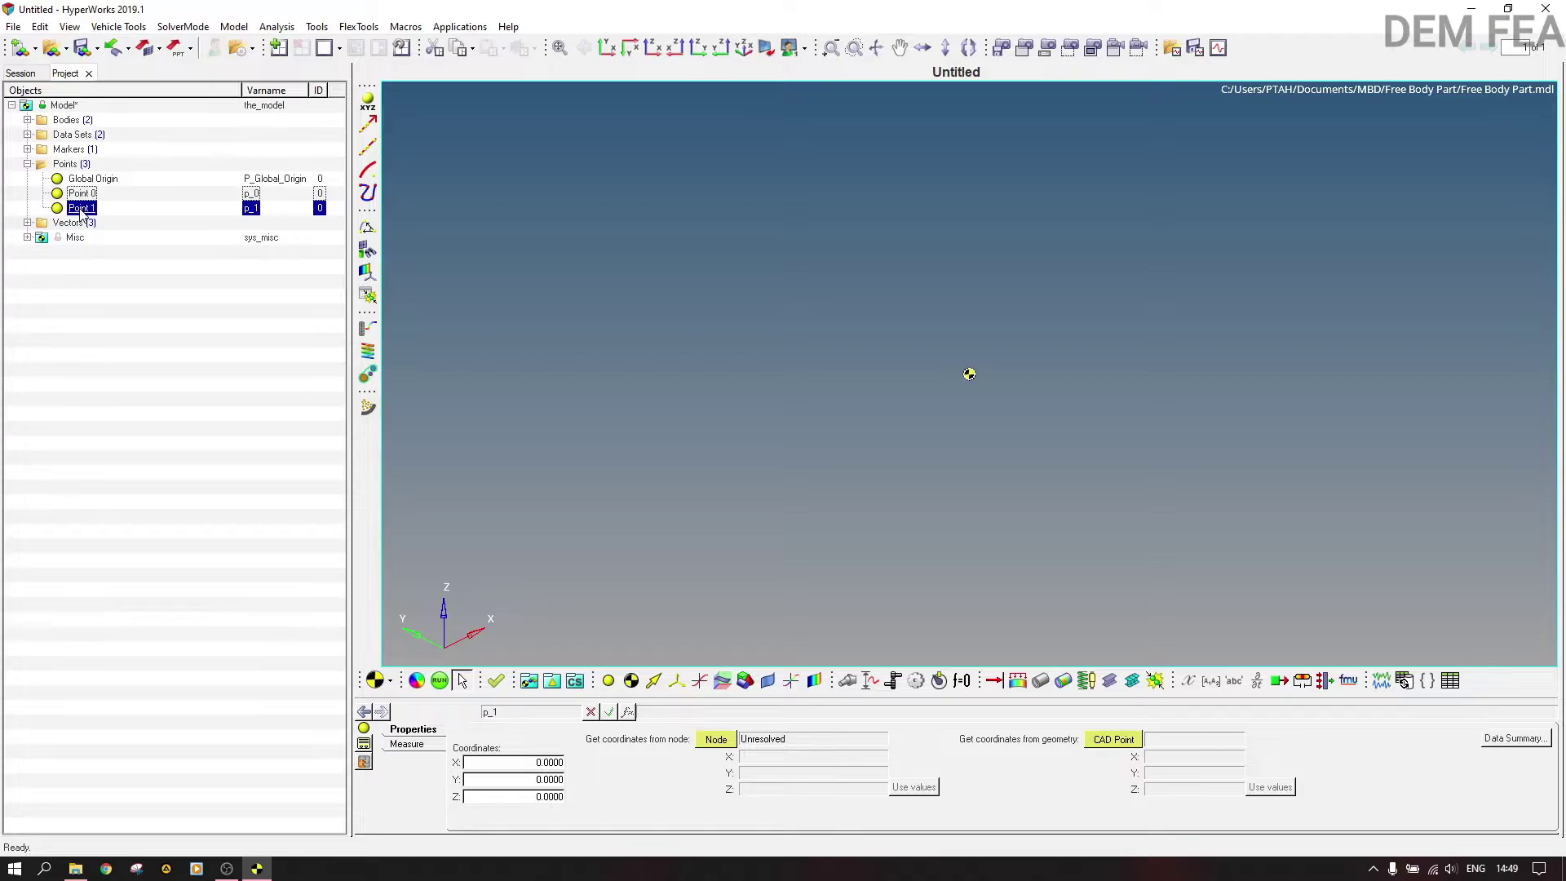
pyautogui.click(549, 761)
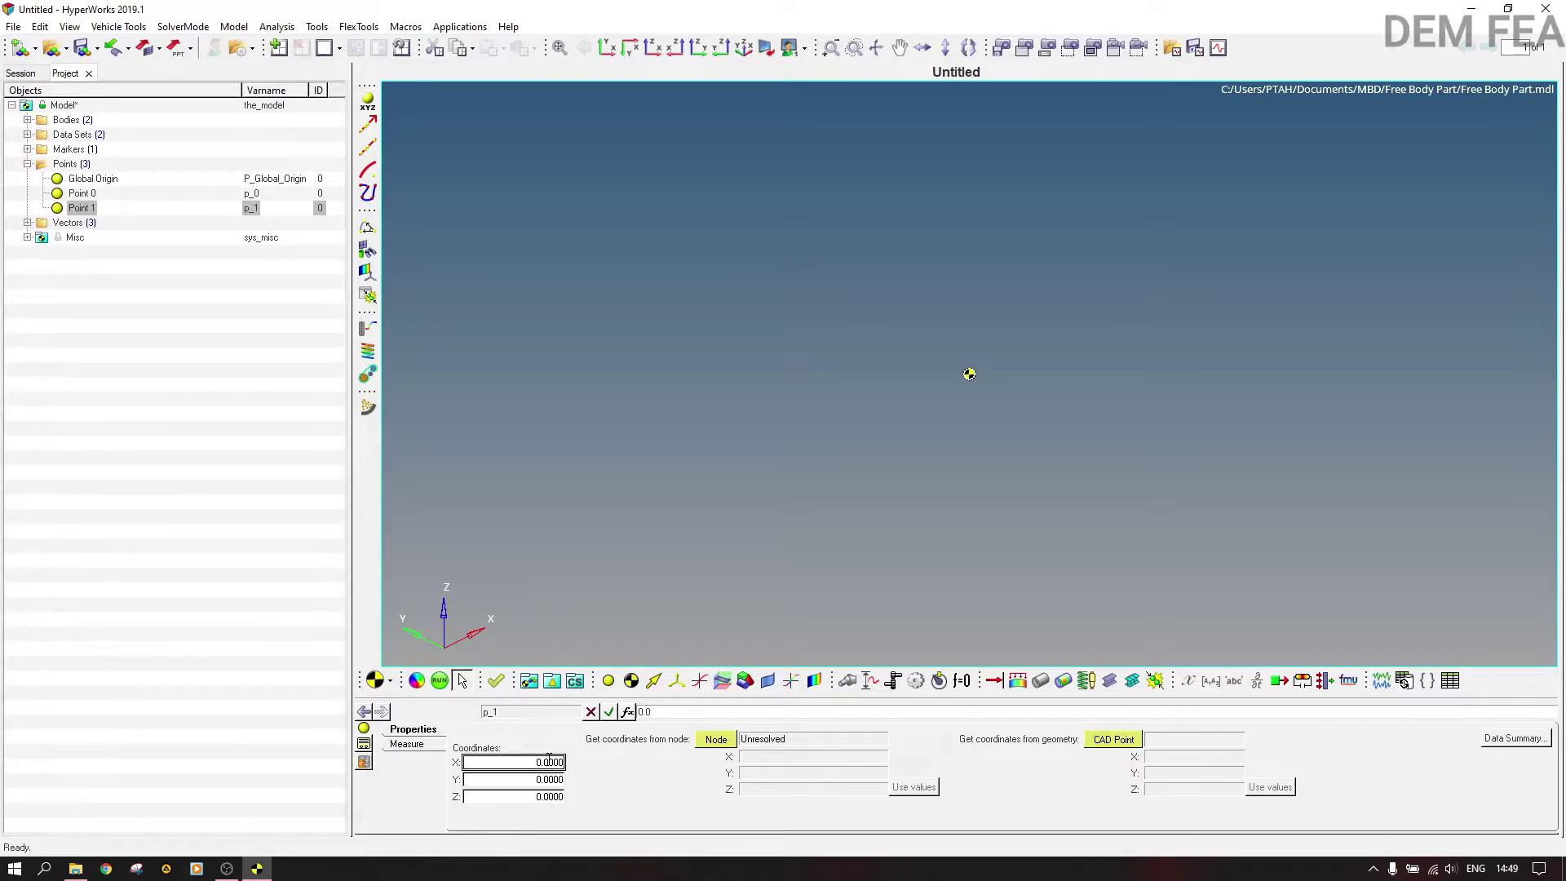
pyautogui.click(548, 761)
pyautogui.press('BackSpace')
pyautogui.write('10')
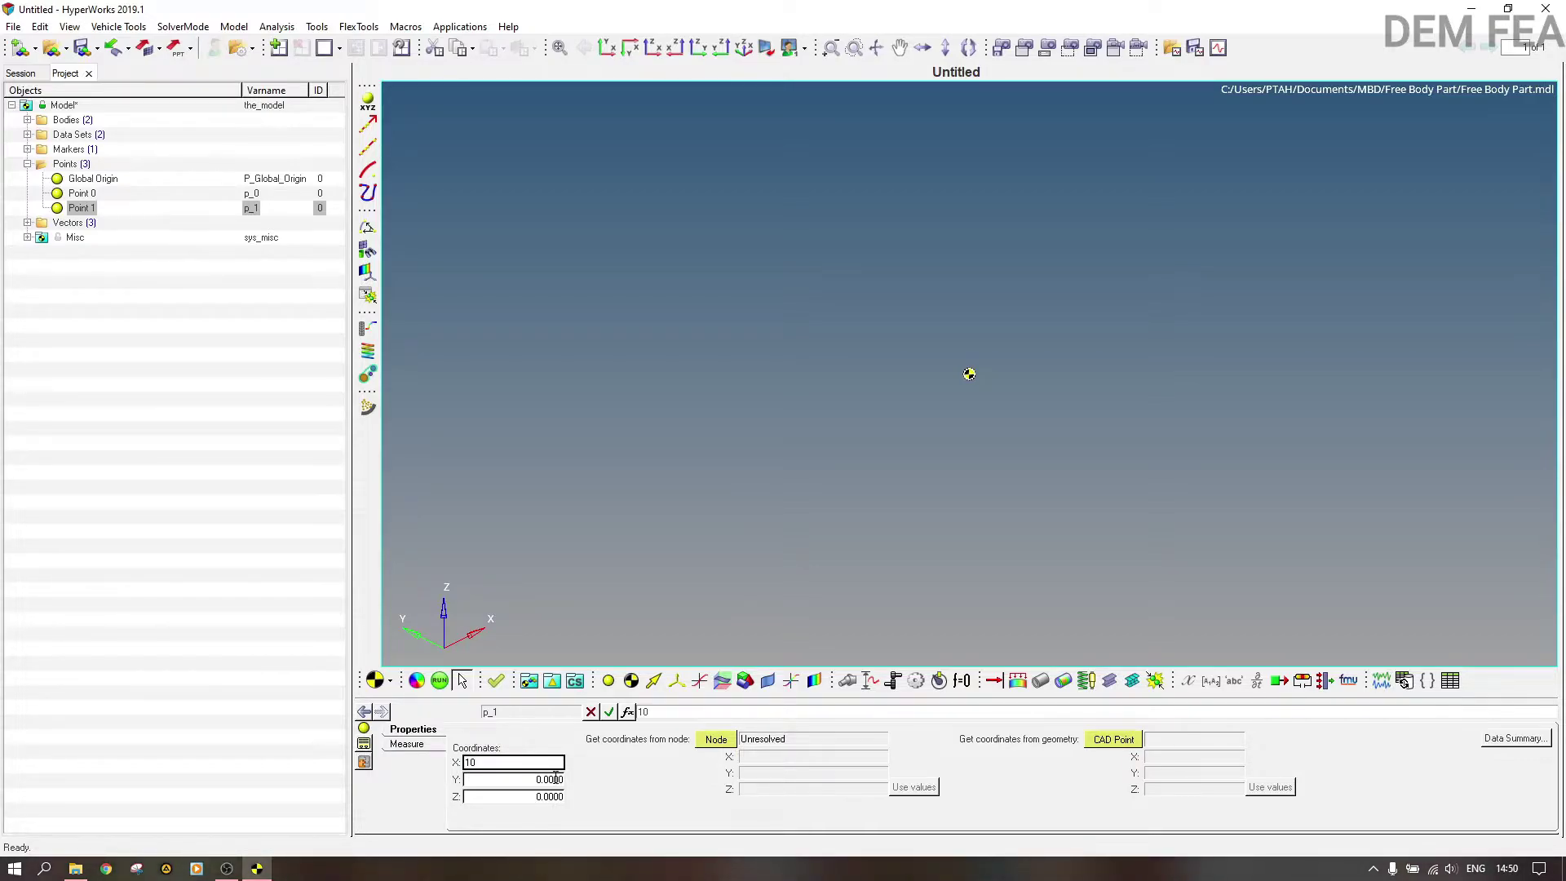
pyautogui.press('Tab')
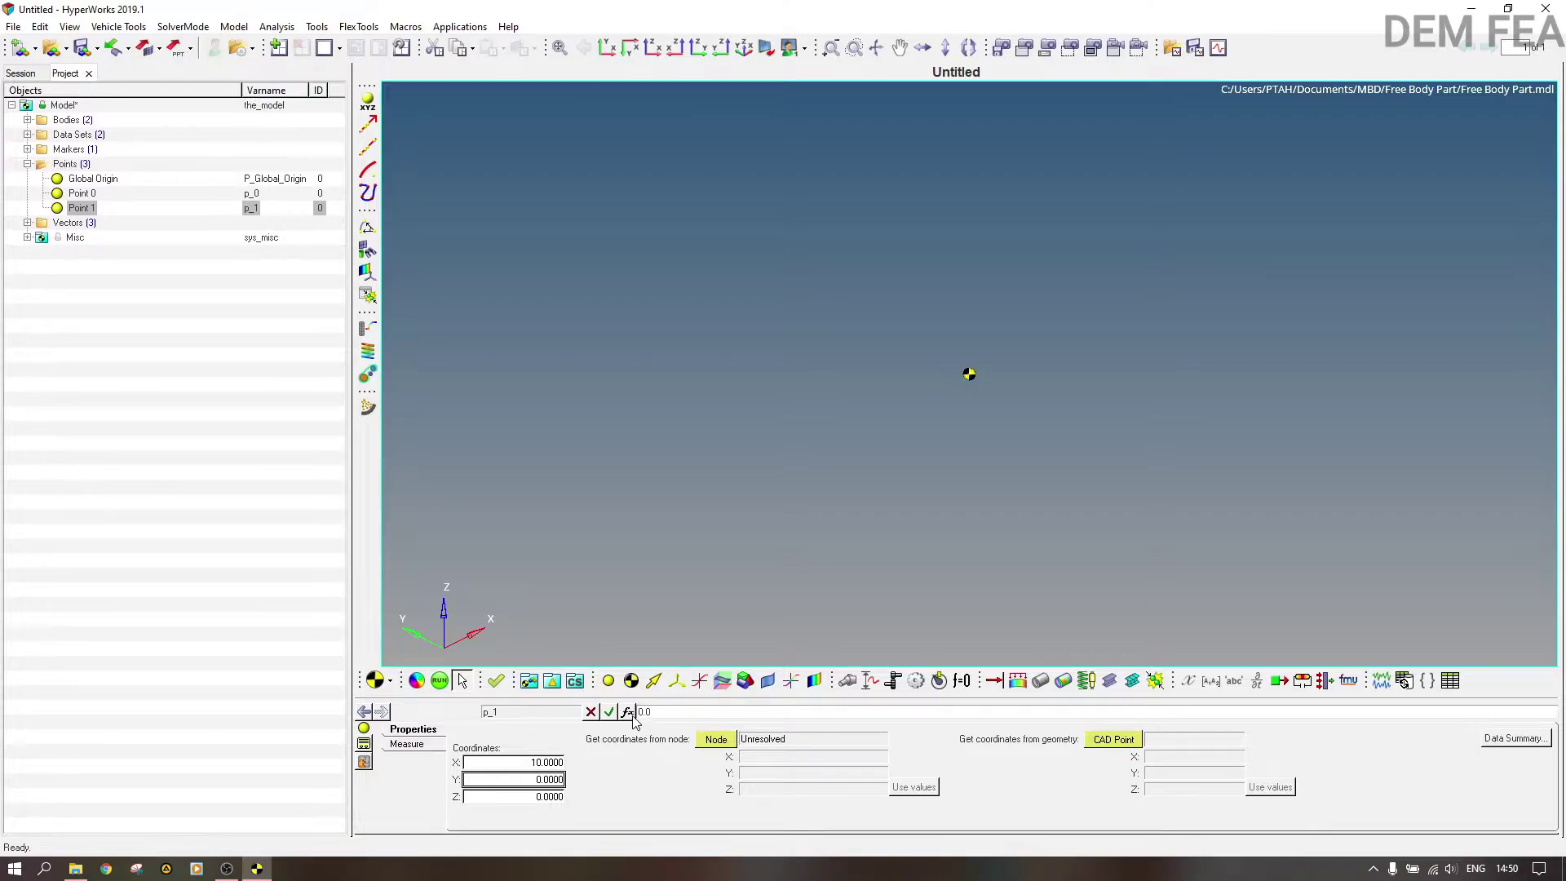
pyautogui.click(556, 796)
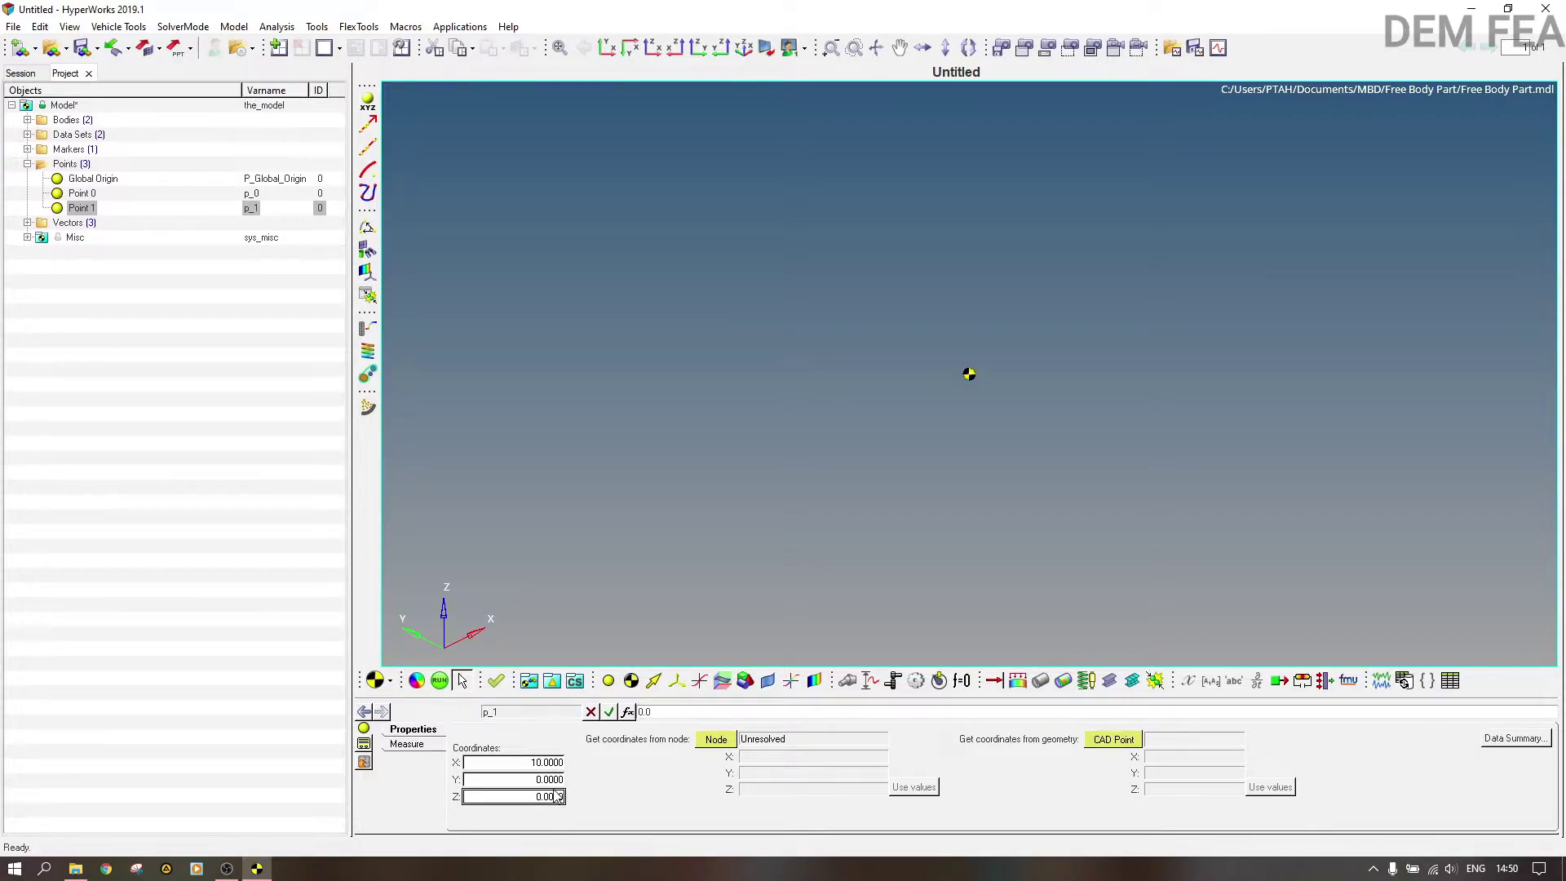
pyautogui.click(557, 796)
pyautogui.press('BackSpace')
pyautogui.write('10')
pyautogui.press('Return')
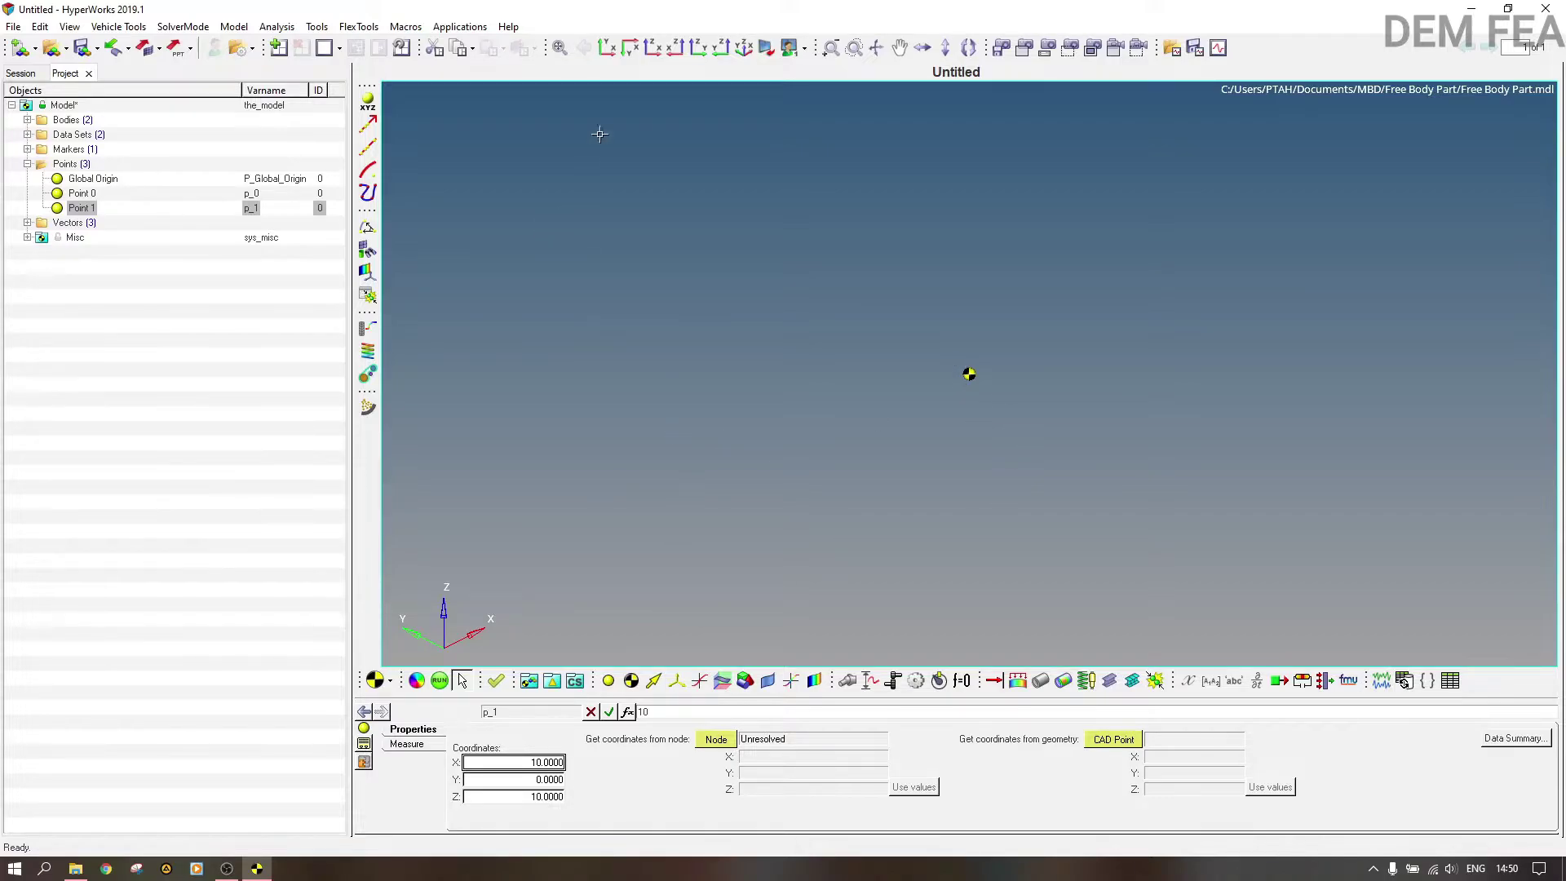
# Step: Add a single Cylinder graphic labelled Cylinder 0 with variable gcyl_0 to the model
pyautogui.click(561, 48)
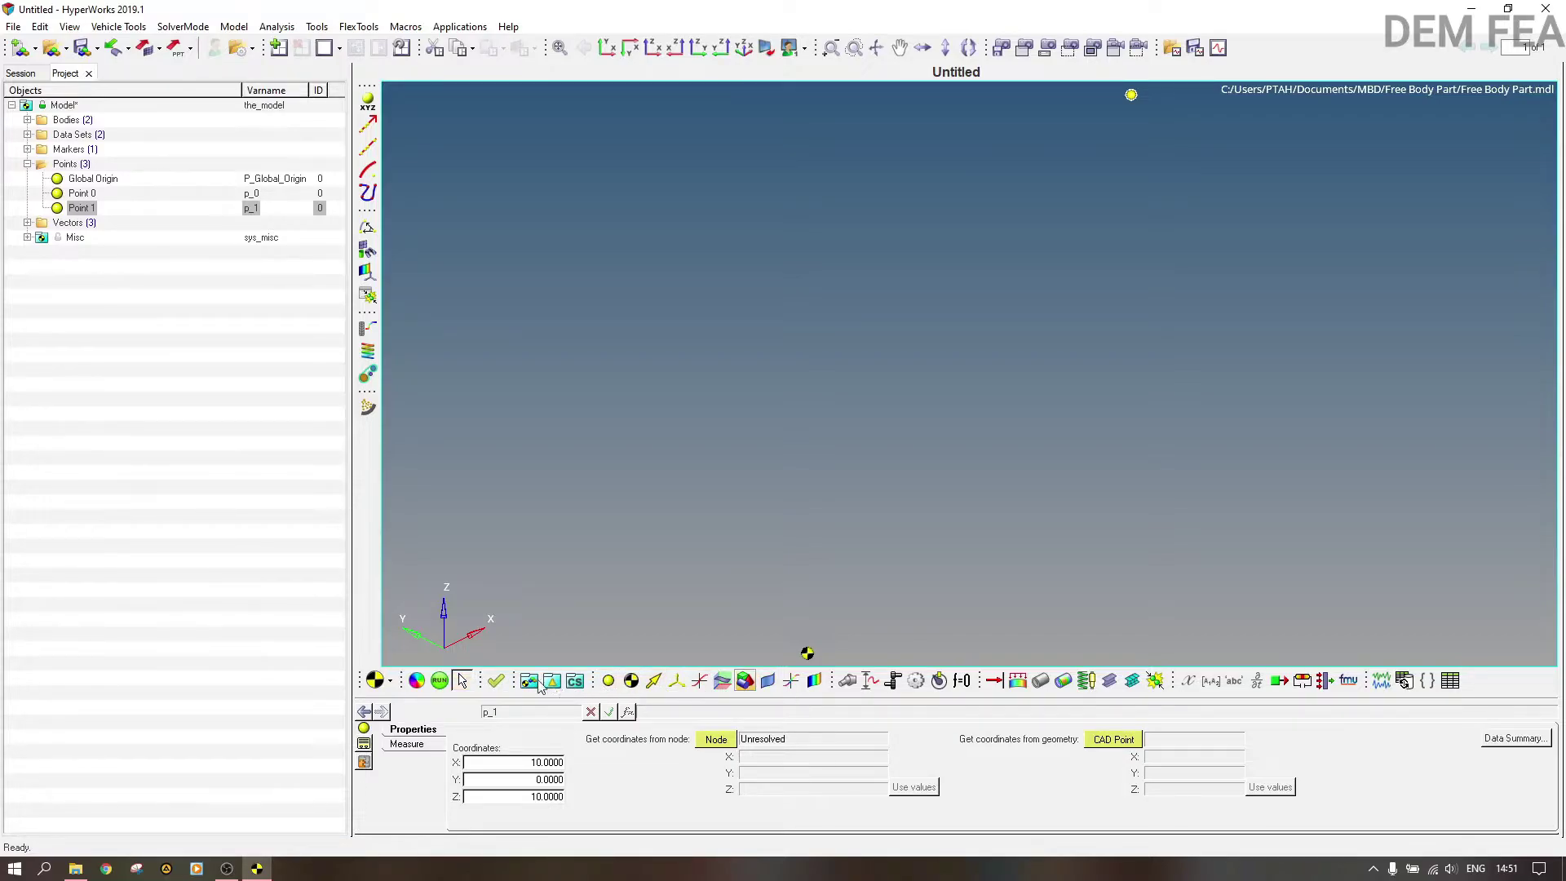
pyautogui.click(744, 685)
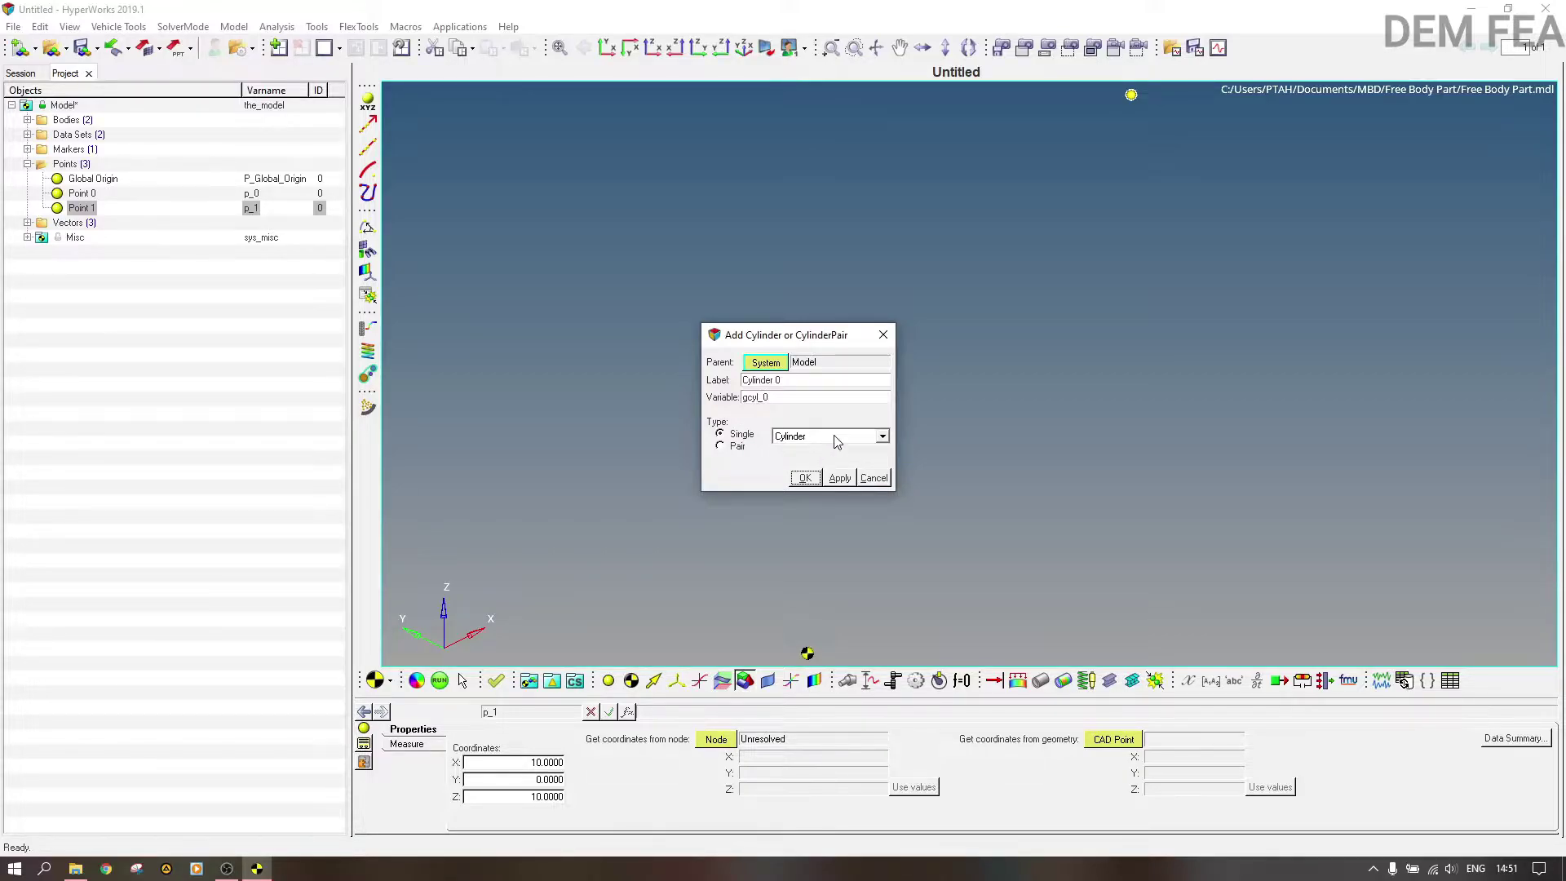
pyautogui.click(799, 477)
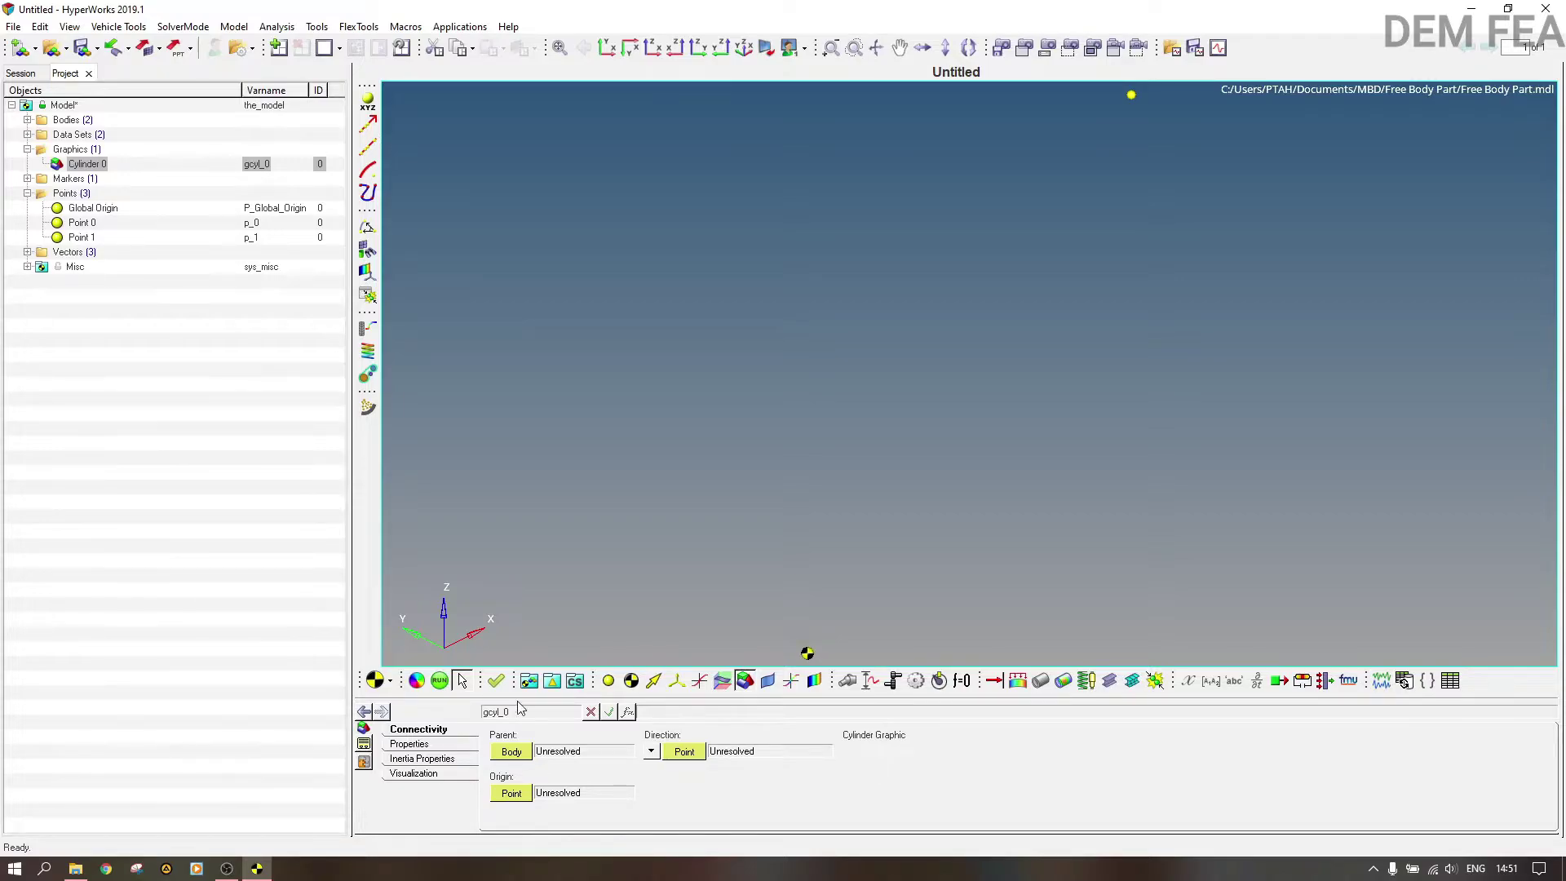
# Step: Set the parent body of Cylinder 0 to Free Body Part
pyautogui.click(515, 754)
pyautogui.doubleClick(512, 751)
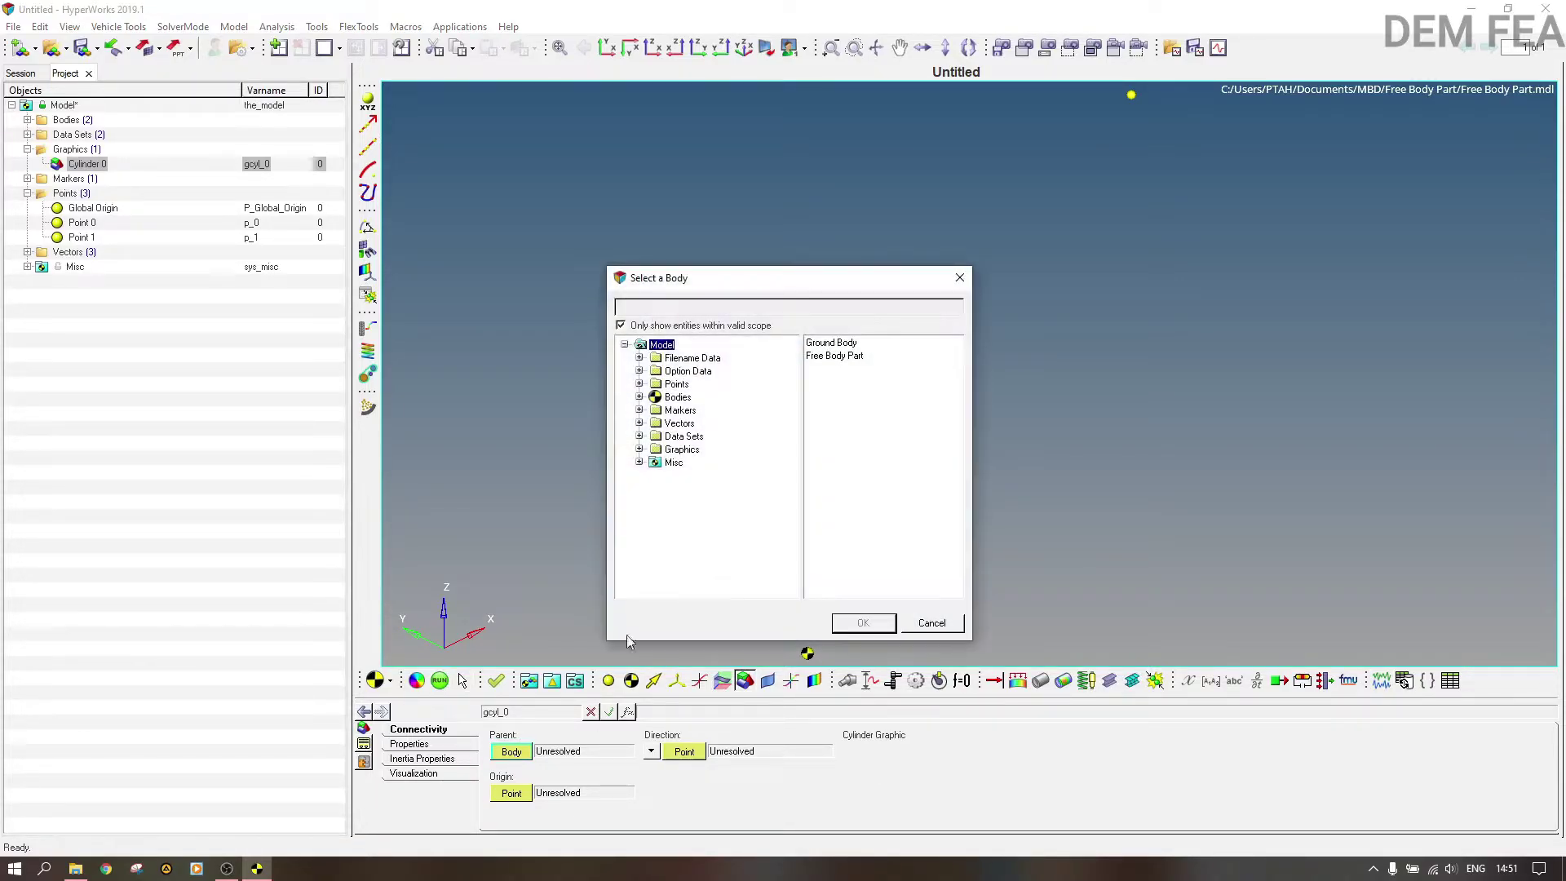
pyautogui.click(824, 356)
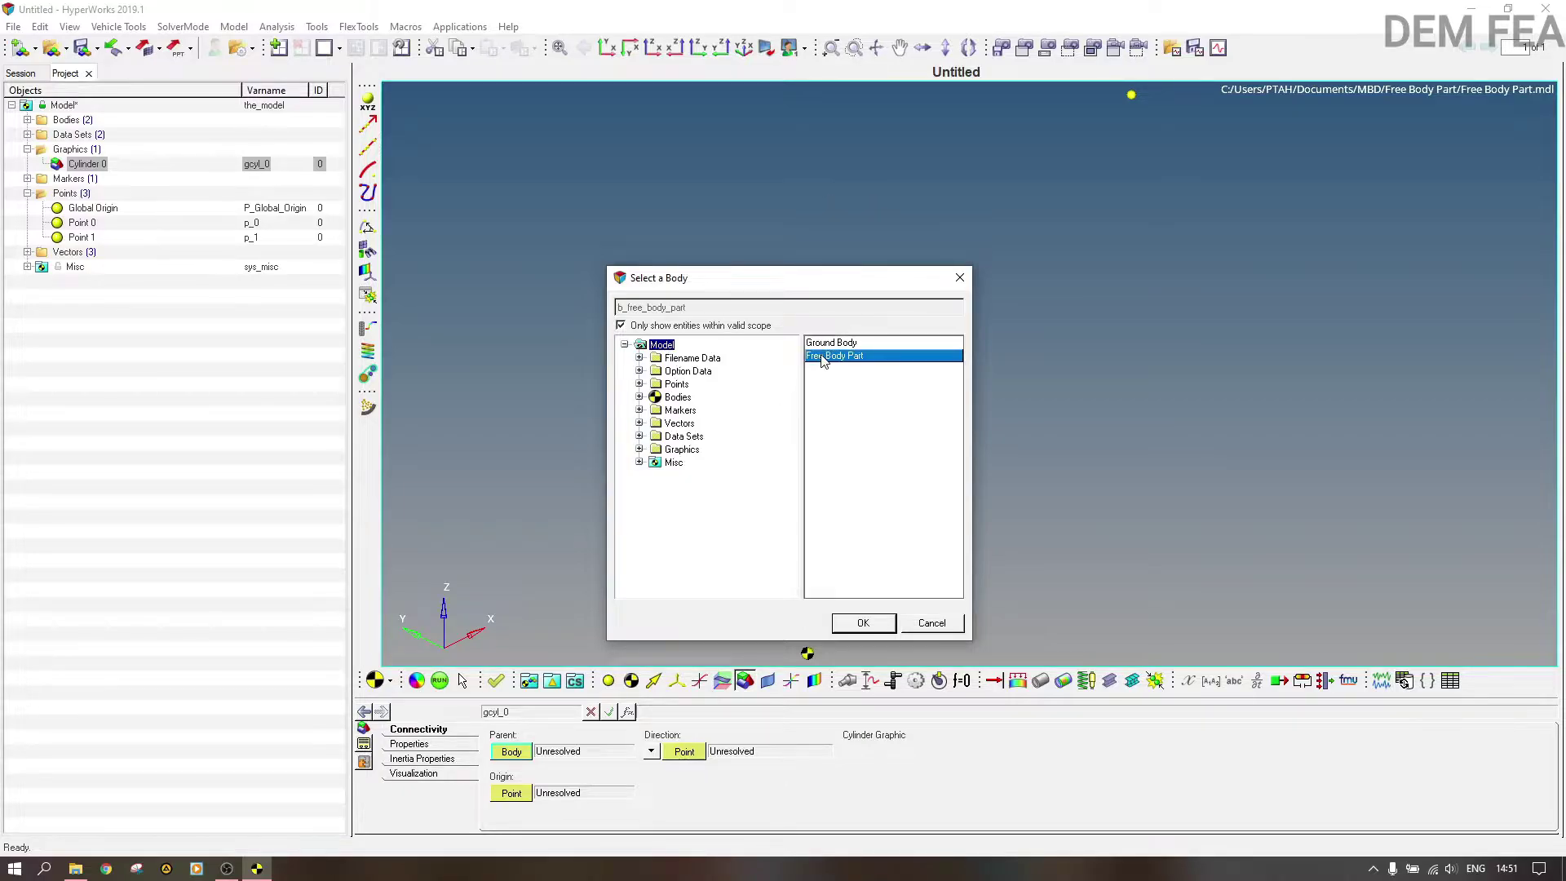
pyautogui.click(862, 624)
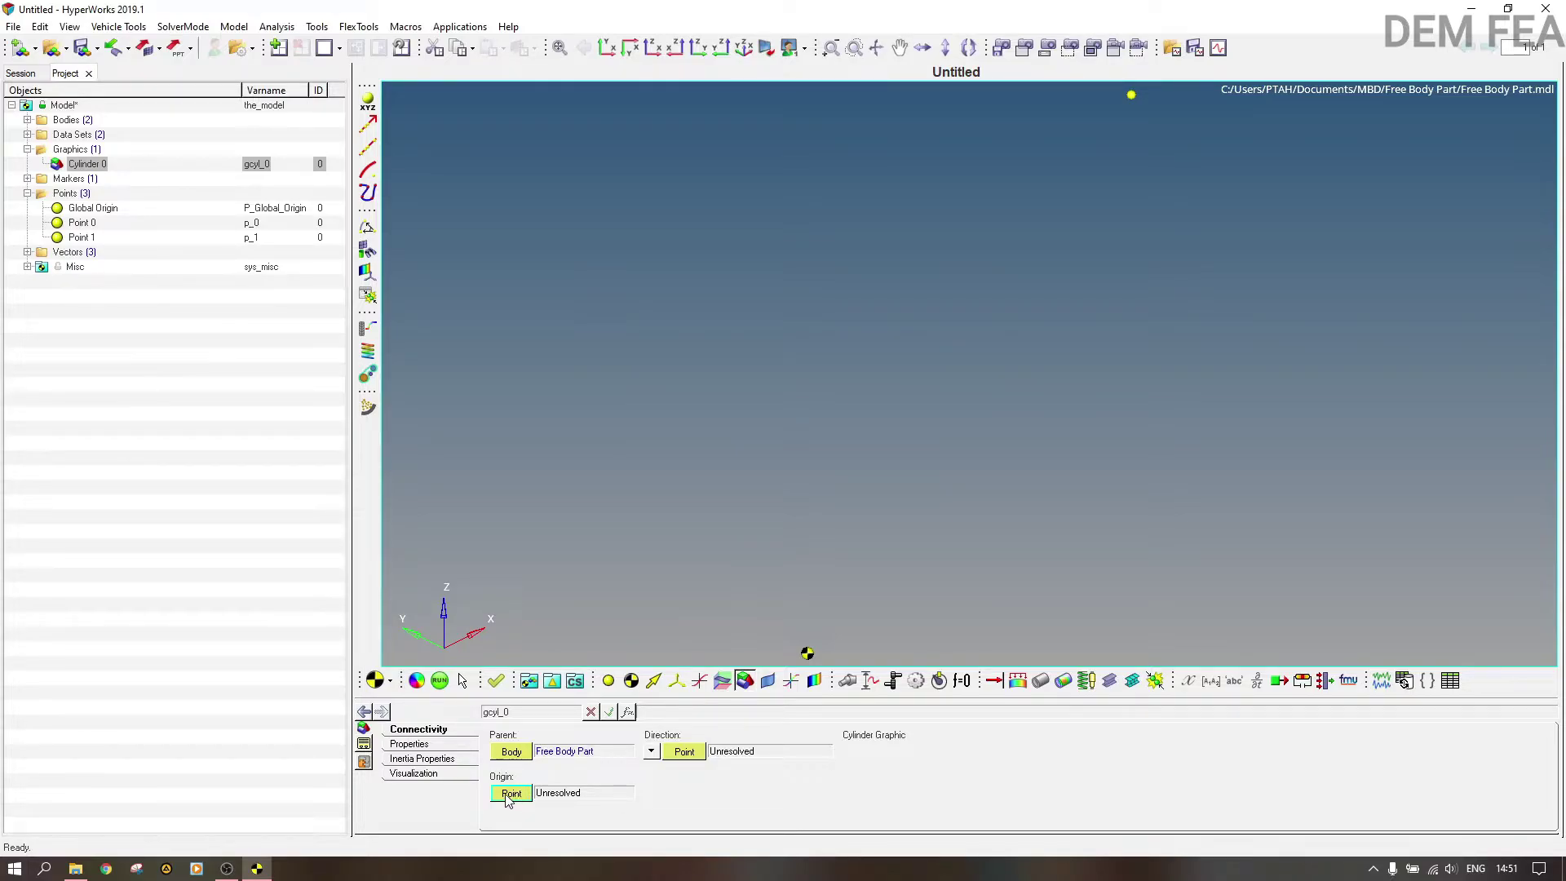
# Step: Set the origin of Cylinder 0 to Point 0 and its direction to Point 1
pyautogui.click(507, 795)
pyautogui.doubleClick(509, 793)
pyautogui.click(816, 357)
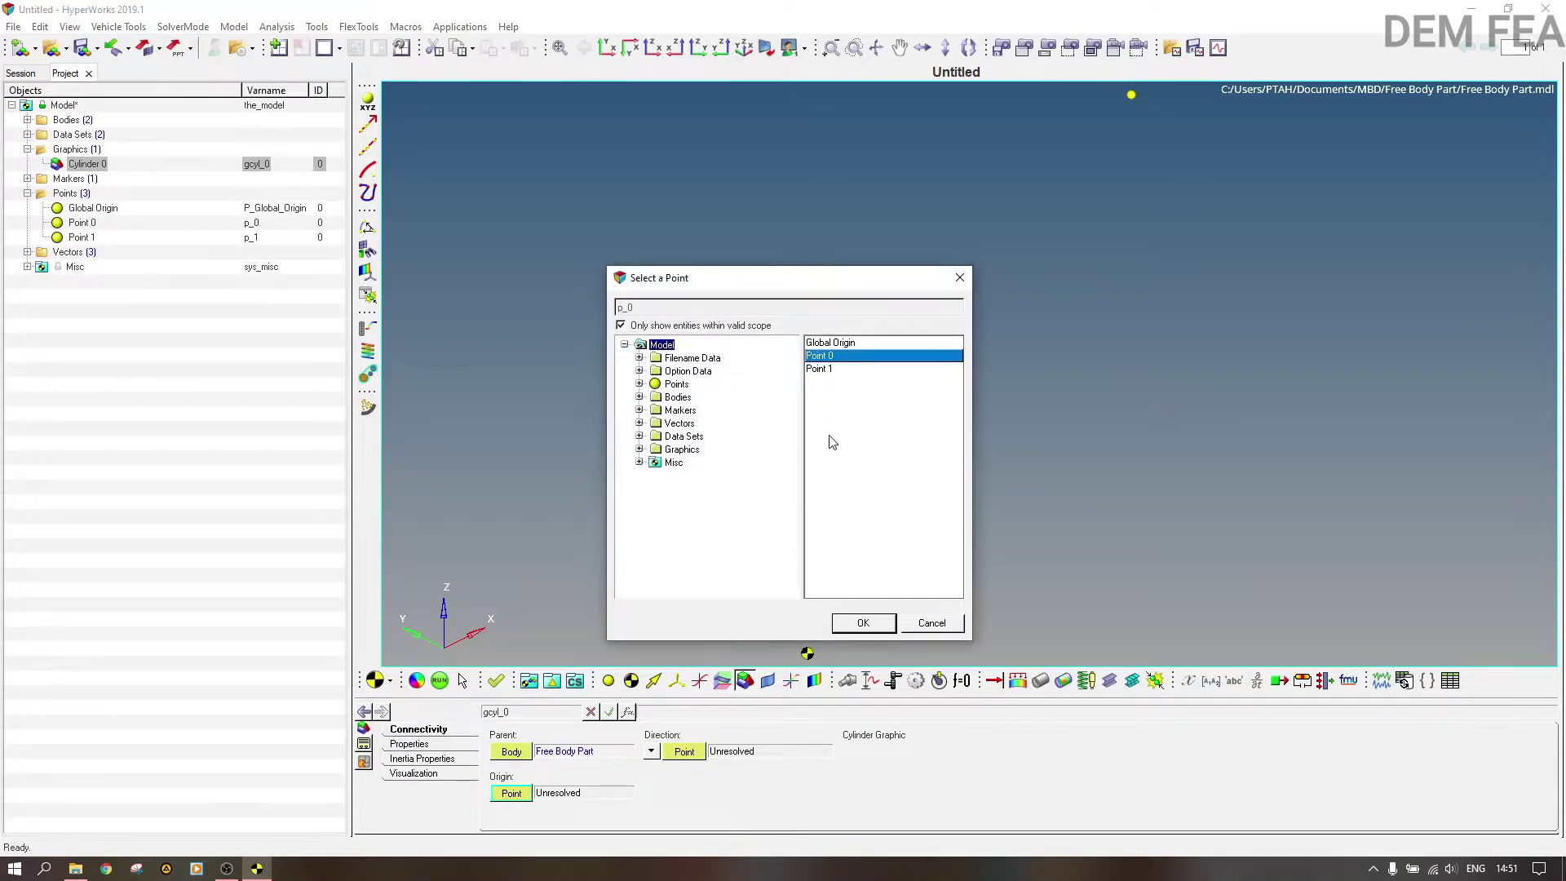
pyautogui.click(868, 630)
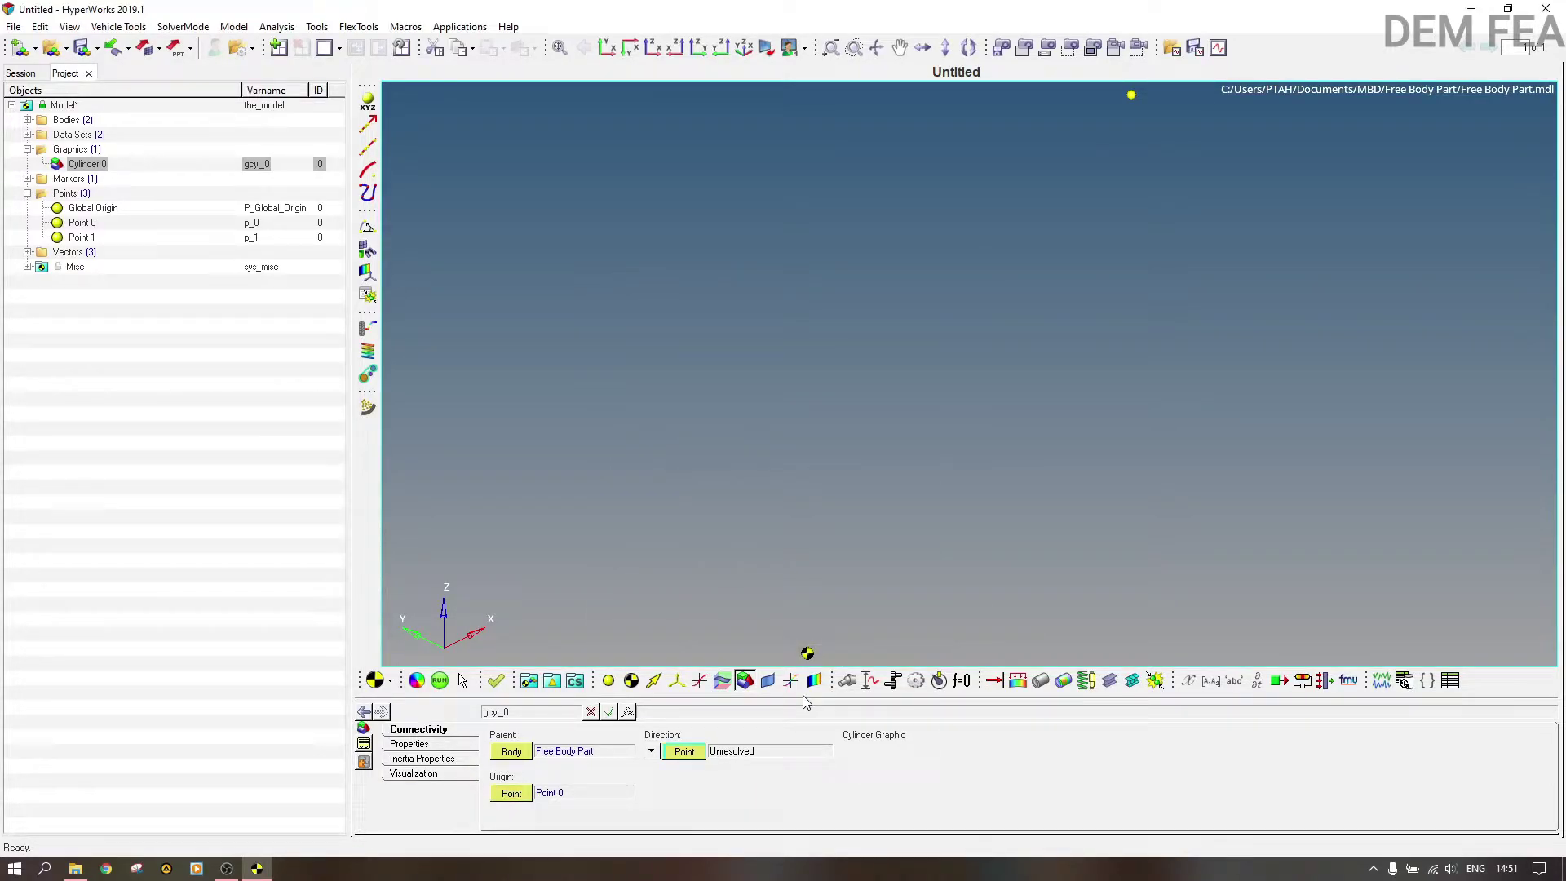
pyautogui.doubleClick(683, 756)
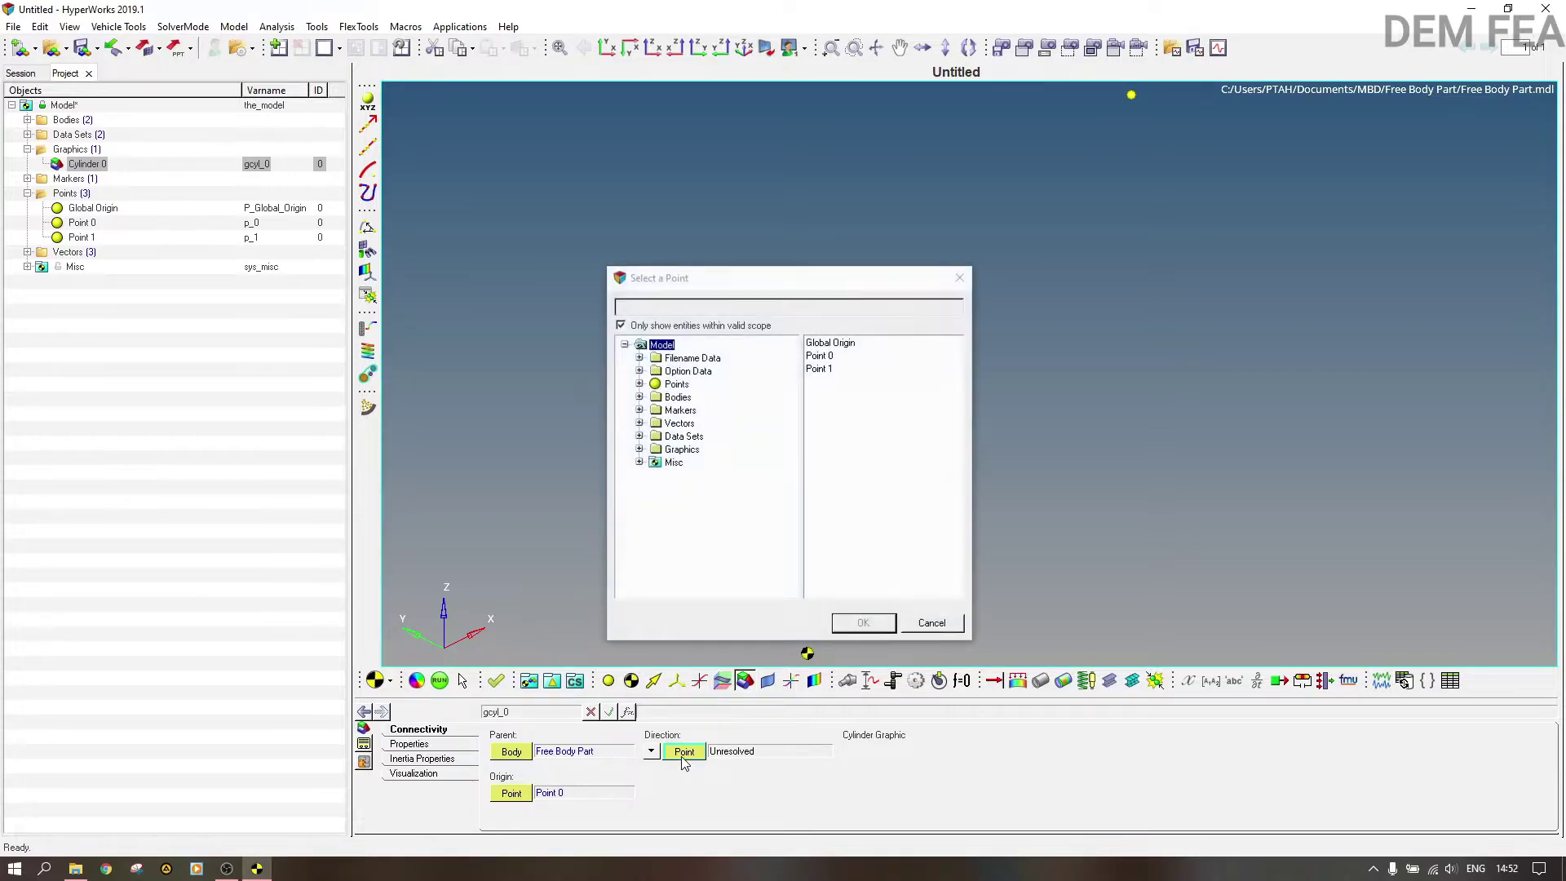
pyautogui.click(829, 370)
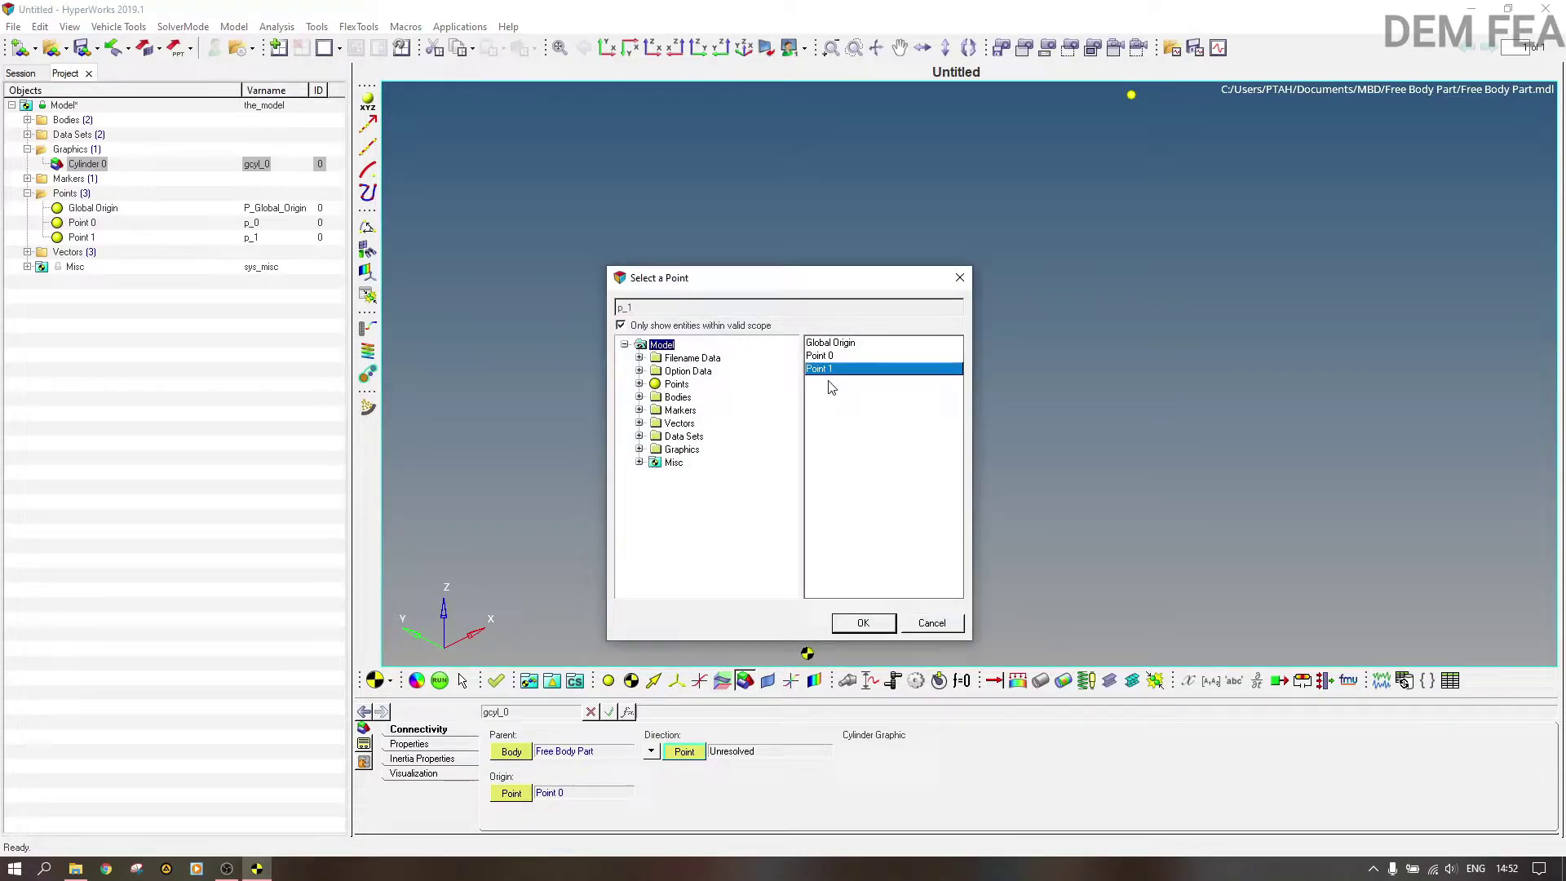
pyautogui.click(860, 623)
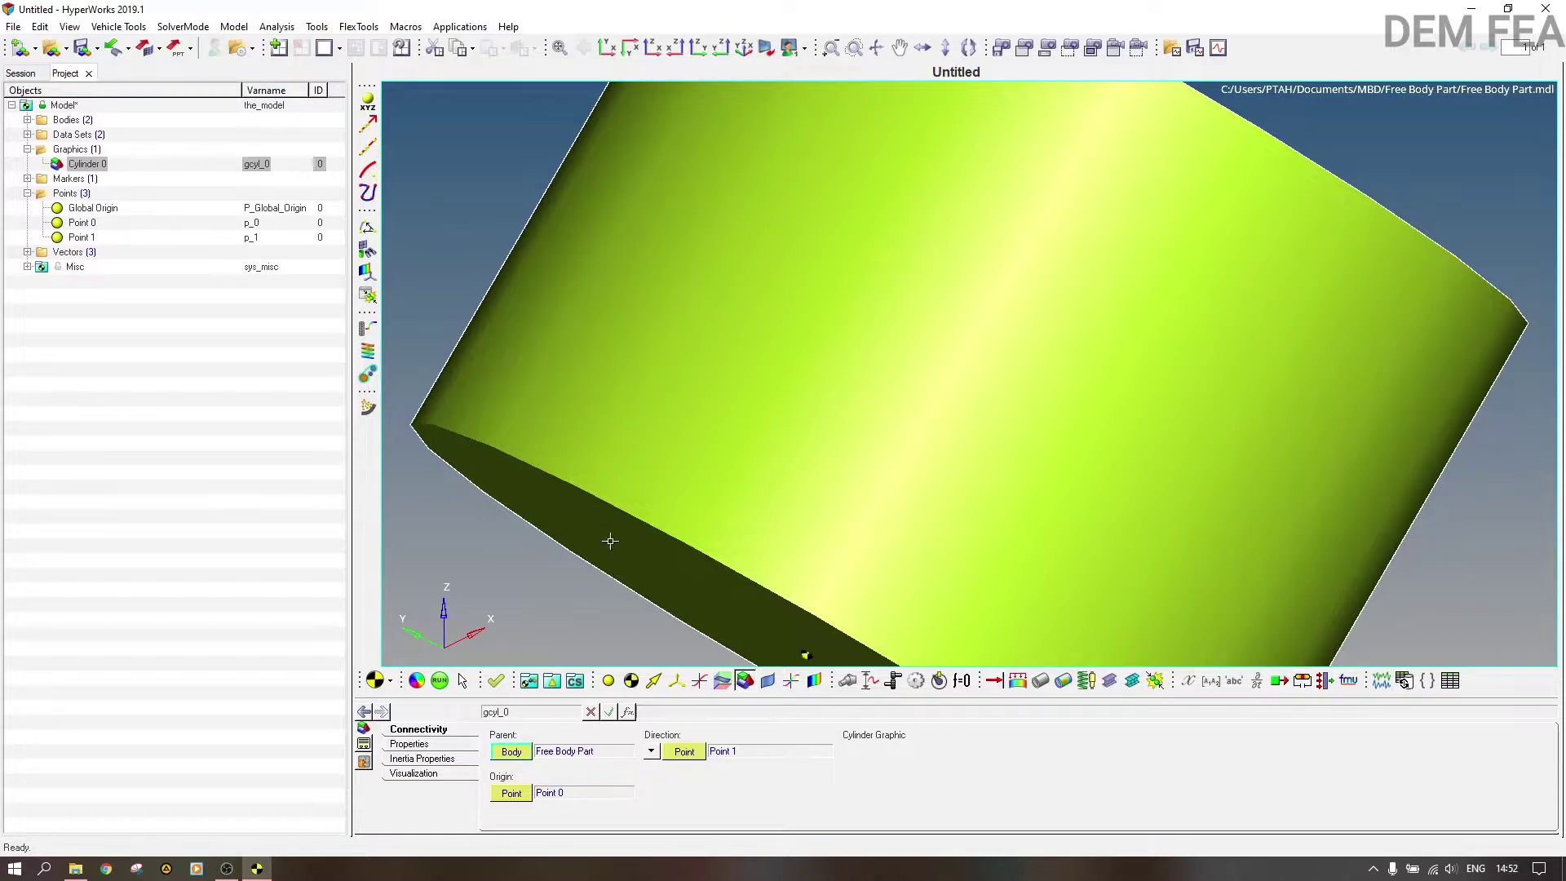
# Step: Set Radius 1 of Cylinder 0 to 1 and fit the whole cylinder in view
pyautogui.click(414, 745)
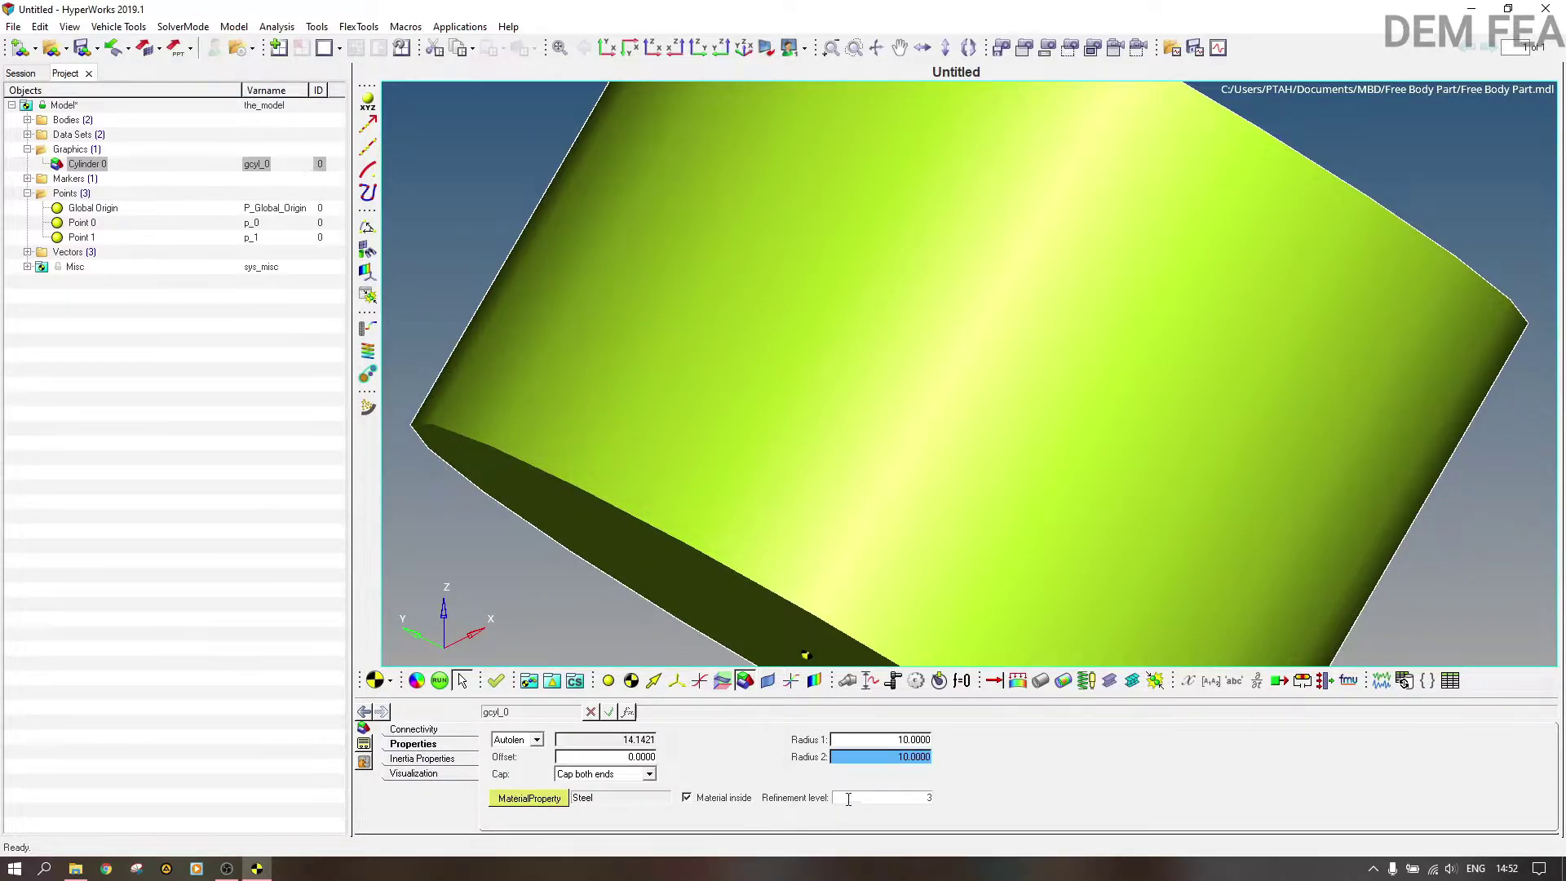
pyautogui.click(920, 739)
pyautogui.write('1')
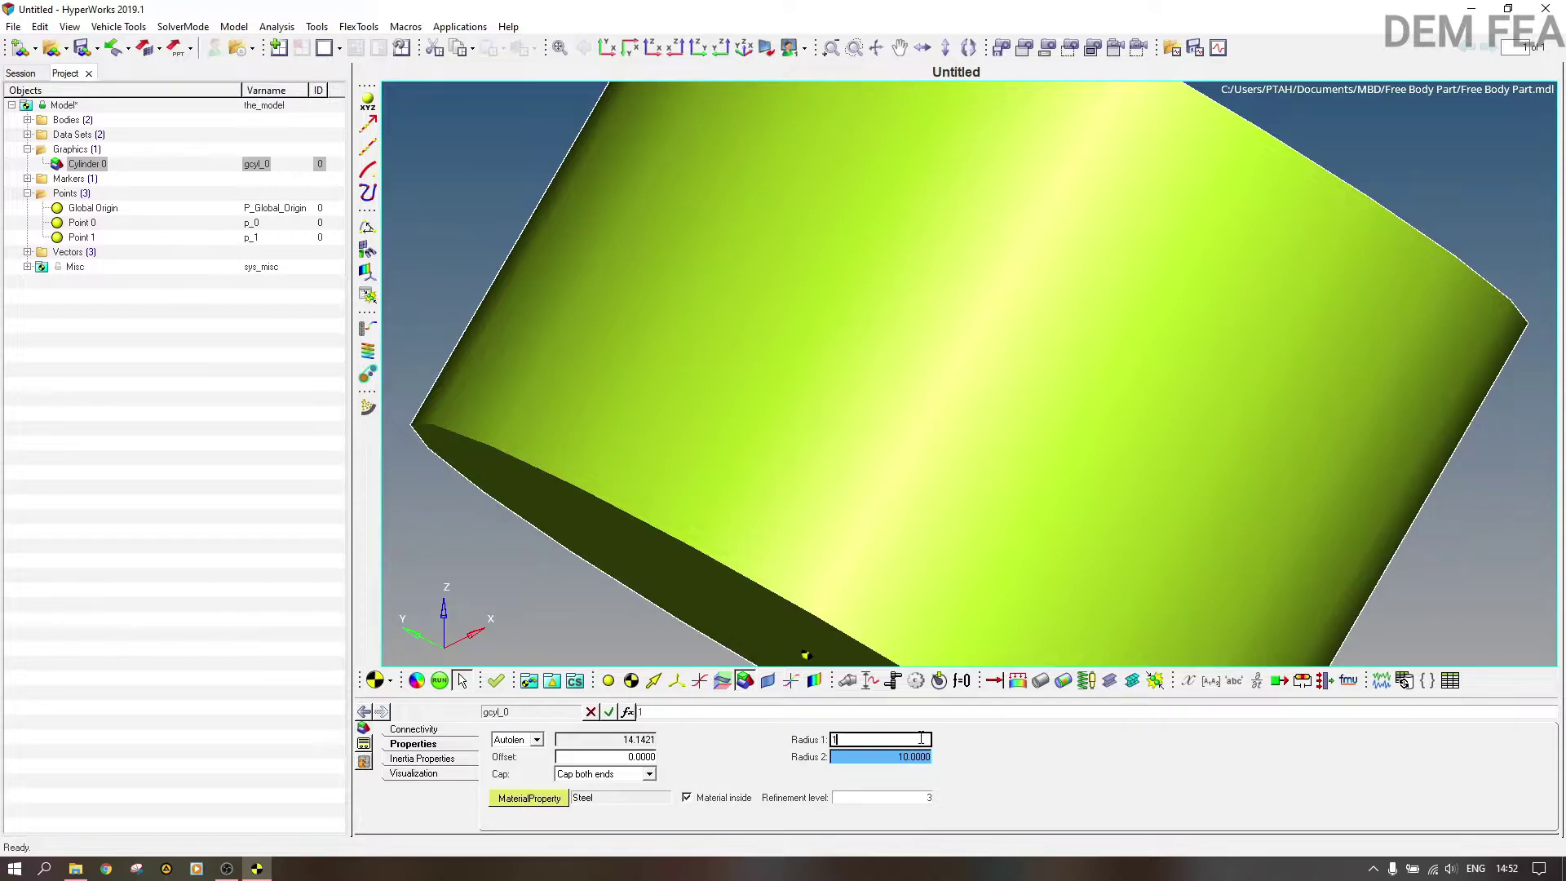
pyautogui.press('Tab')
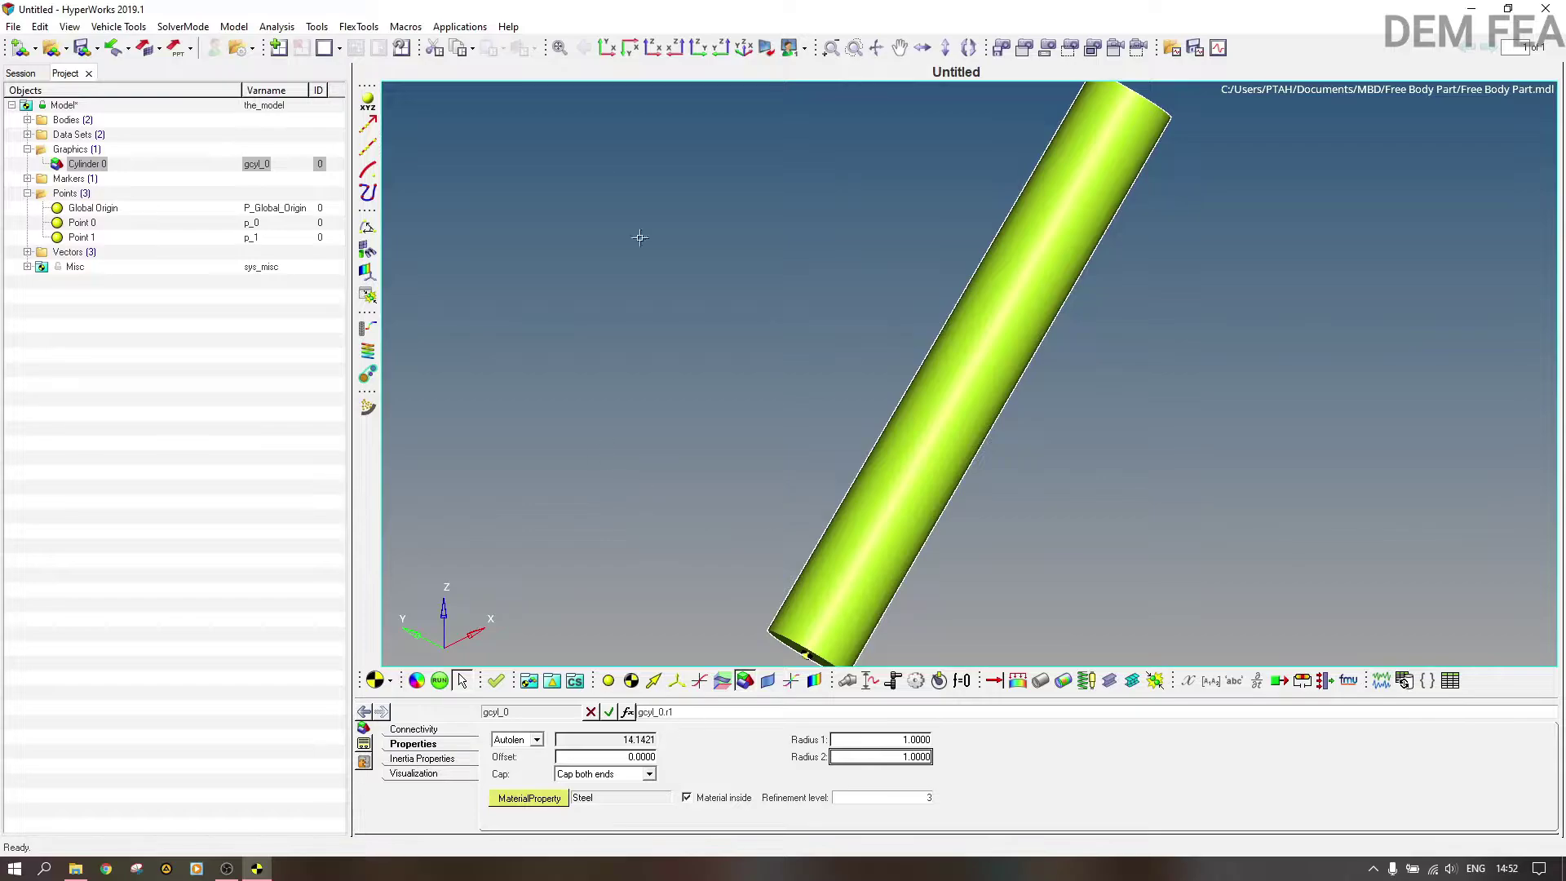
pyautogui.click(560, 51)
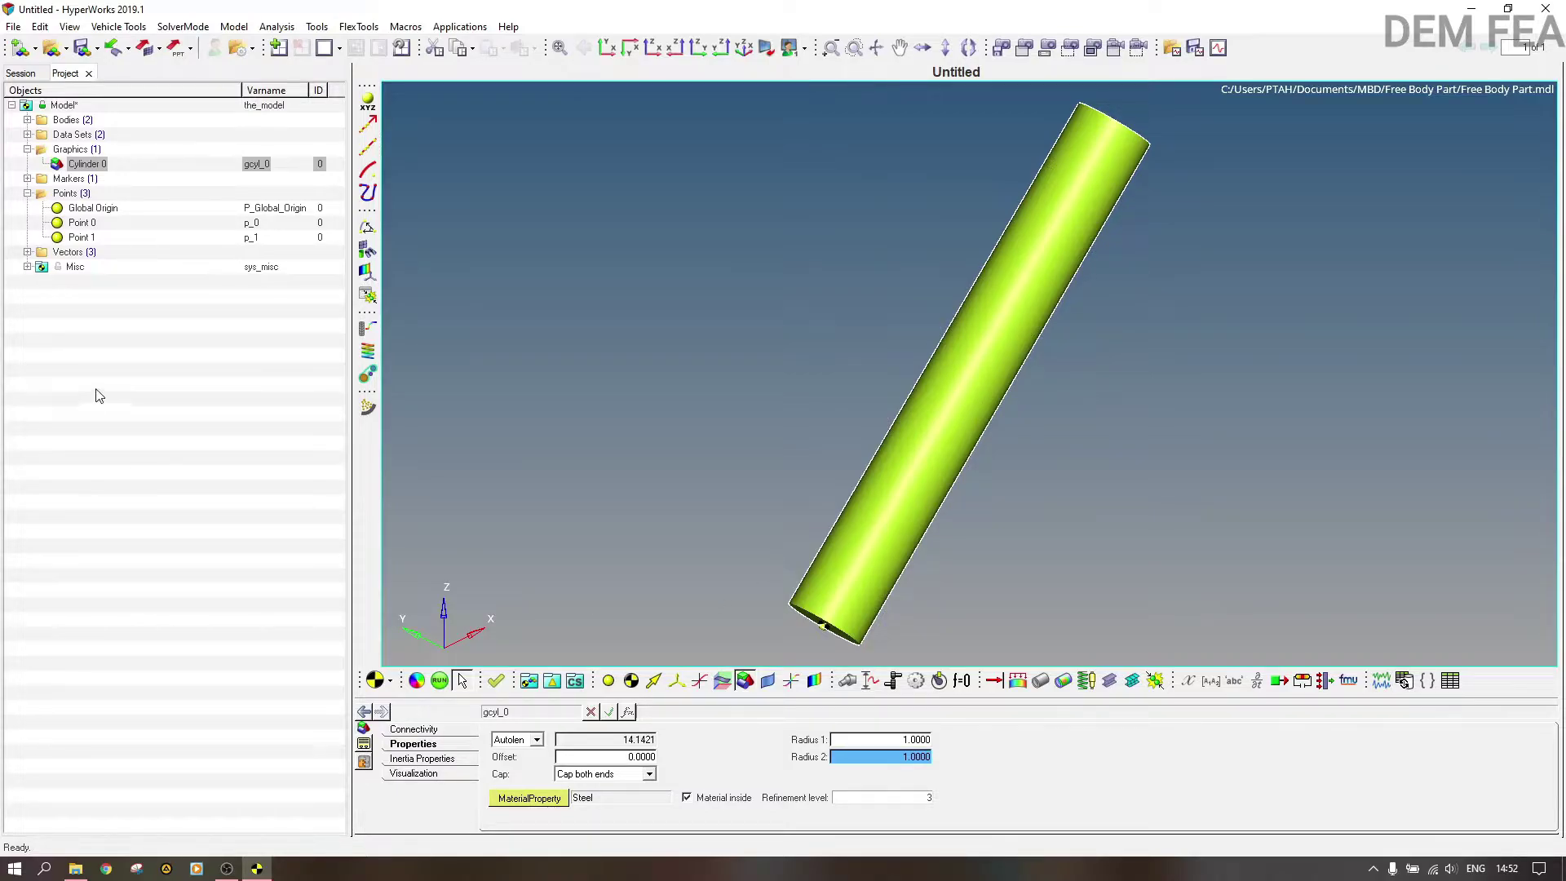
# Step: Add a single point labelled Point 2 with variable p_2 under the model's Points folder
pyautogui.rightClick(81, 197)
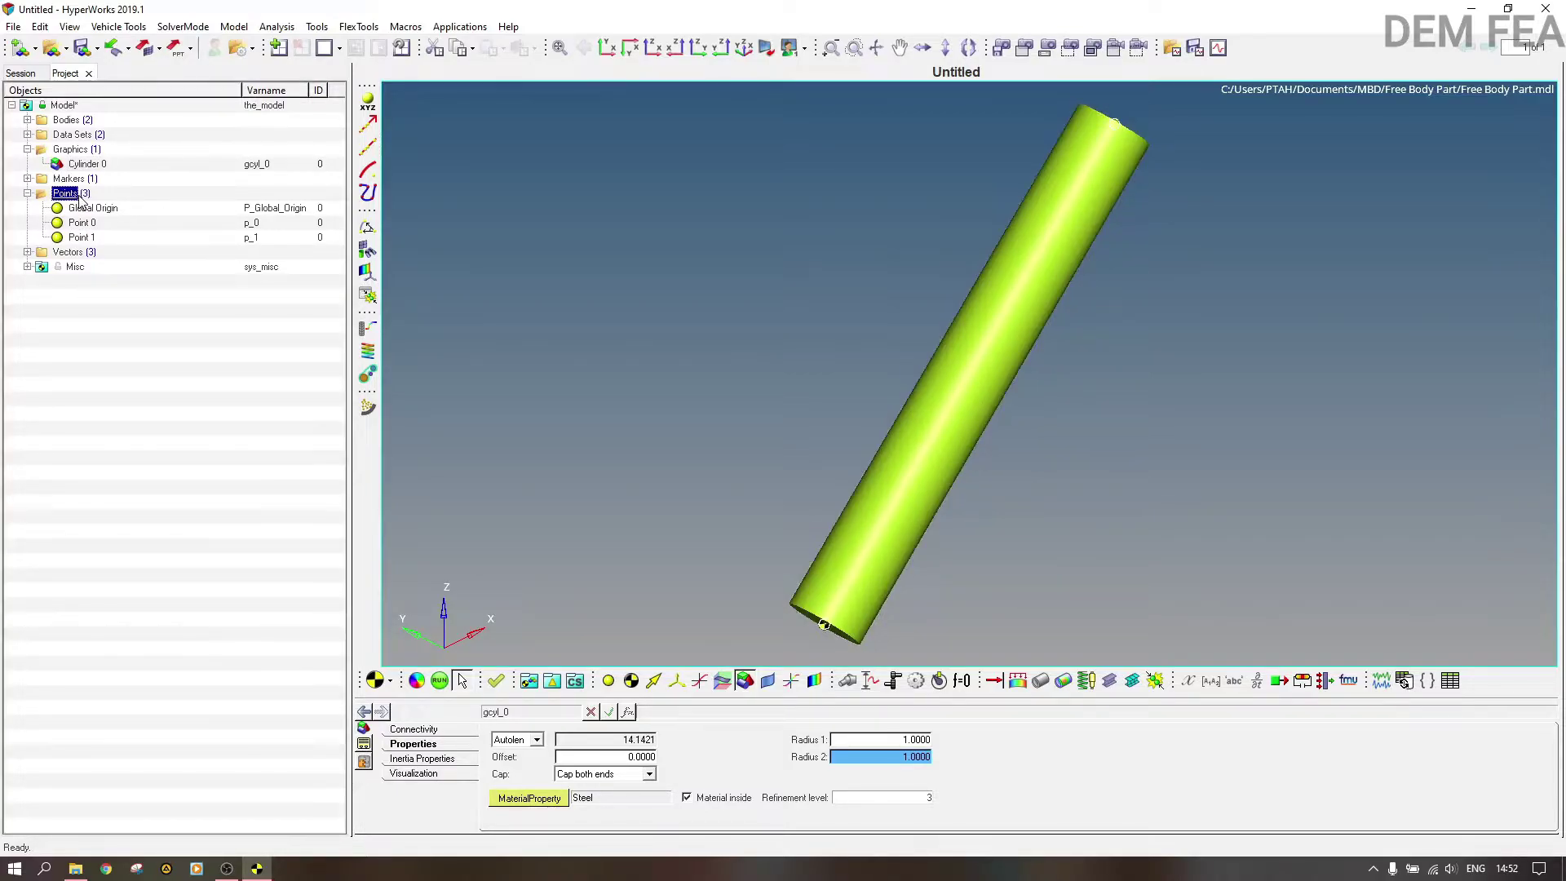
pyautogui.click(118, 374)
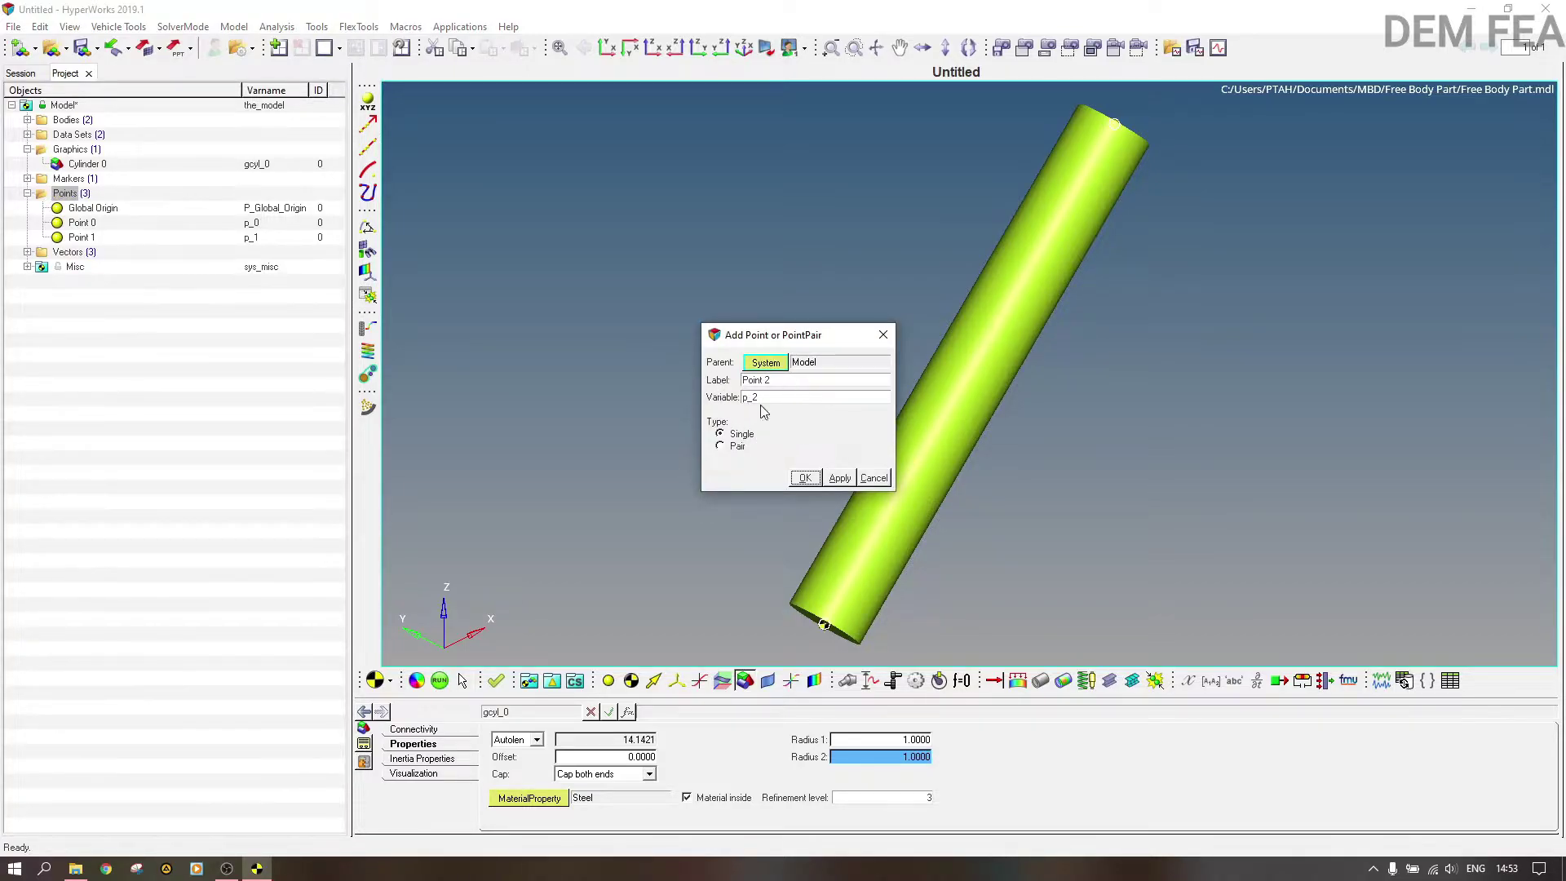
pyautogui.click(805, 478)
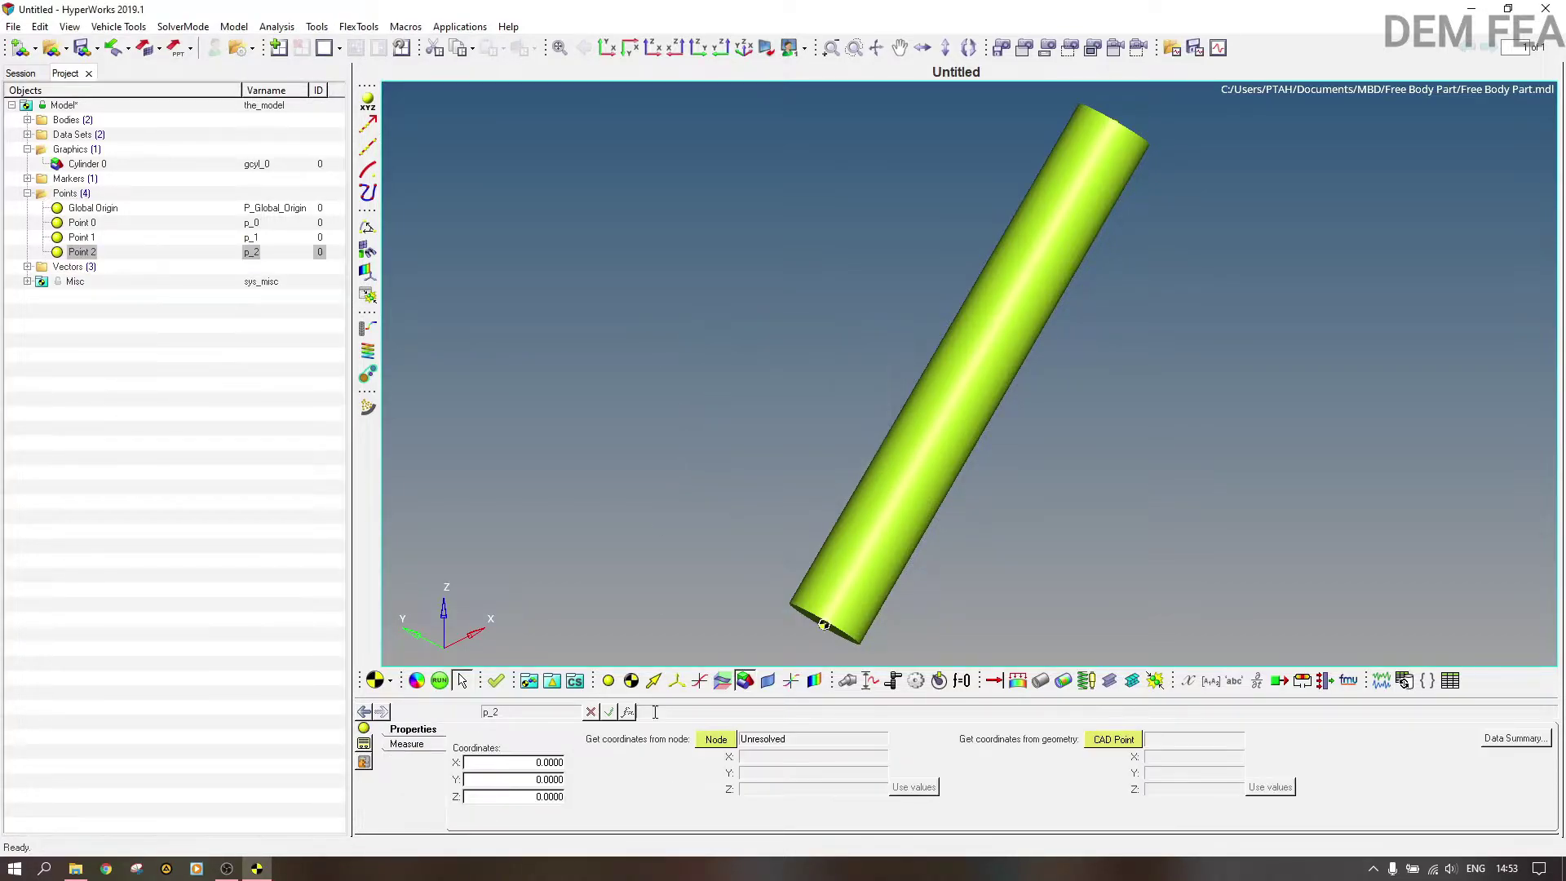
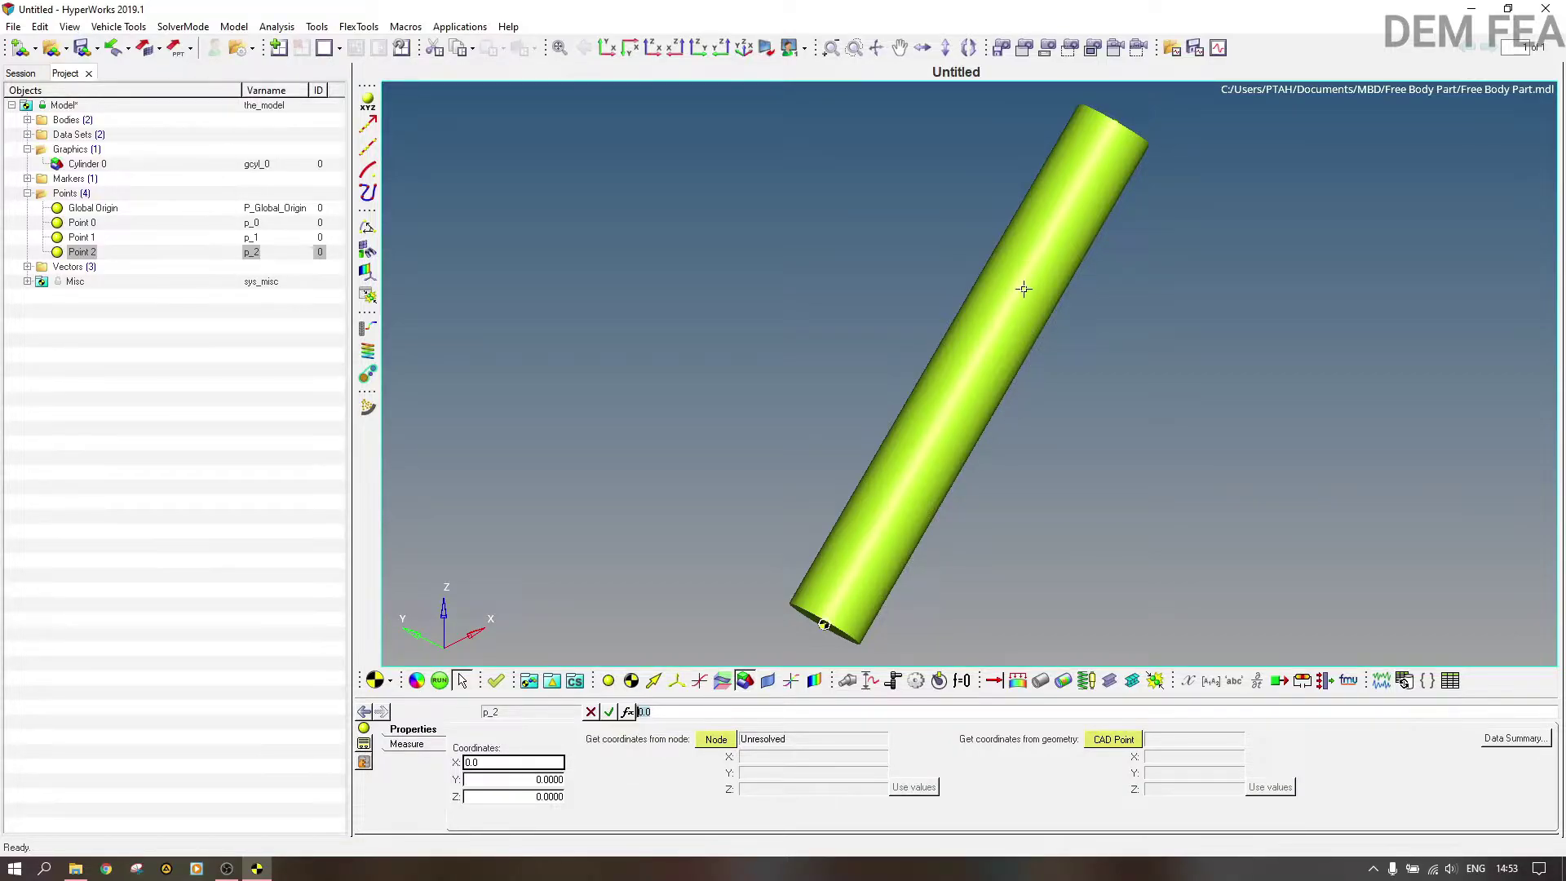
# Step: Try to set Point 2's X coordinate to an expression averaging p_0.x and p_1
pyautogui.doubleClick(654, 711)
pyautogui.press('BackSpace')
pyautogui.write('{p')
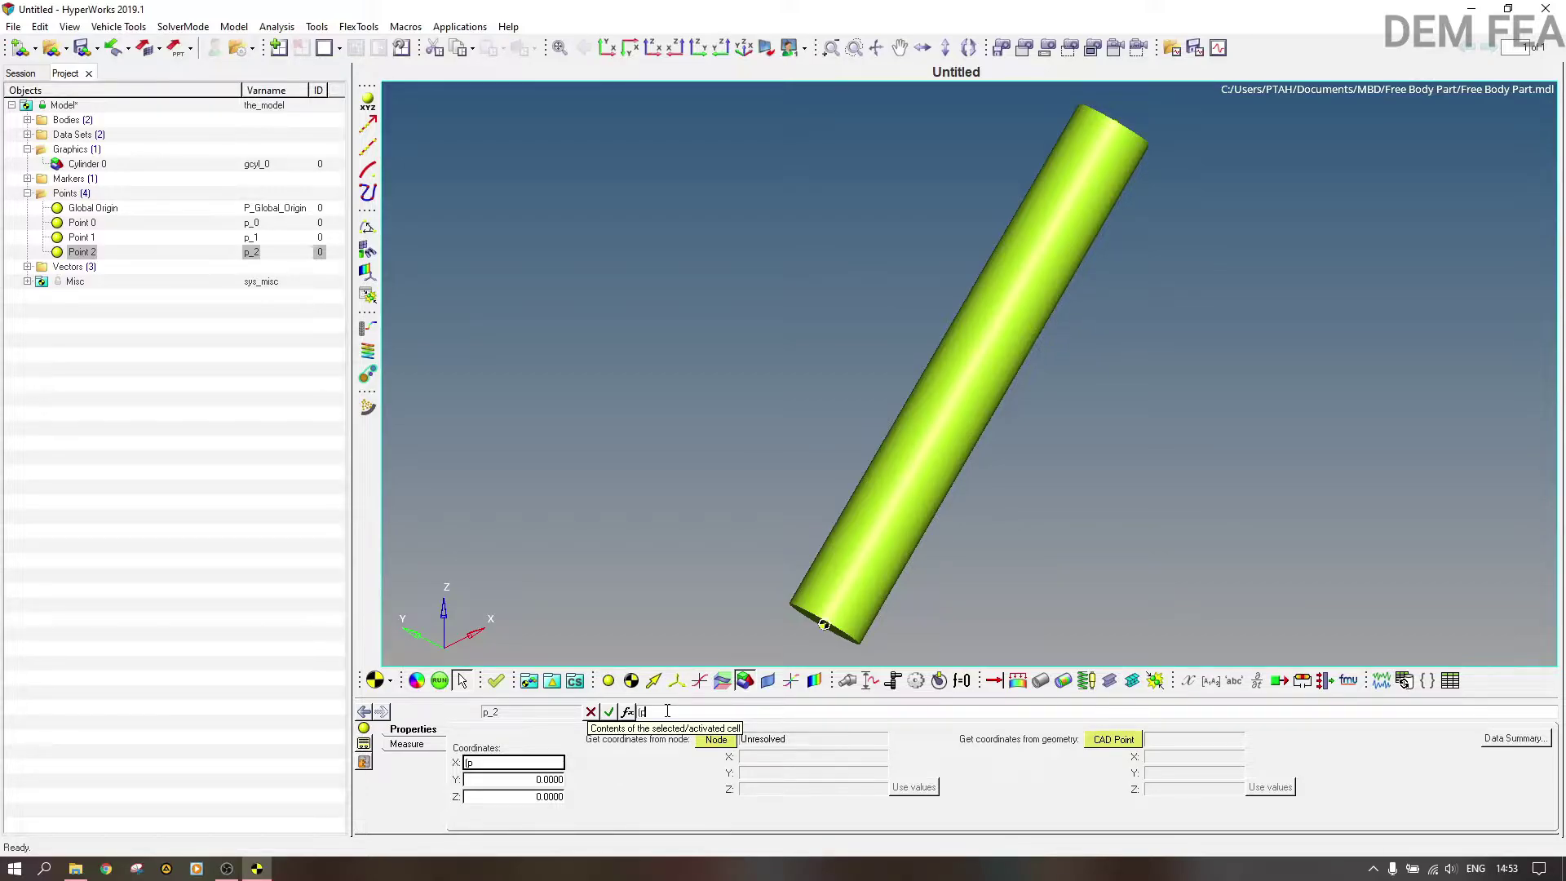
pyautogui.write('_0')
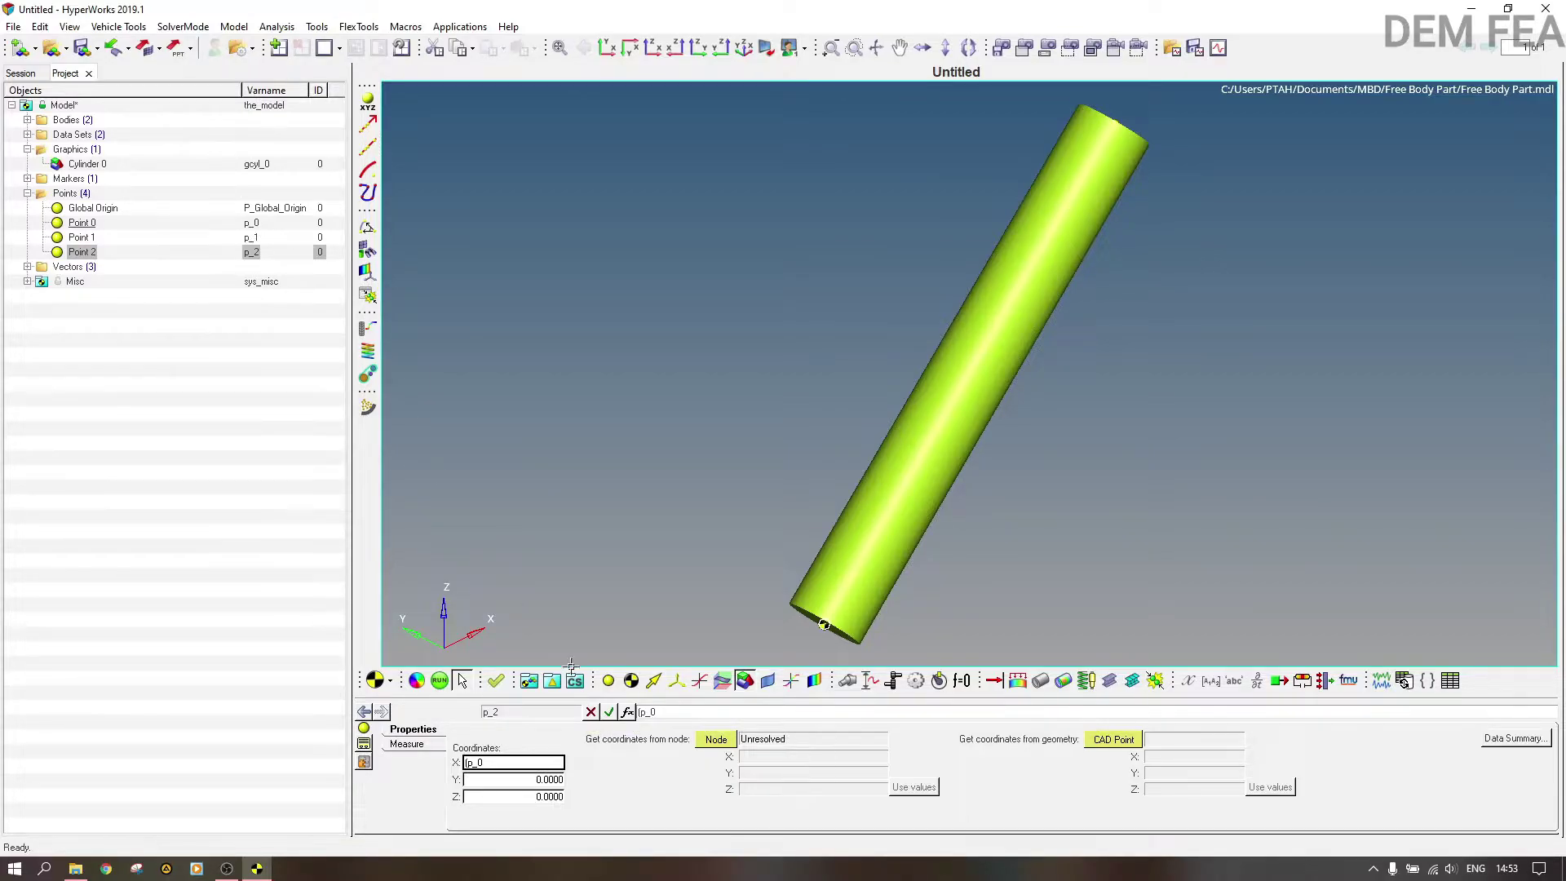
pyautogui.write('.x+')
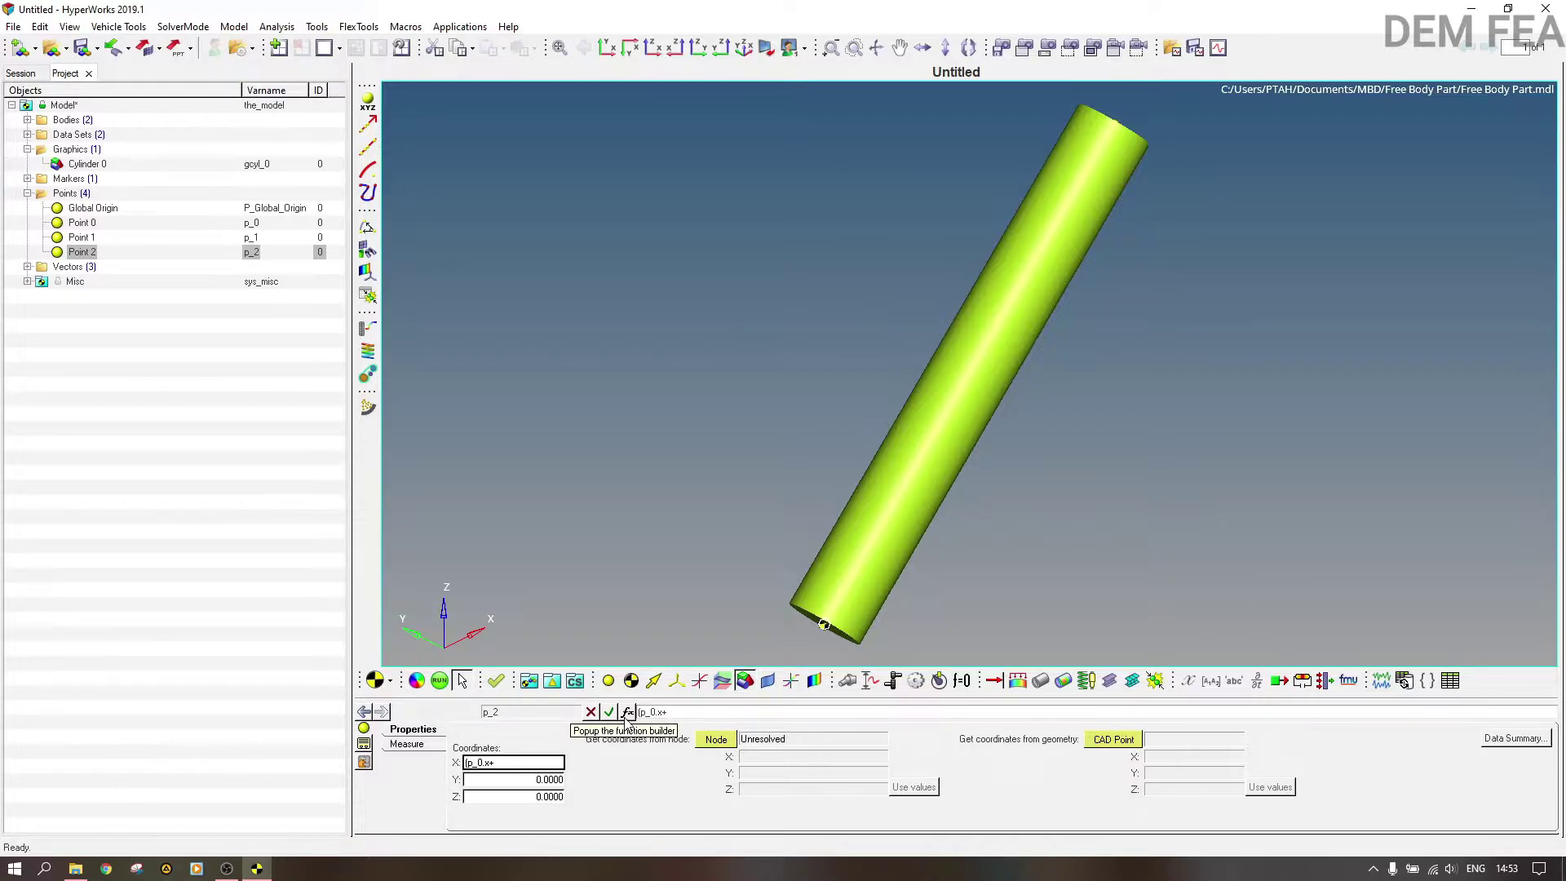
pyautogui.write('1')
pyautogui.write(')/')
pyautogui.press('Tab')
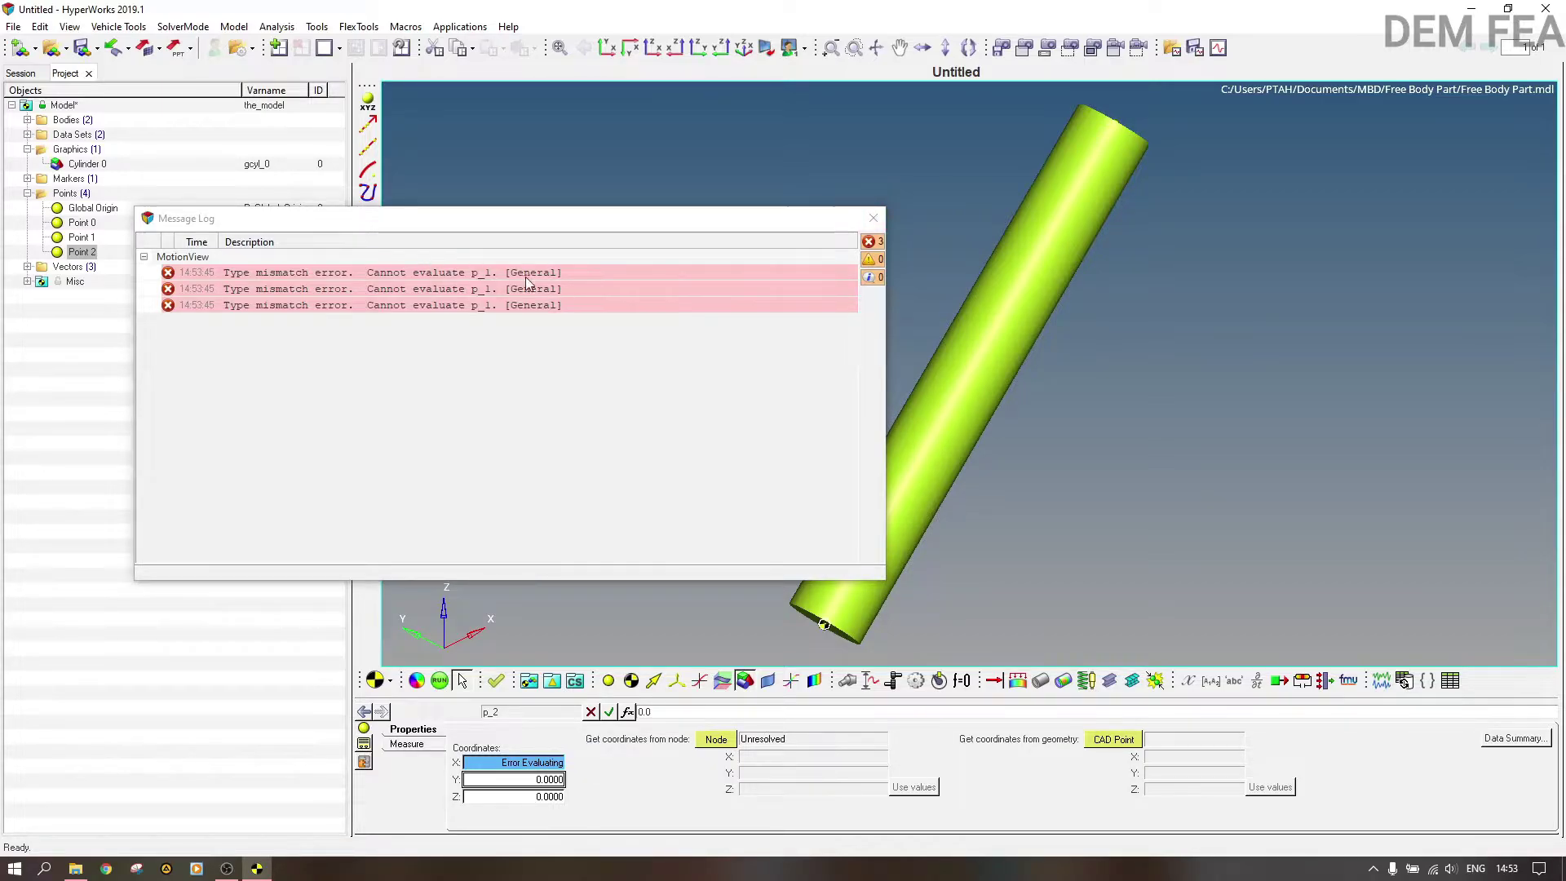
pyautogui.click(873, 218)
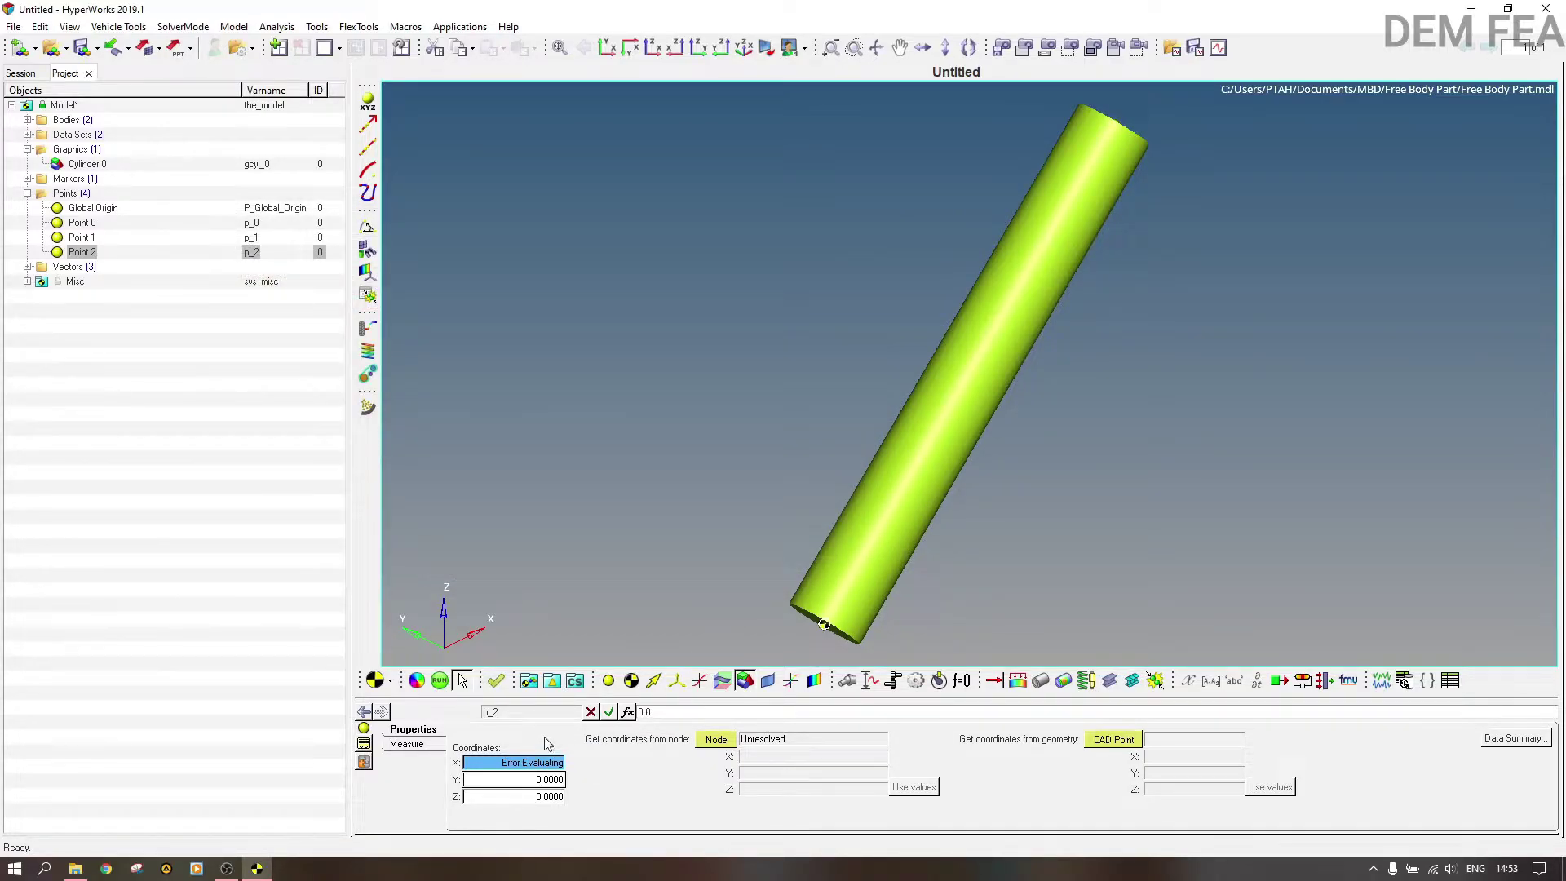
# Step: Correct Point 2's X coordinate expression to (p_0.x+p_1.x)/2
pyautogui.click(532, 762)
pyautogui.click(682, 713)
pyautogui.write('.x+p_1.x)/2')
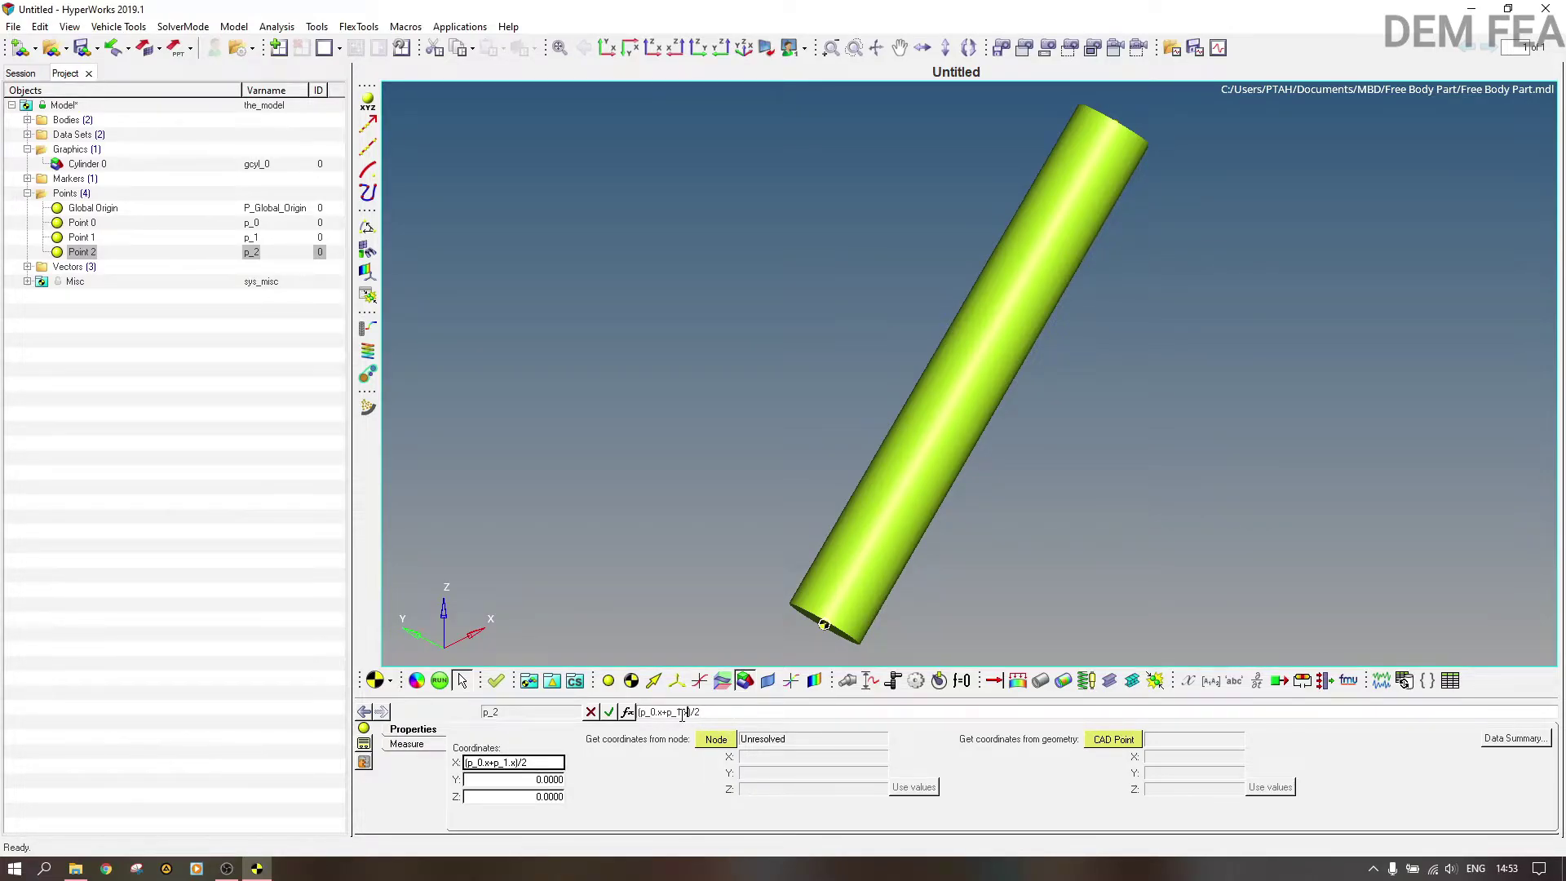
pyautogui.press('Return')
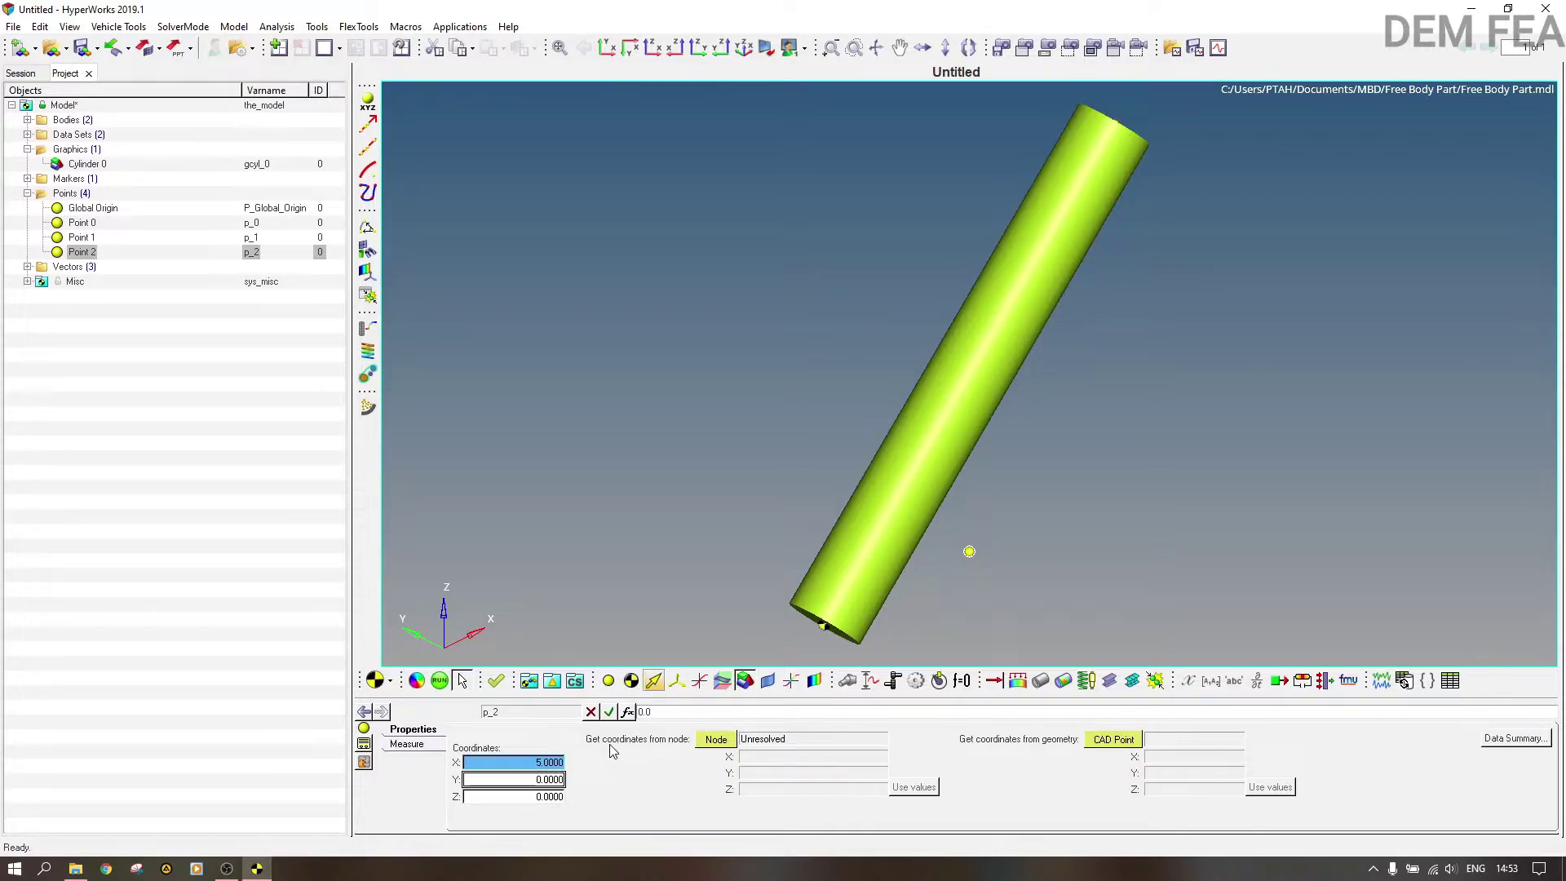
# Step: Set Point 2's Y coordinate to the expression (p_0.y+p_1.y)/2
pyautogui.click(660, 715)
pyautogui.press('BackSpace')
pyautogui.press('BackSpace')
pyautogui.press('BackSpace')
pyautogui.write('(p_0.y+p')
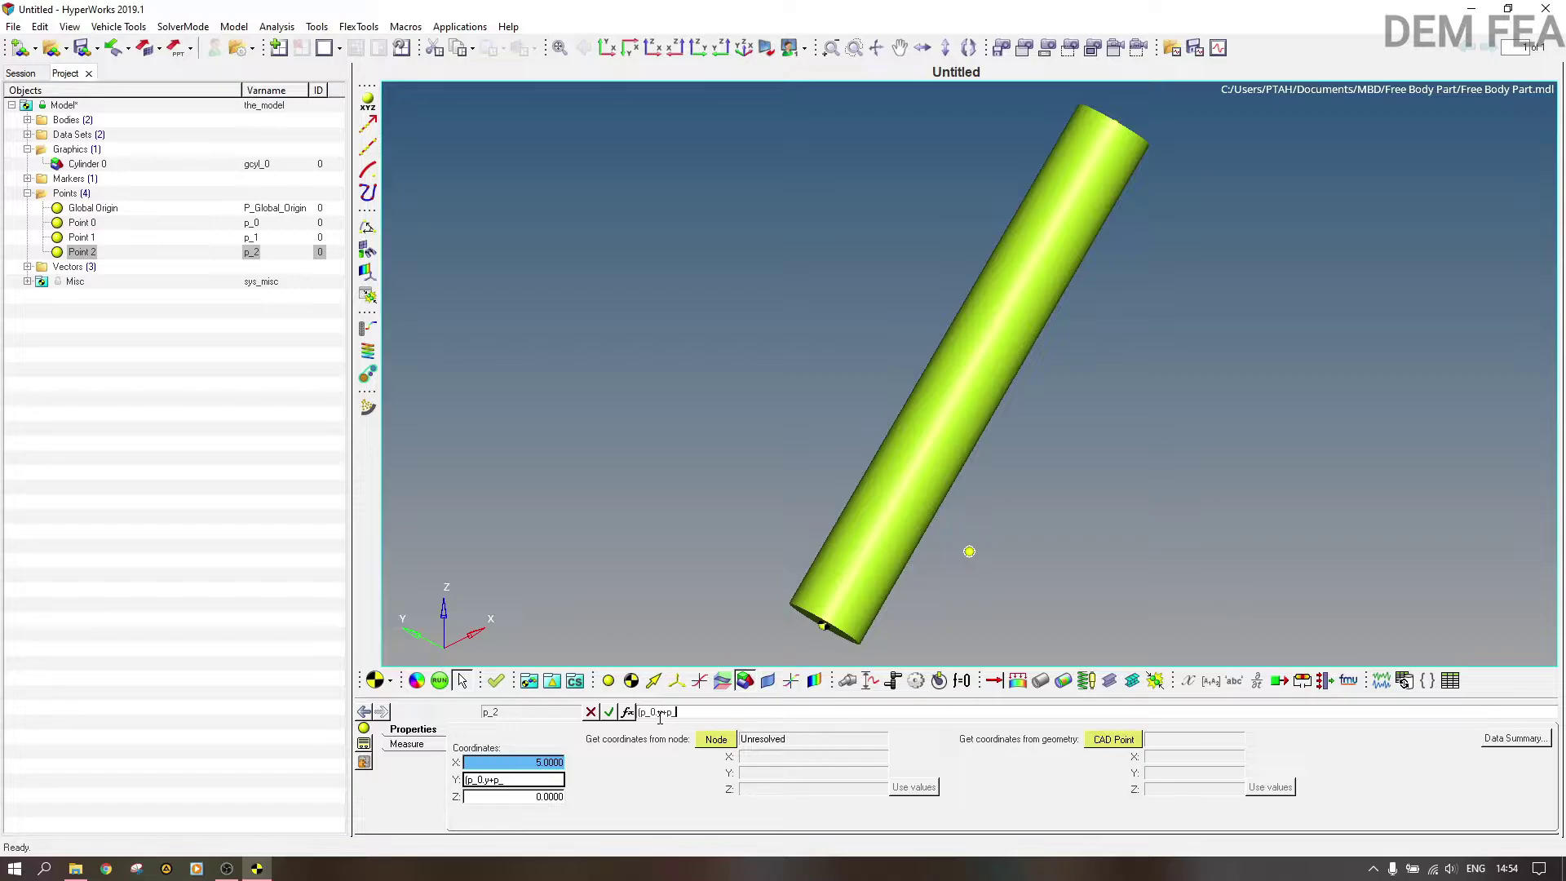
pyautogui.write('_1\\')
pyautogui.write('y')
pyautogui.write(')/2')
pyautogui.press('Tab')
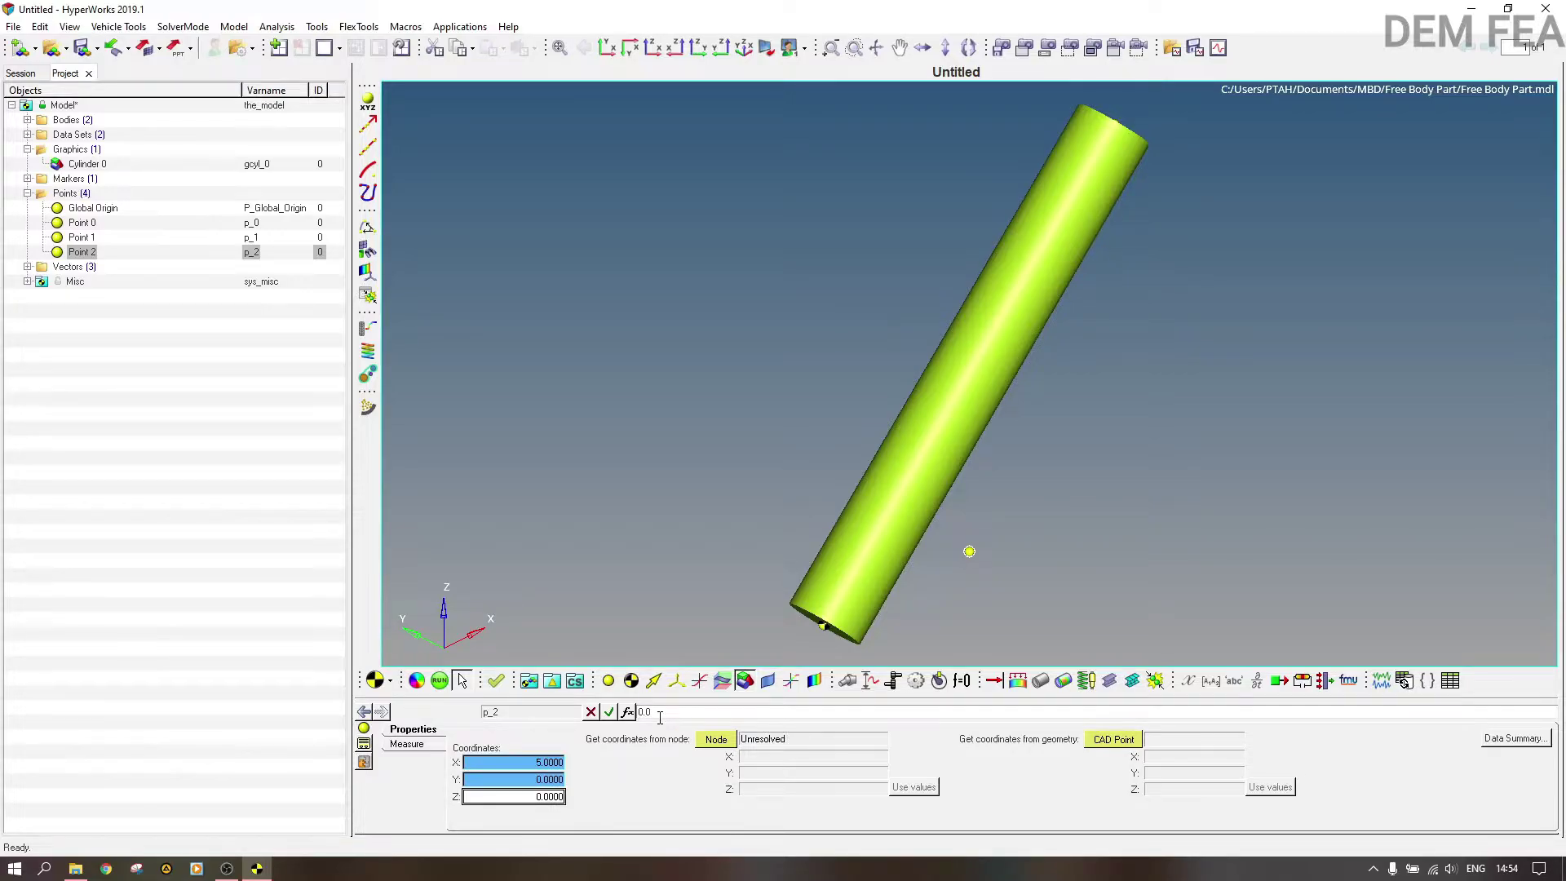
# Step: Set Point 2's Z coordinate to an expression giving the midpoint between Point 0 and Point 1
pyautogui.click(659, 717)
pyautogui.press('BackSpace')
pyautogui.press('BackSpace')
pyautogui.press('BackSpace')
pyautogui.write('(p_0')
pyautogui.write(')/2')
pyautogui.press('Return')
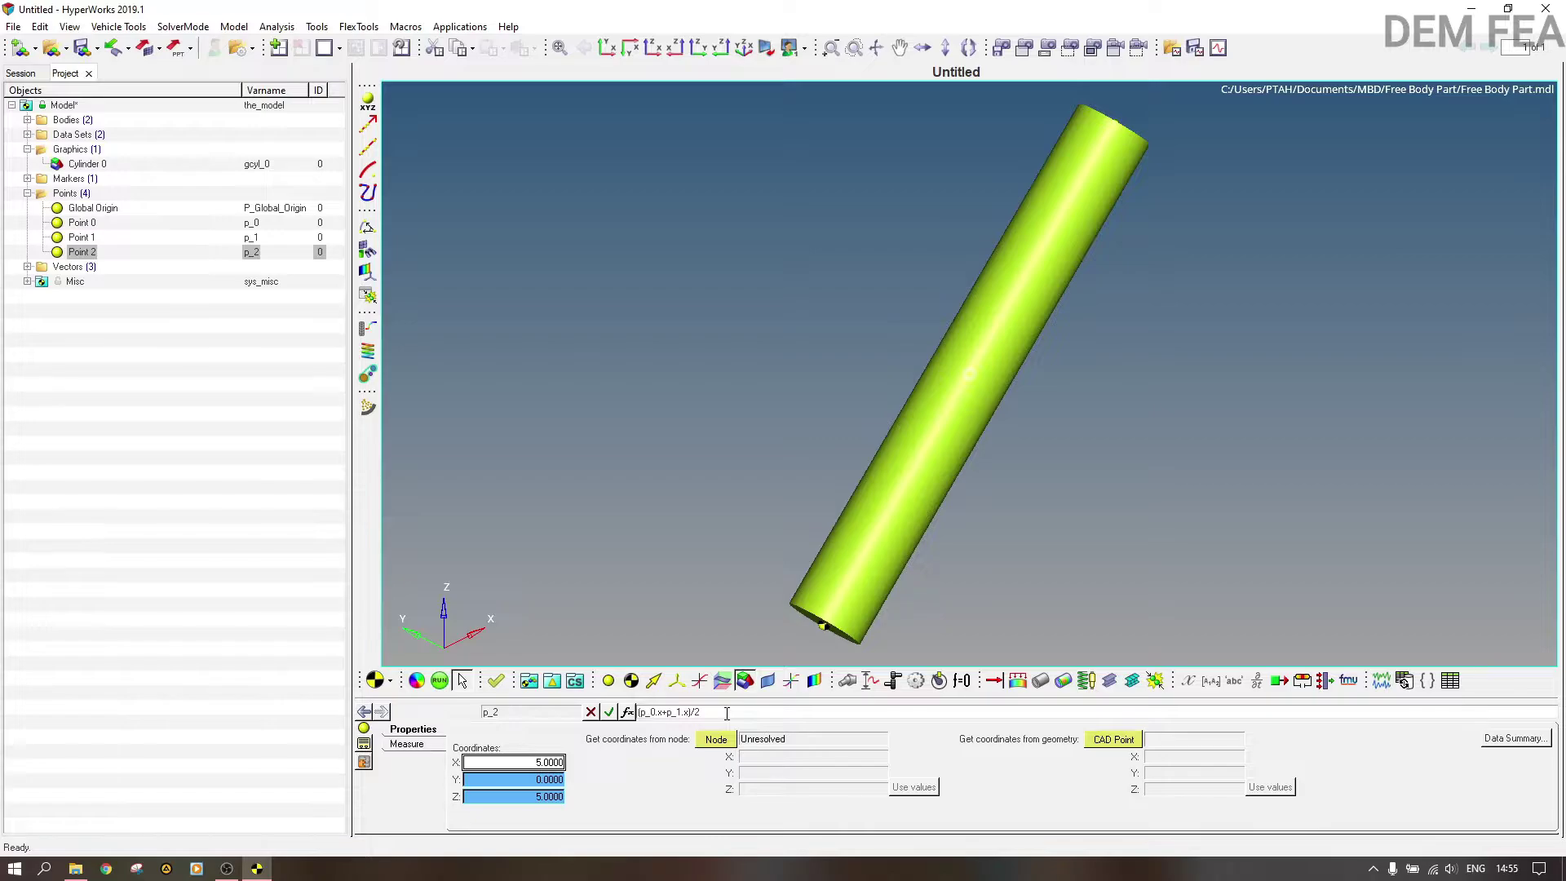
# Step: Start saving the session and choose the folder Creating points and graphic primitives
pyautogui.hotkey('ctrl', 's')
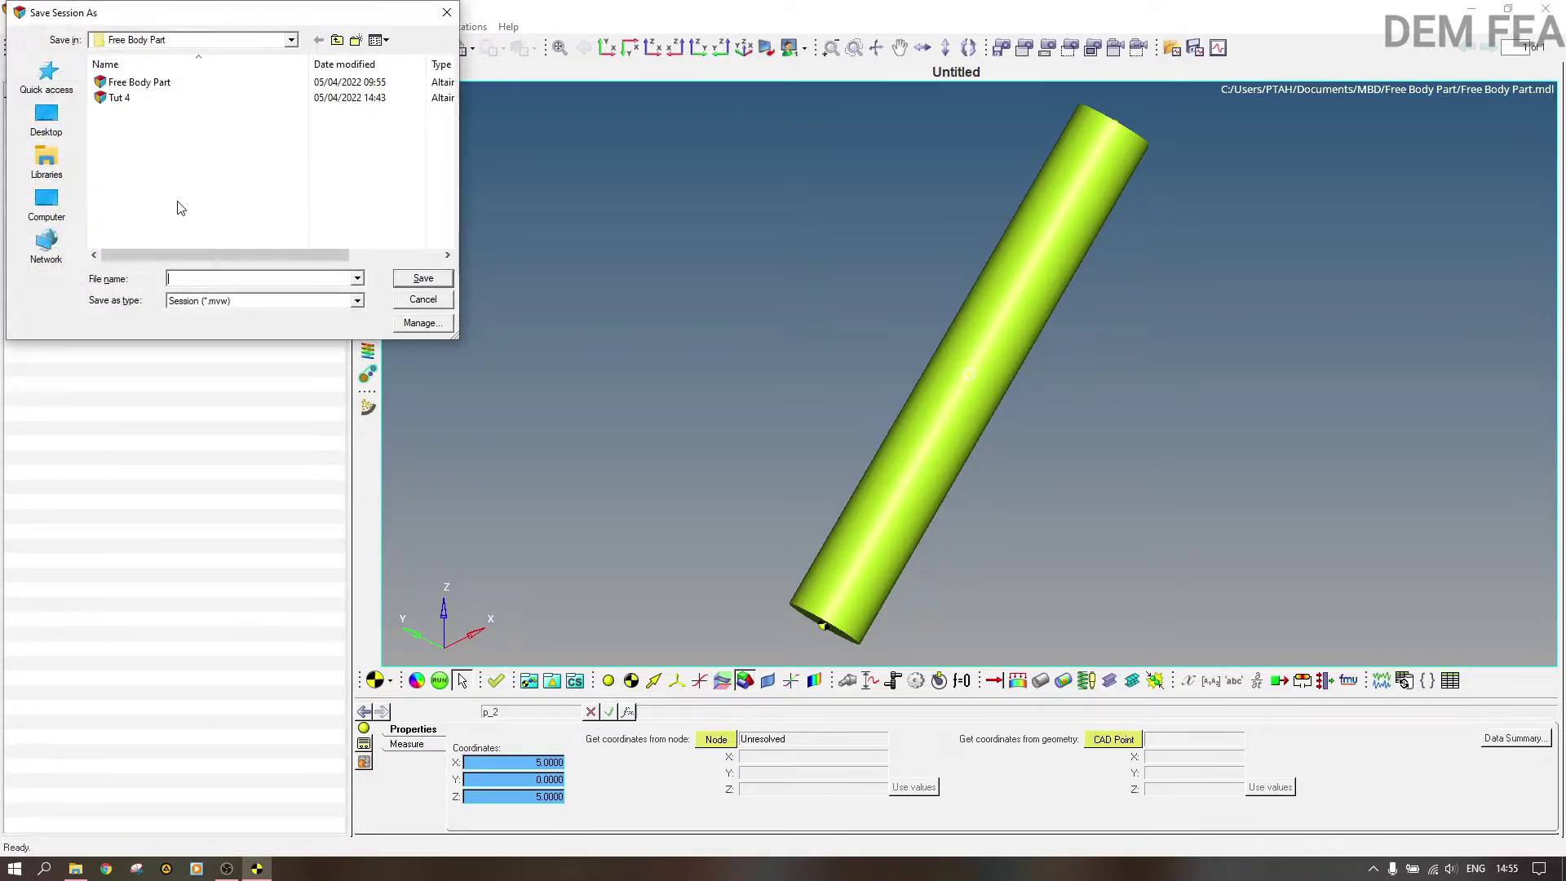
pyautogui.click(341, 41)
pyautogui.click(285, 99)
pyautogui.doubleClick(285, 104)
pyautogui.click(271, 277)
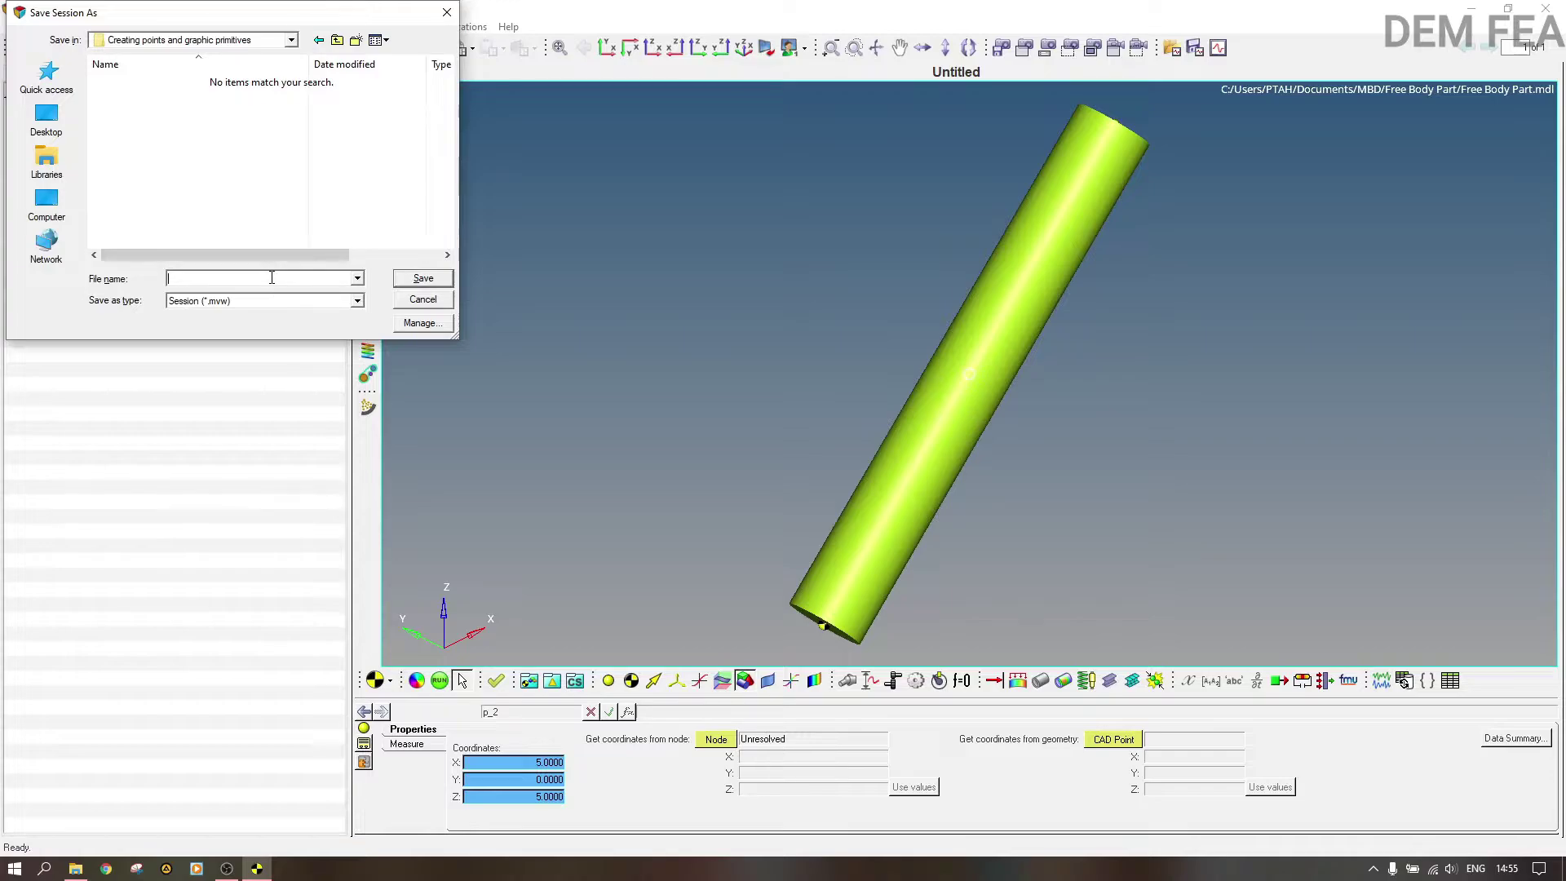
pyautogui.write('Creating Cylinder and')
pyautogui.press('BackSpace')
pyautogui.press('BackSpace')
pyautogui.press('BackSpace')
pyautogui.press('BackSpace')
pyautogui.press('BackSpace')
pyautogui.press('BackSpace')
pyautogui.press('BackSpace')
pyautogui.press('BackSpace')
pyautogui.press('BackSpace')
pyautogui.press('BackSpace')
pyautogui.press('BackSpace')
pyautogui.press('BackSpace')
pyautogui.press('BackSpace')
pyautogui.press('BackSpace')
pyautogui.press('BackSpace')
pyautogui.press('BackSpace')
pyautogui.press('BackSpace')
pyautogui.press('BackSpace')
pyautogui.press('BackSpace')
pyautogui.press('BackSpace')
pyautogui.press('BackSpace')
# Step: Name the session file Cylinder and save it
pyautogui.write('Cylinder')
pyautogui.click(424, 281)
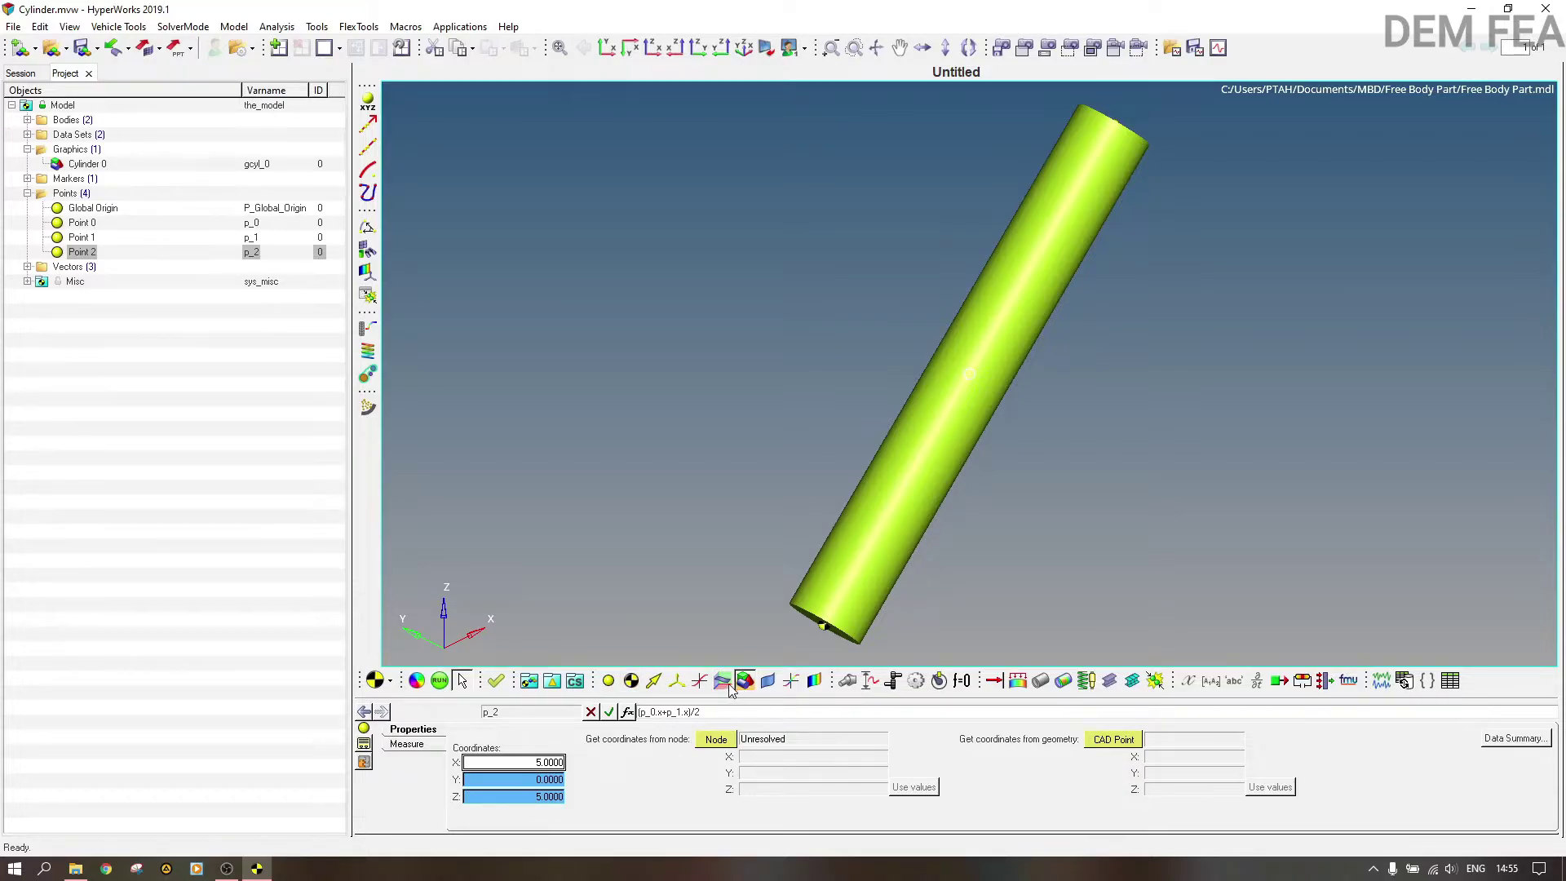
# Step: Make the Cylinder 0 graphic transparent through the model's graphic display attributes
pyautogui.click(417, 682)
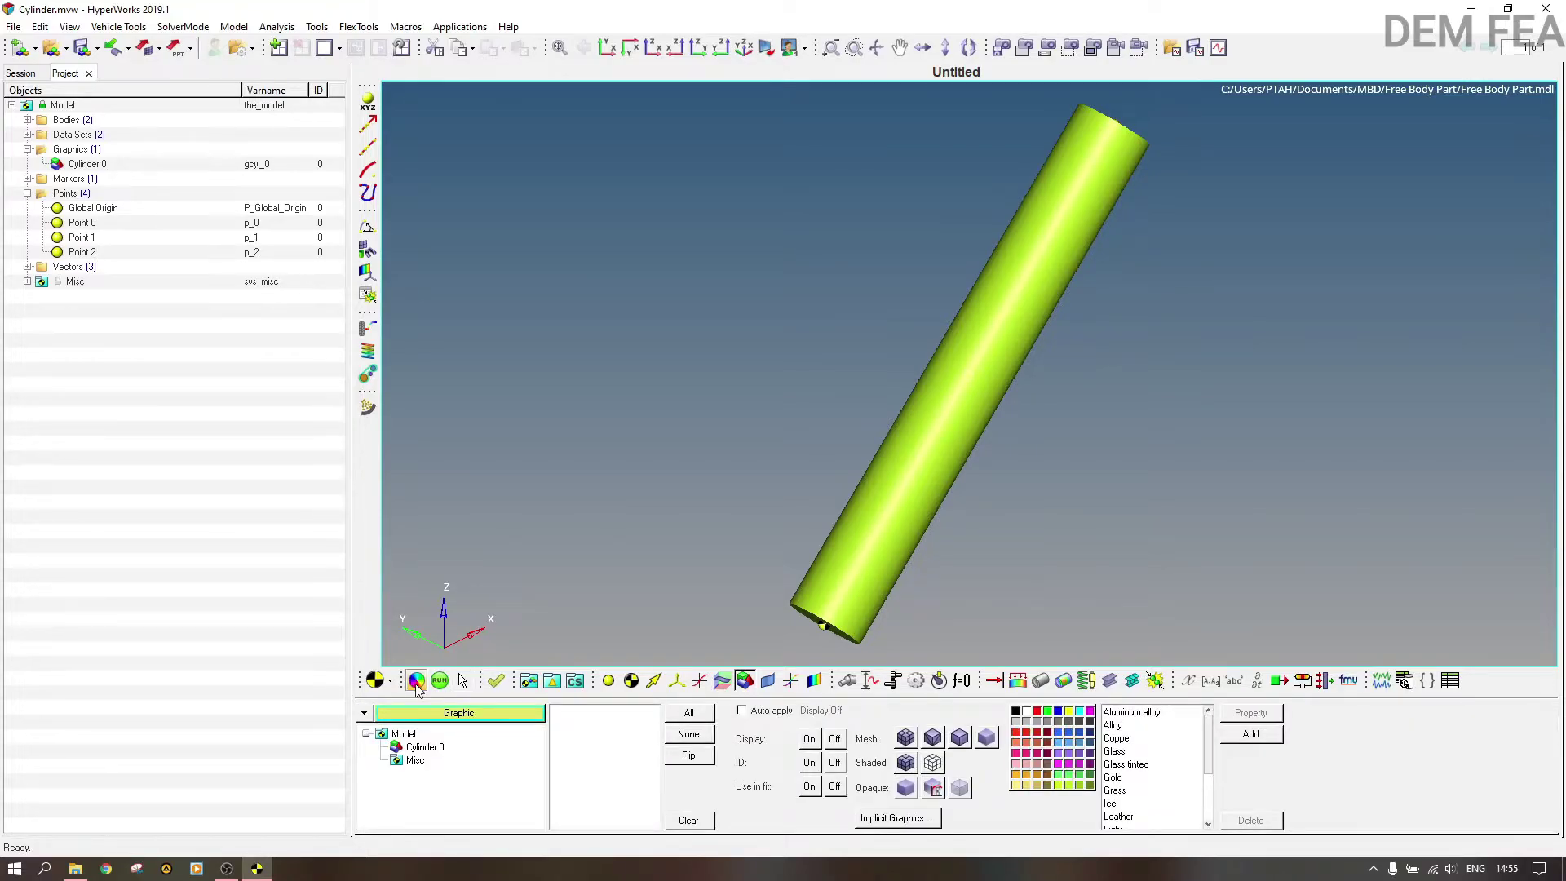
pyautogui.click(425, 748)
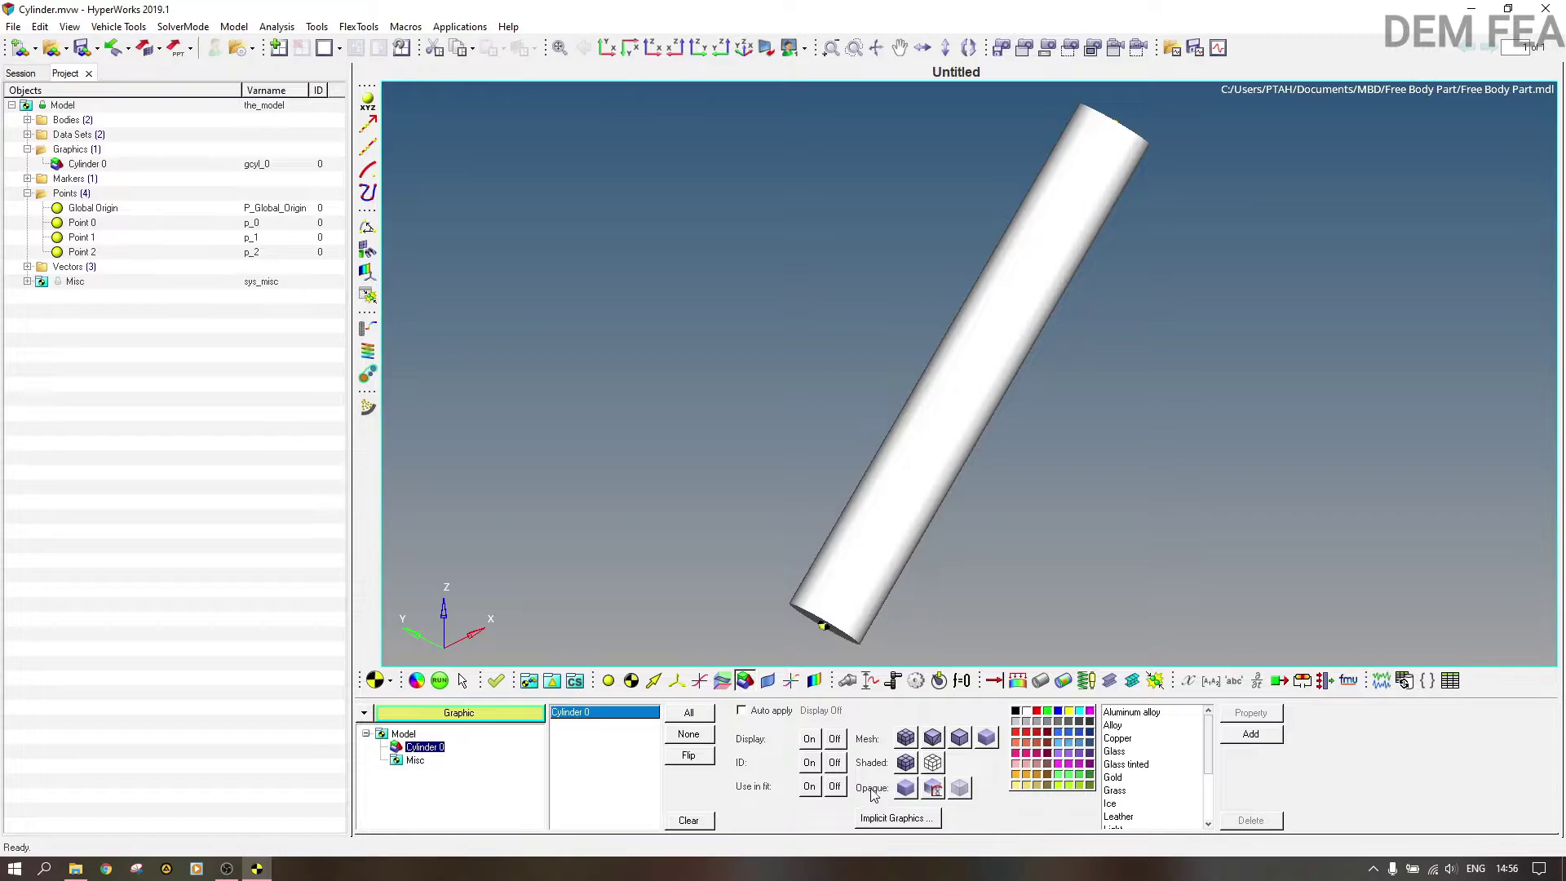
pyautogui.click(958, 790)
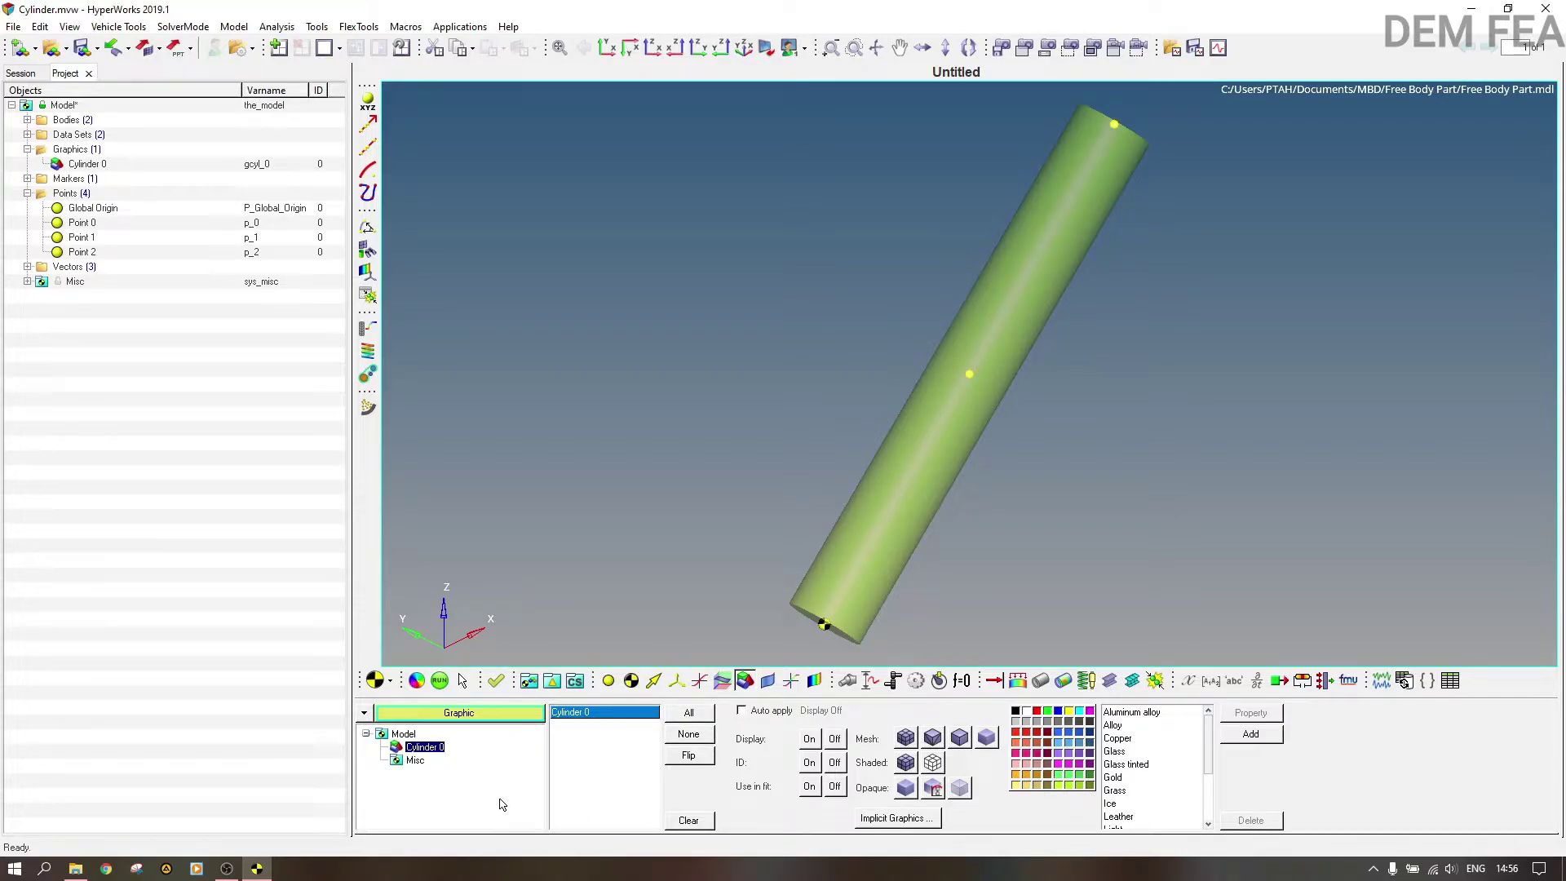
pyautogui.rightClick(633, 687)
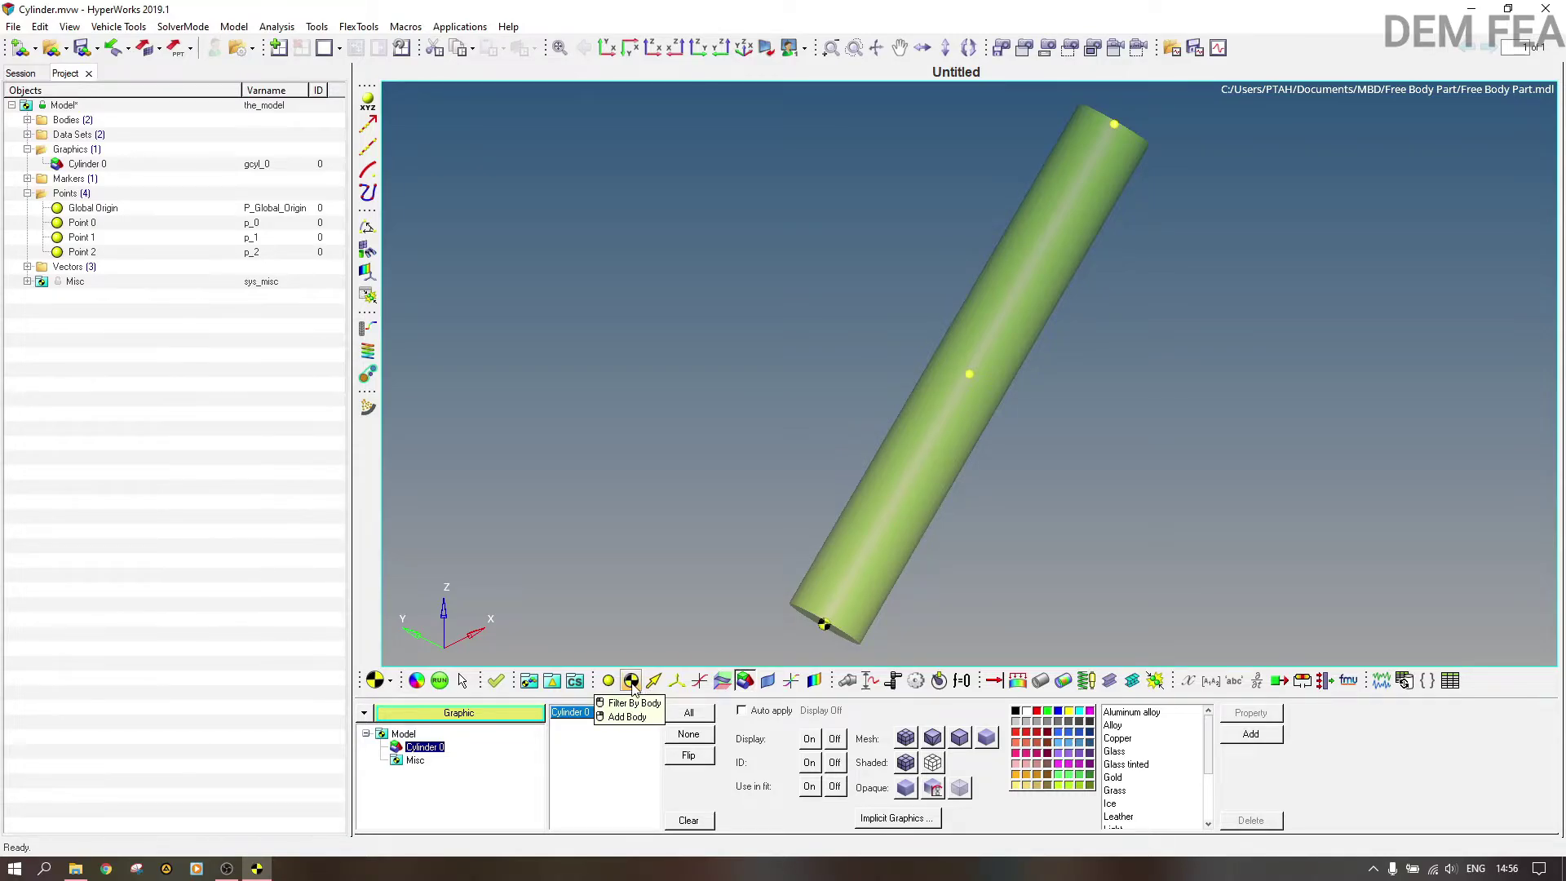
pyautogui.rightClick(633, 688)
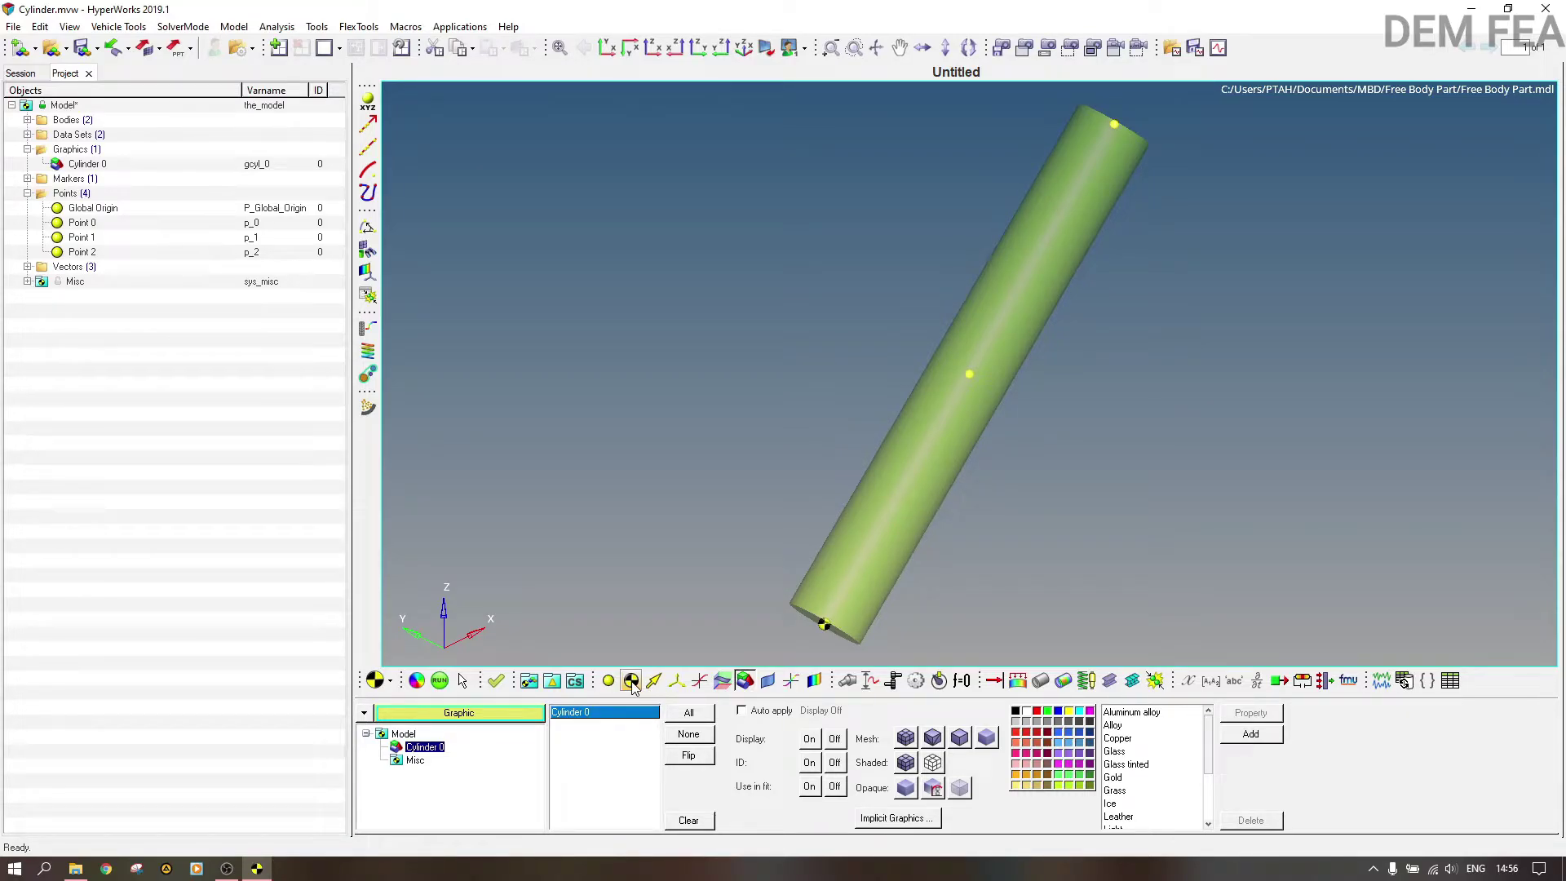
pyautogui.rightClick(635, 687)
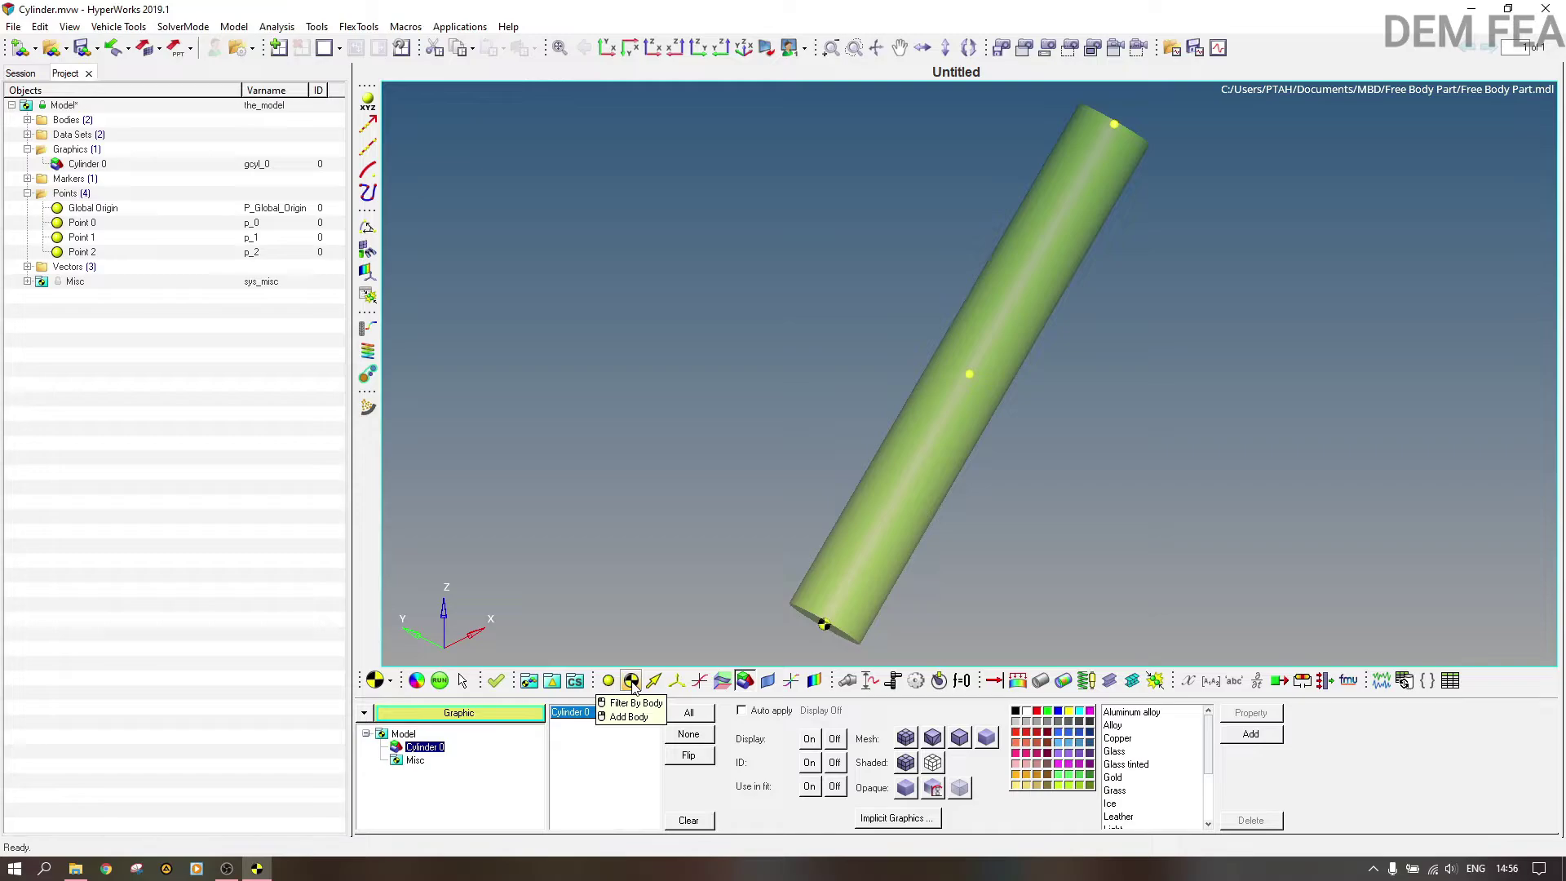
# Step: Make the Free Body Part body take its mass and inertia properties from its associated graphic, and check its center of mass coordinates
pyautogui.click(636, 702)
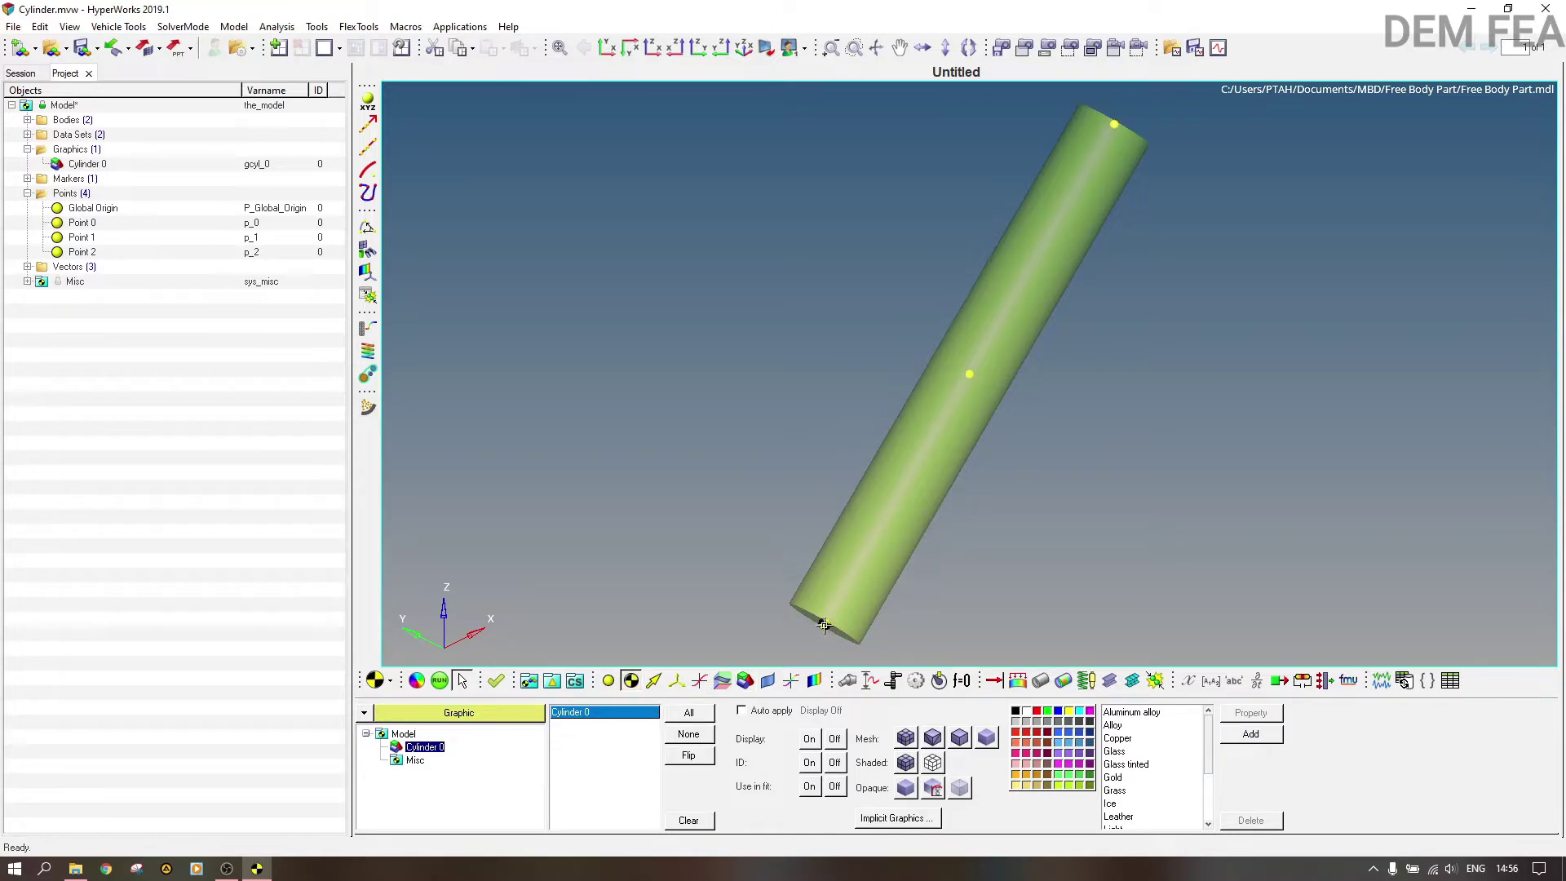
pyautogui.click(919, 481)
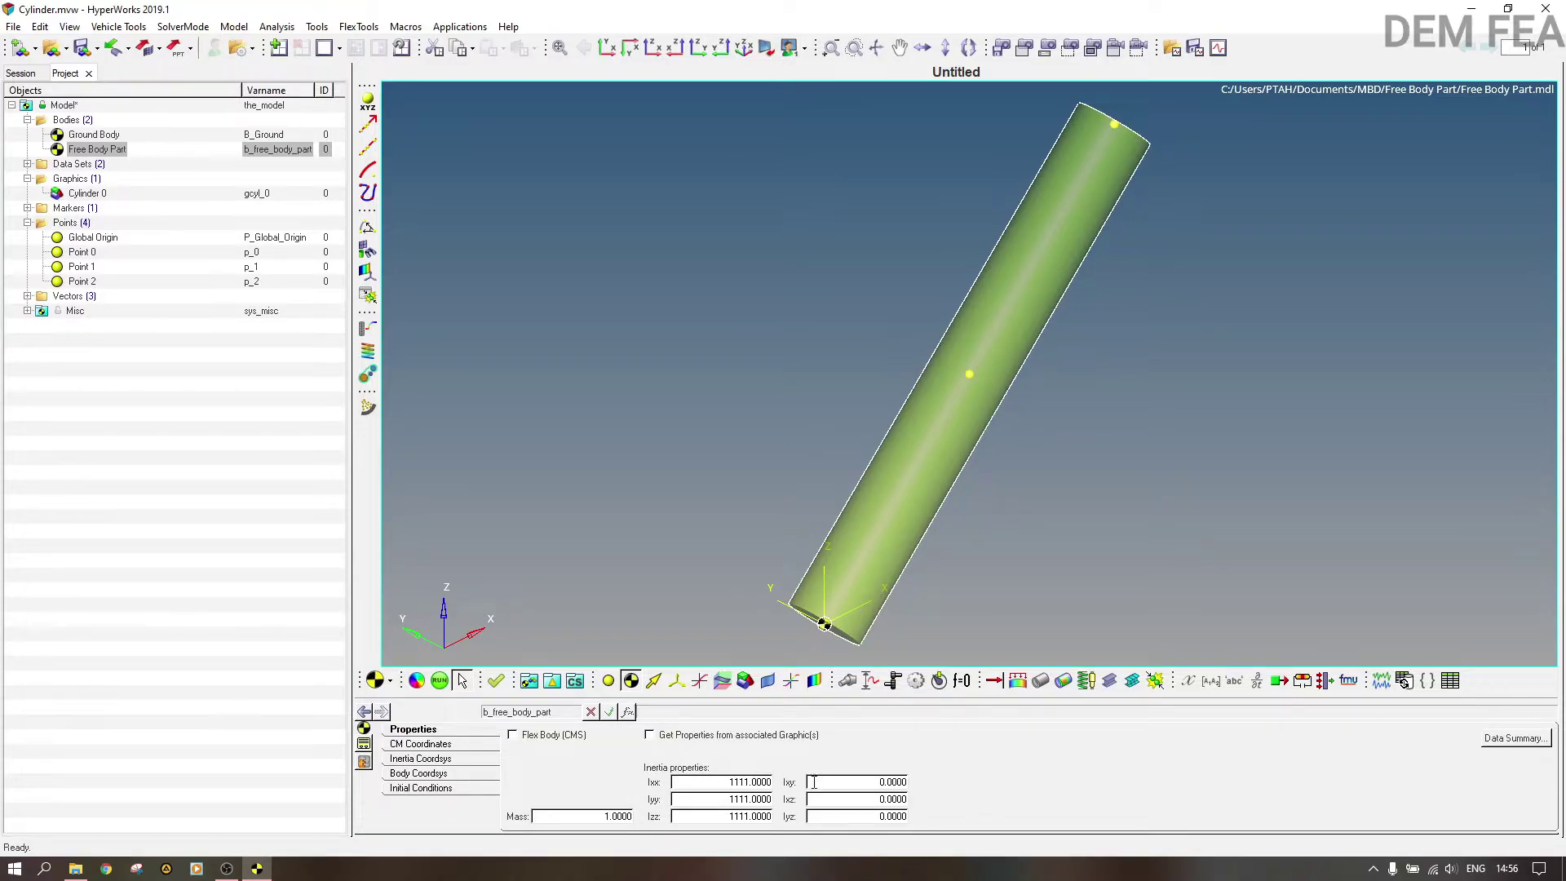
pyautogui.click(670, 738)
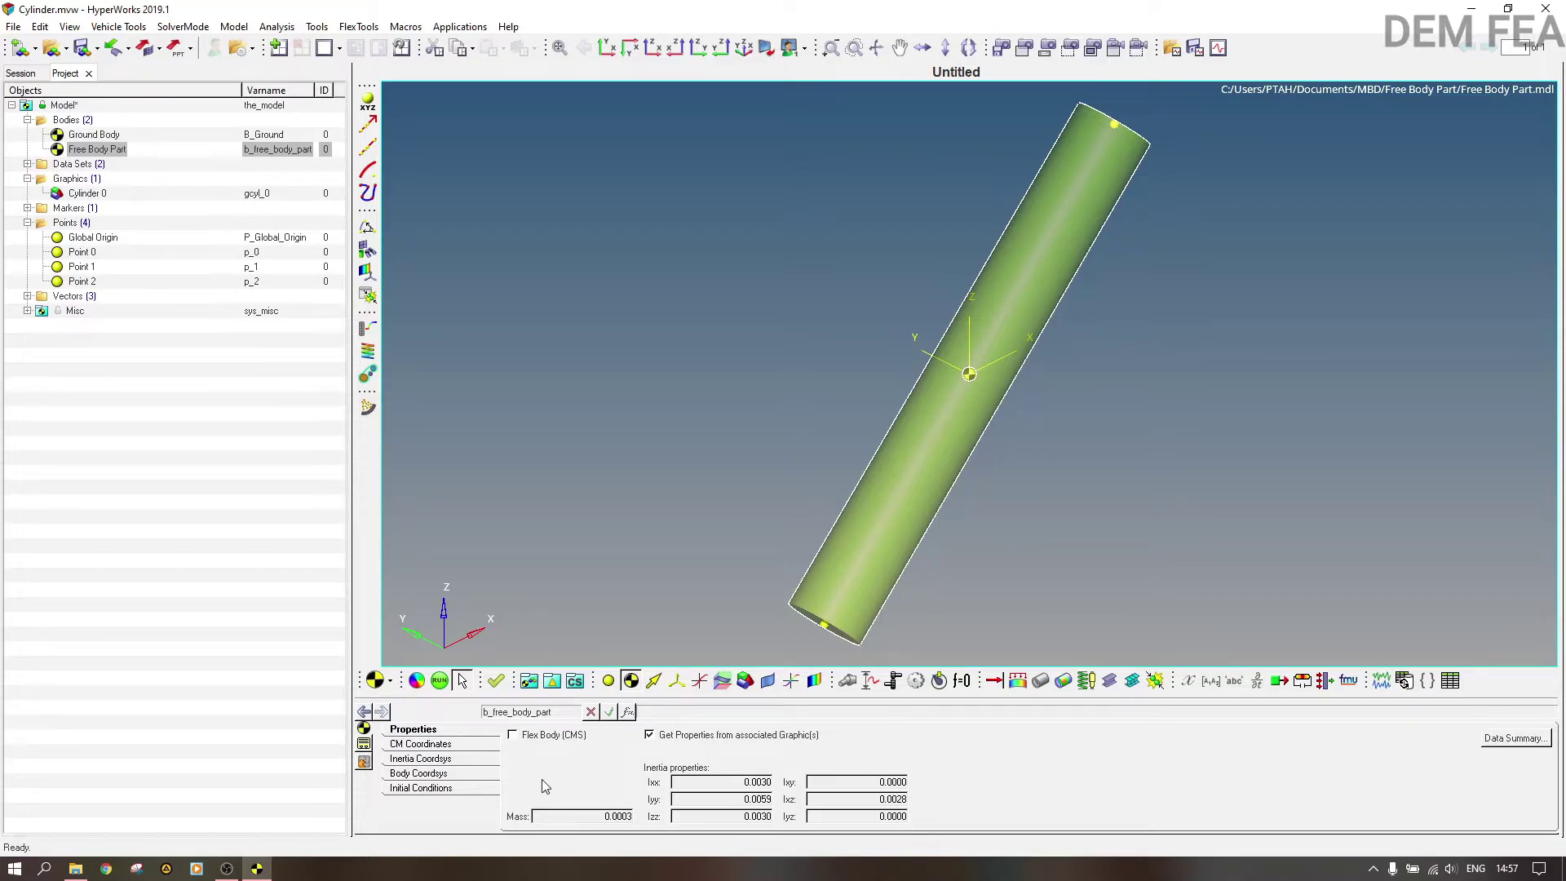
pyautogui.click(434, 745)
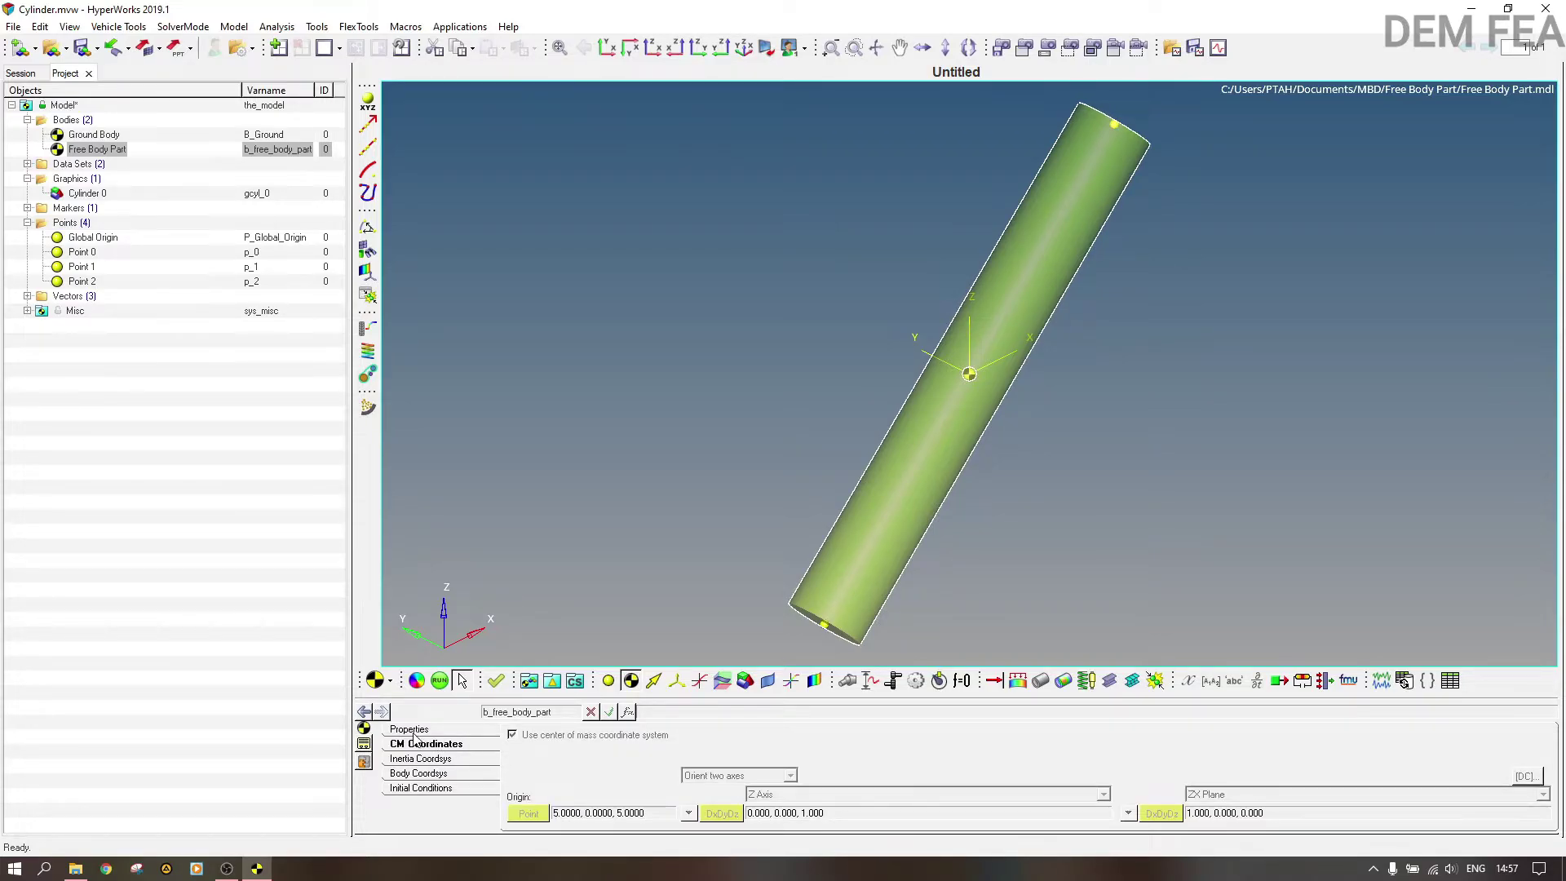
pyautogui.click(415, 733)
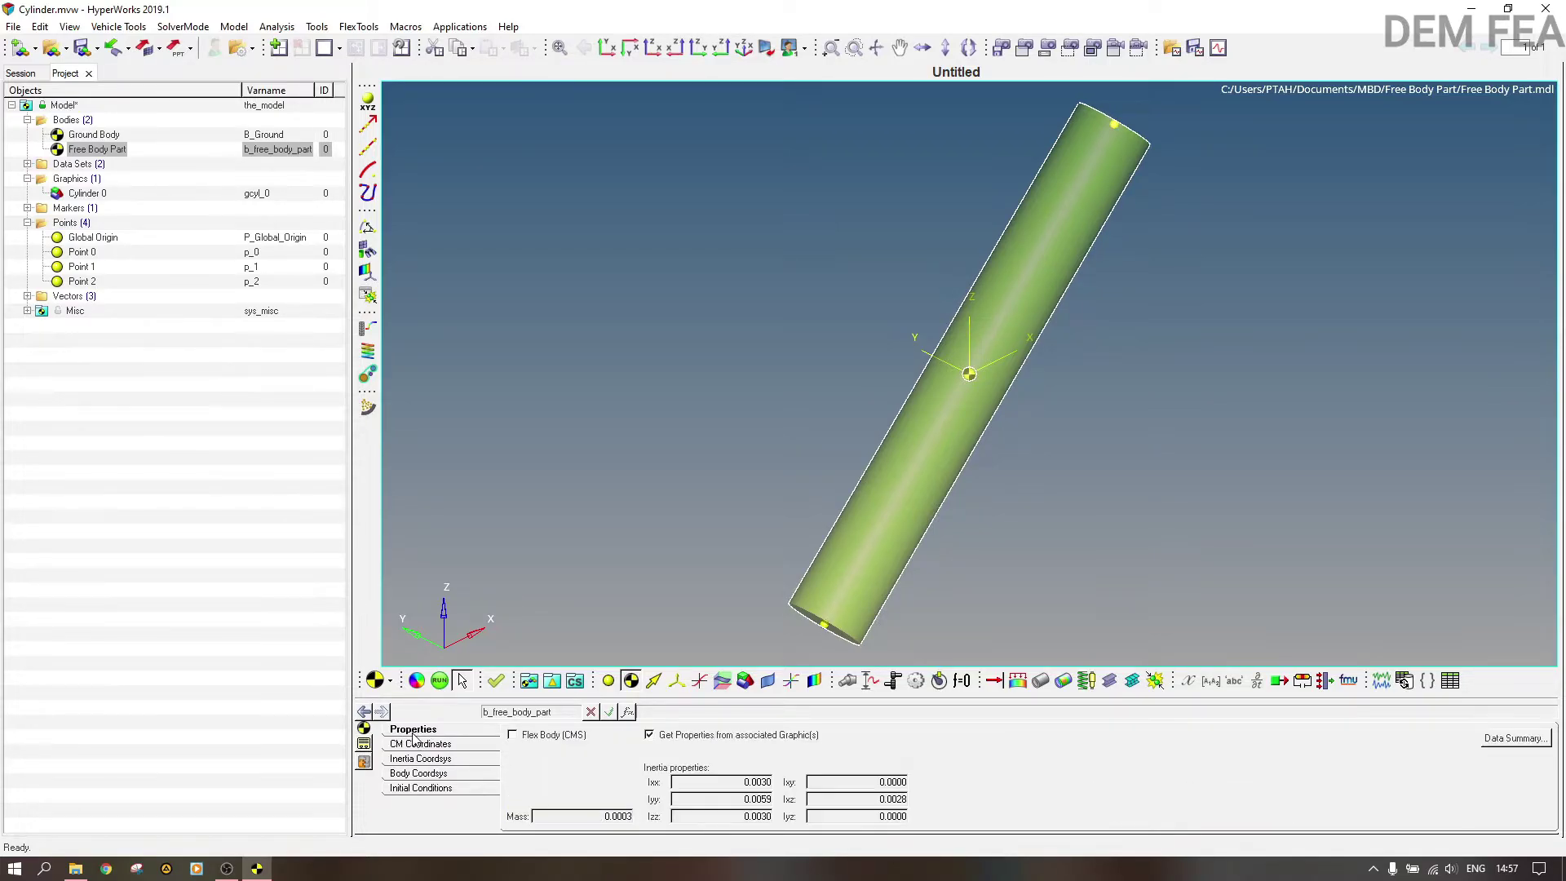
# Step: Bring up the simulation run settings and save the model as Cylinder in the Creating points and graphic primitives folder
pyautogui.click(439, 680)
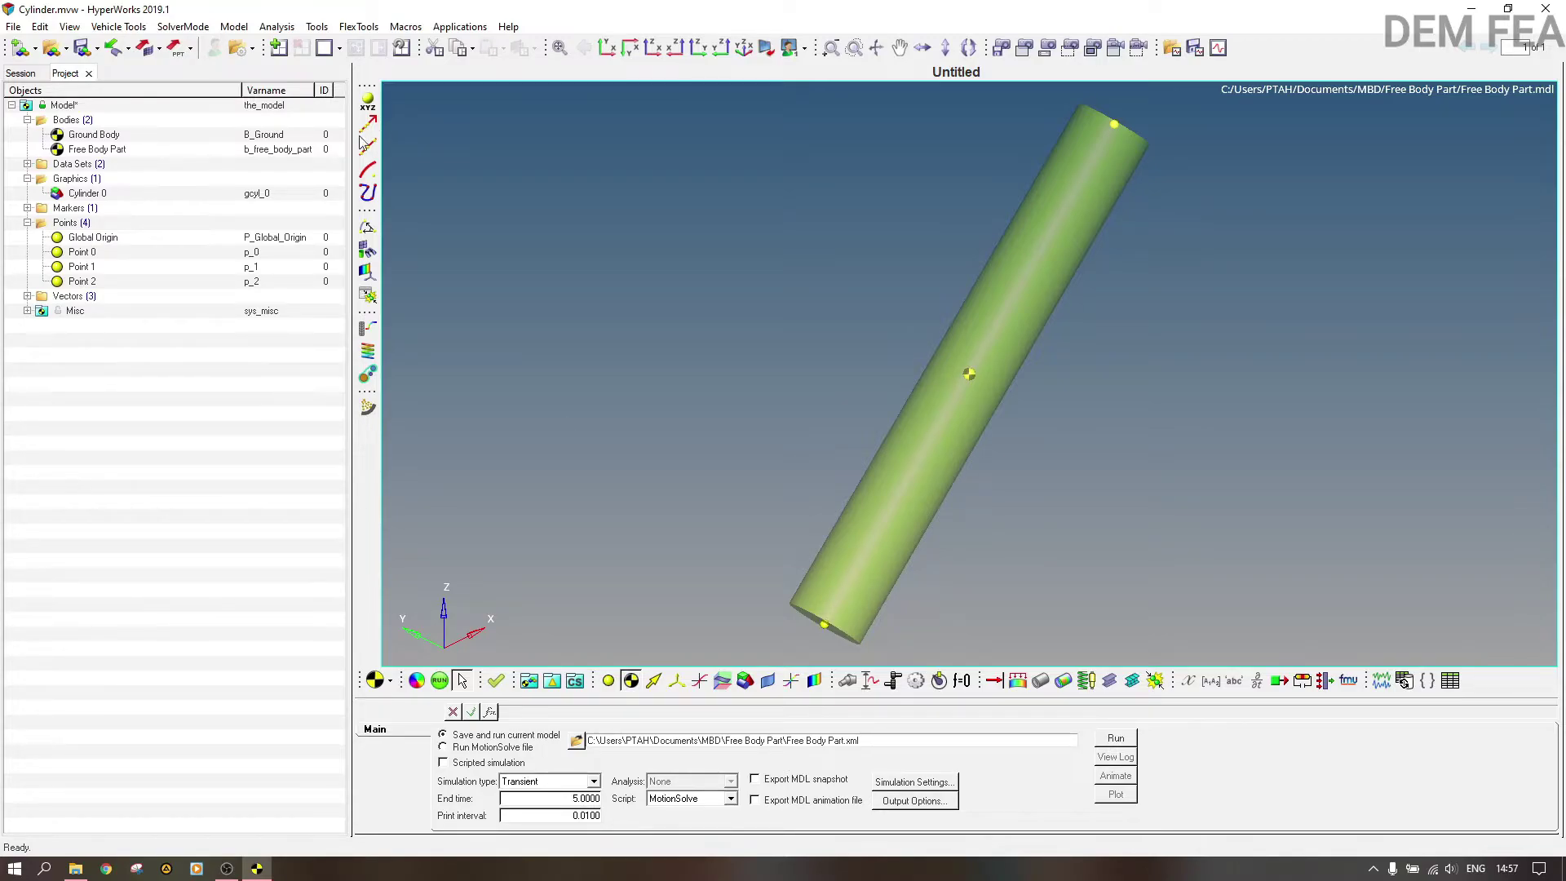
pyautogui.click(16, 25)
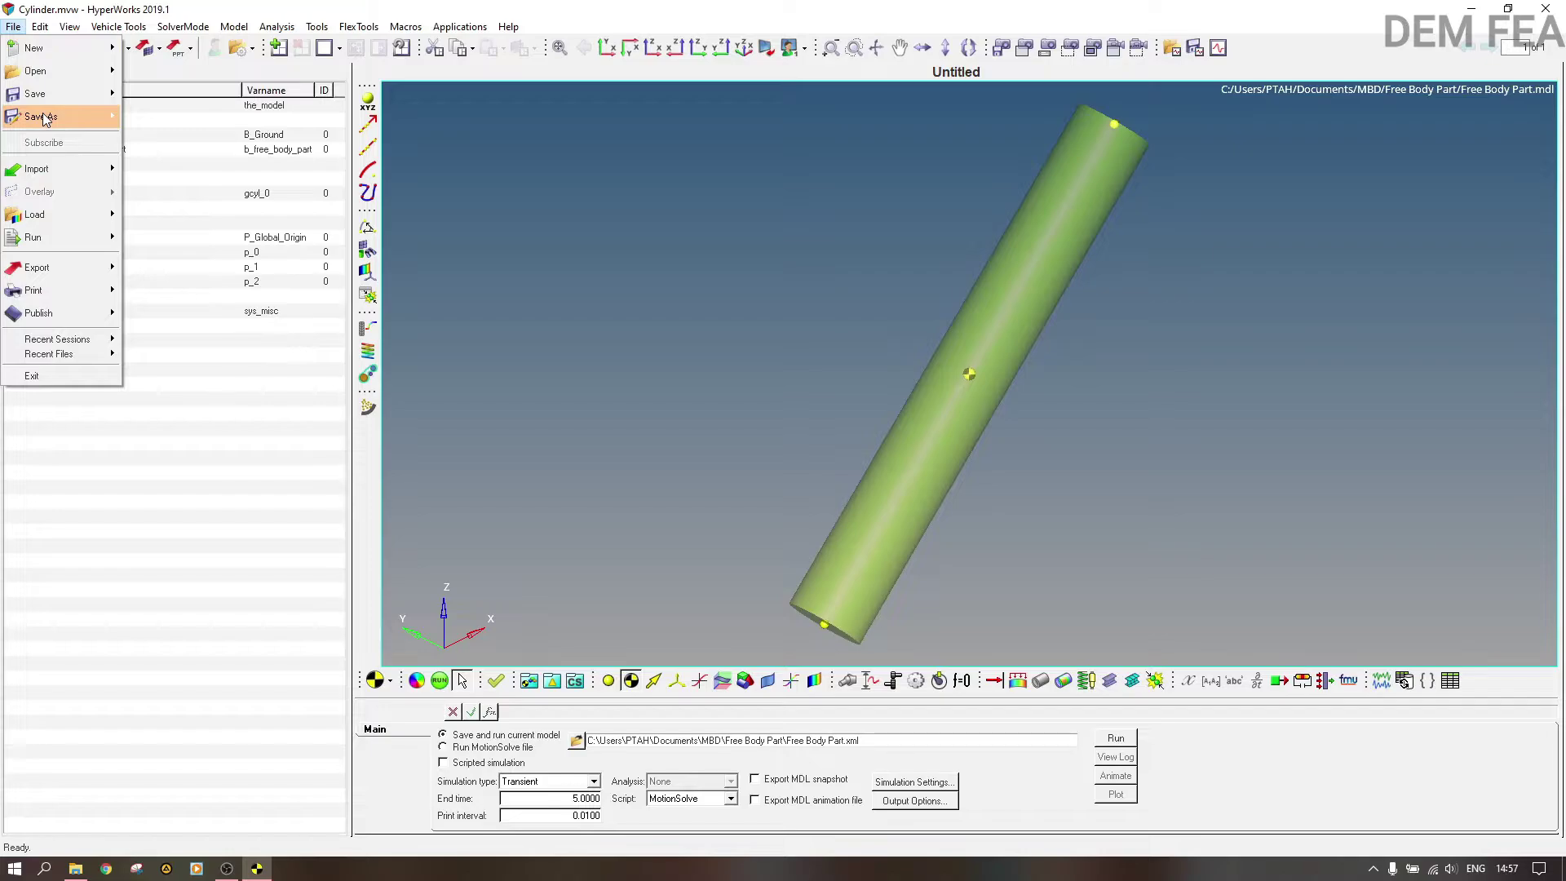
pyautogui.moveTo(85, 119)
pyautogui.click(164, 163)
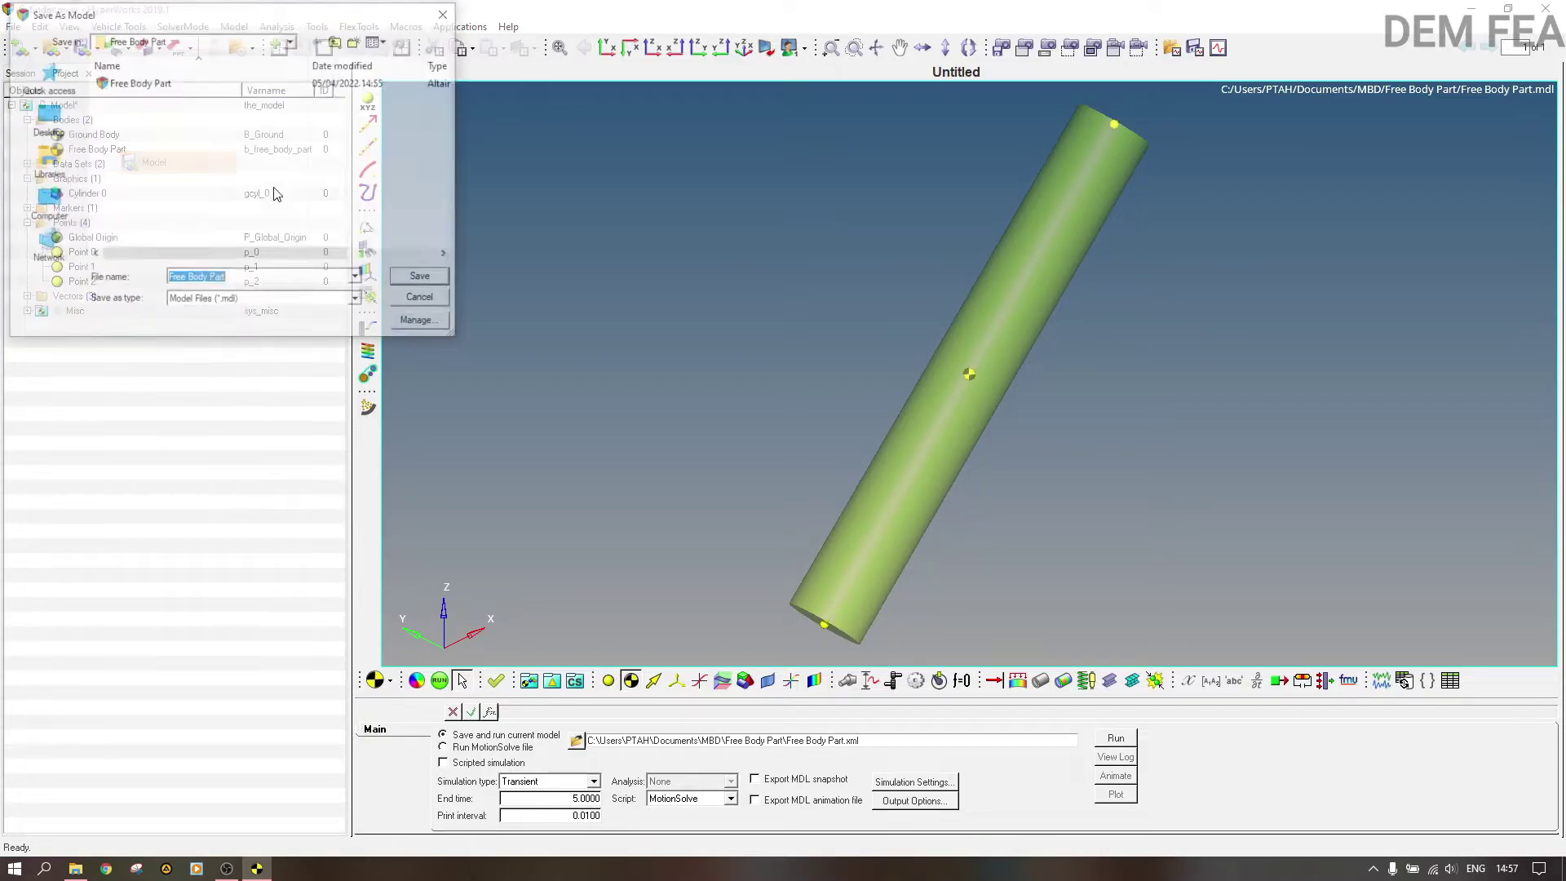
pyautogui.click(336, 41)
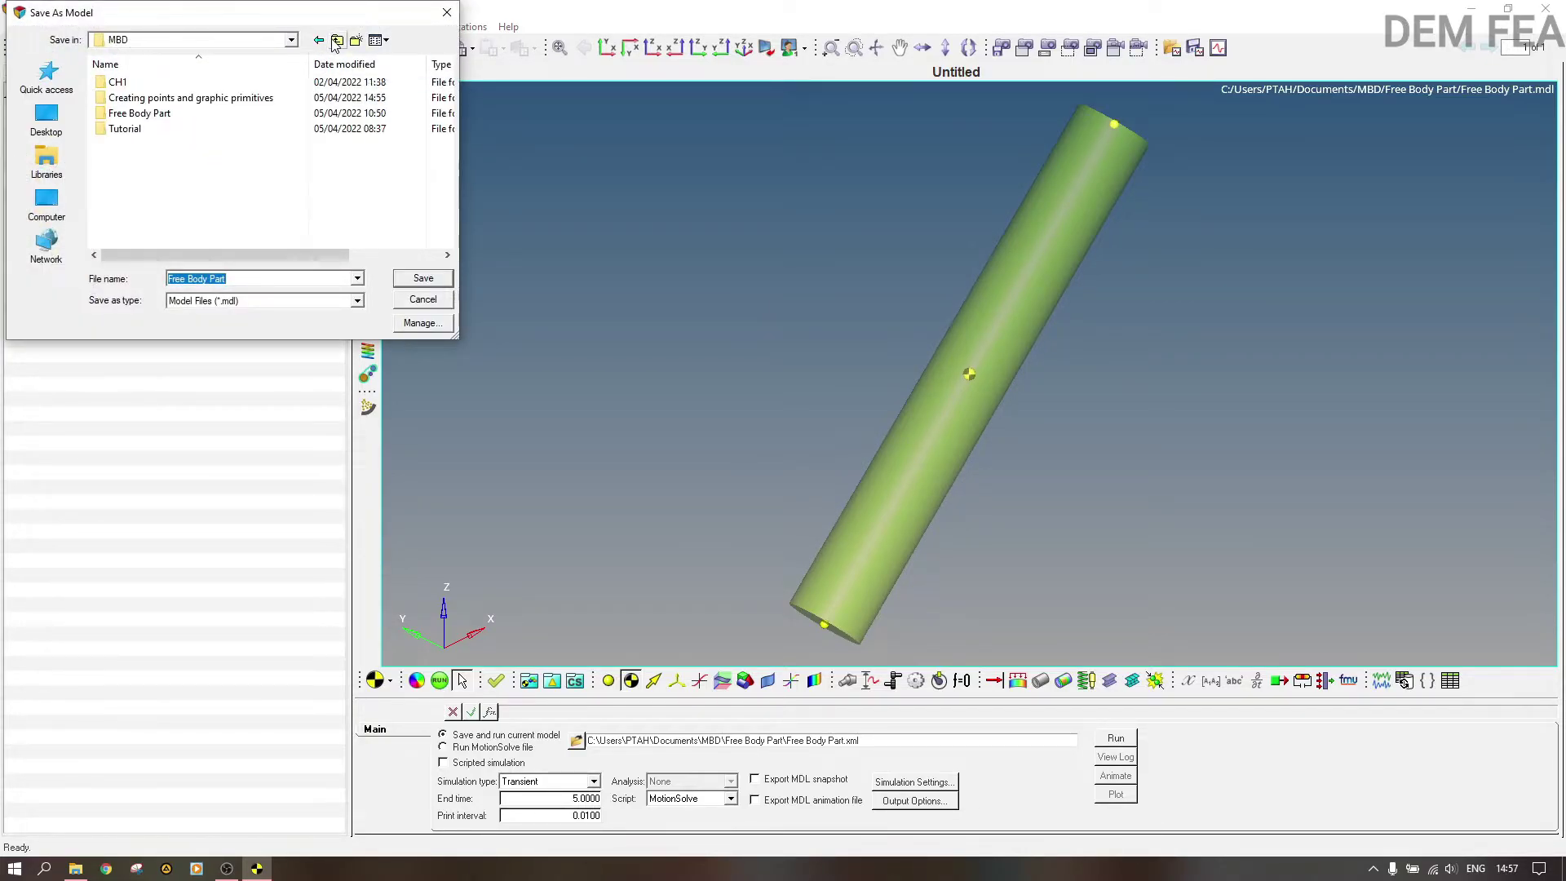
pyautogui.doubleClick(296, 96)
pyautogui.tripleClick(212, 278)
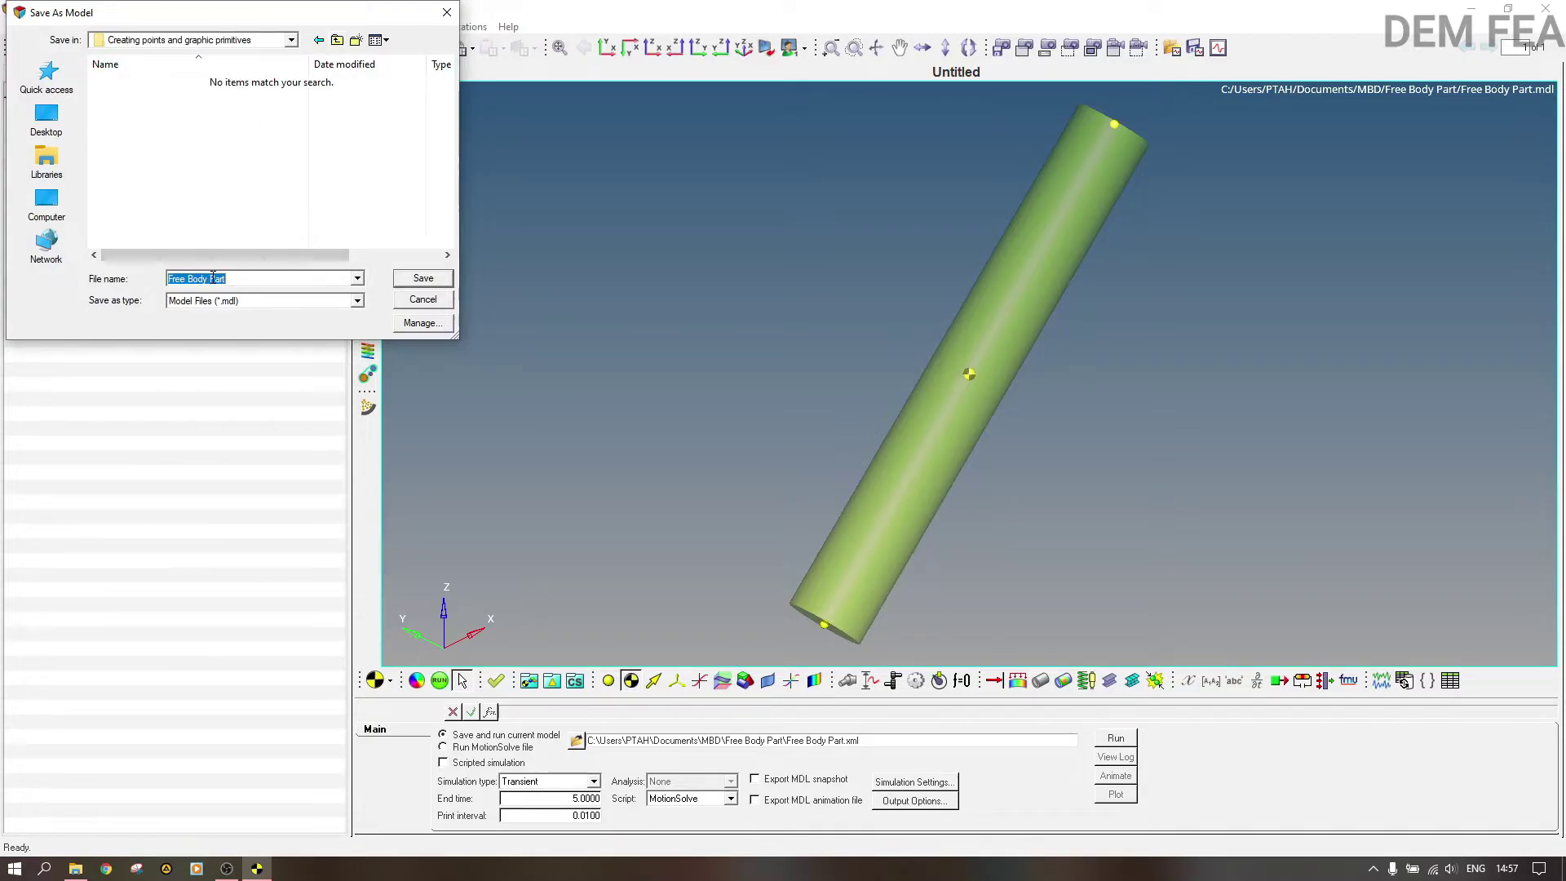
pyautogui.write('Cyli')
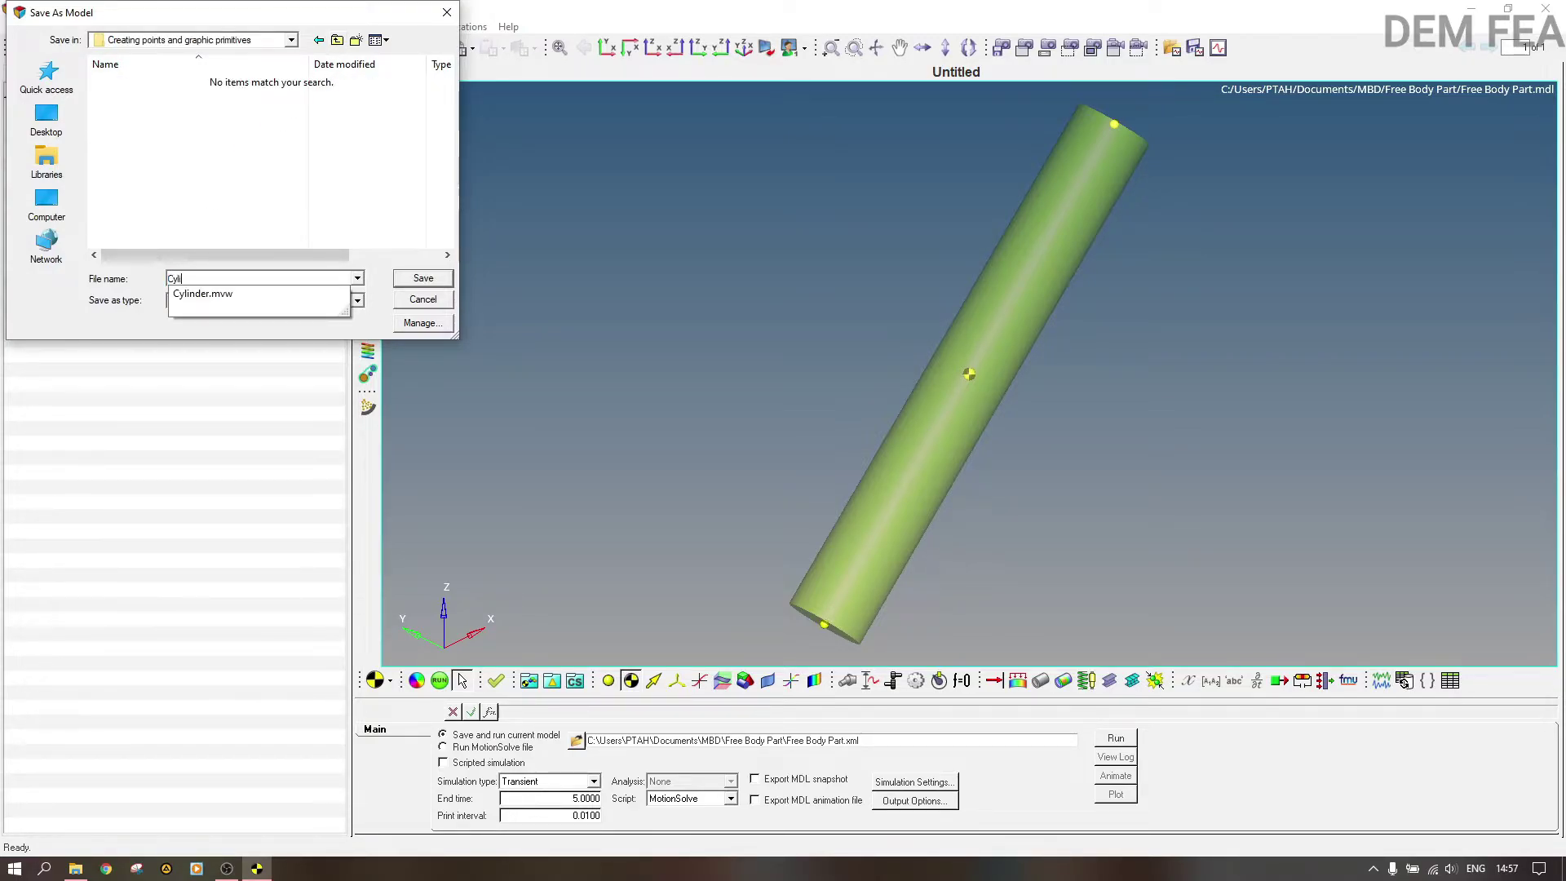
pyautogui.write('nder')
pyautogui.click(378, 179)
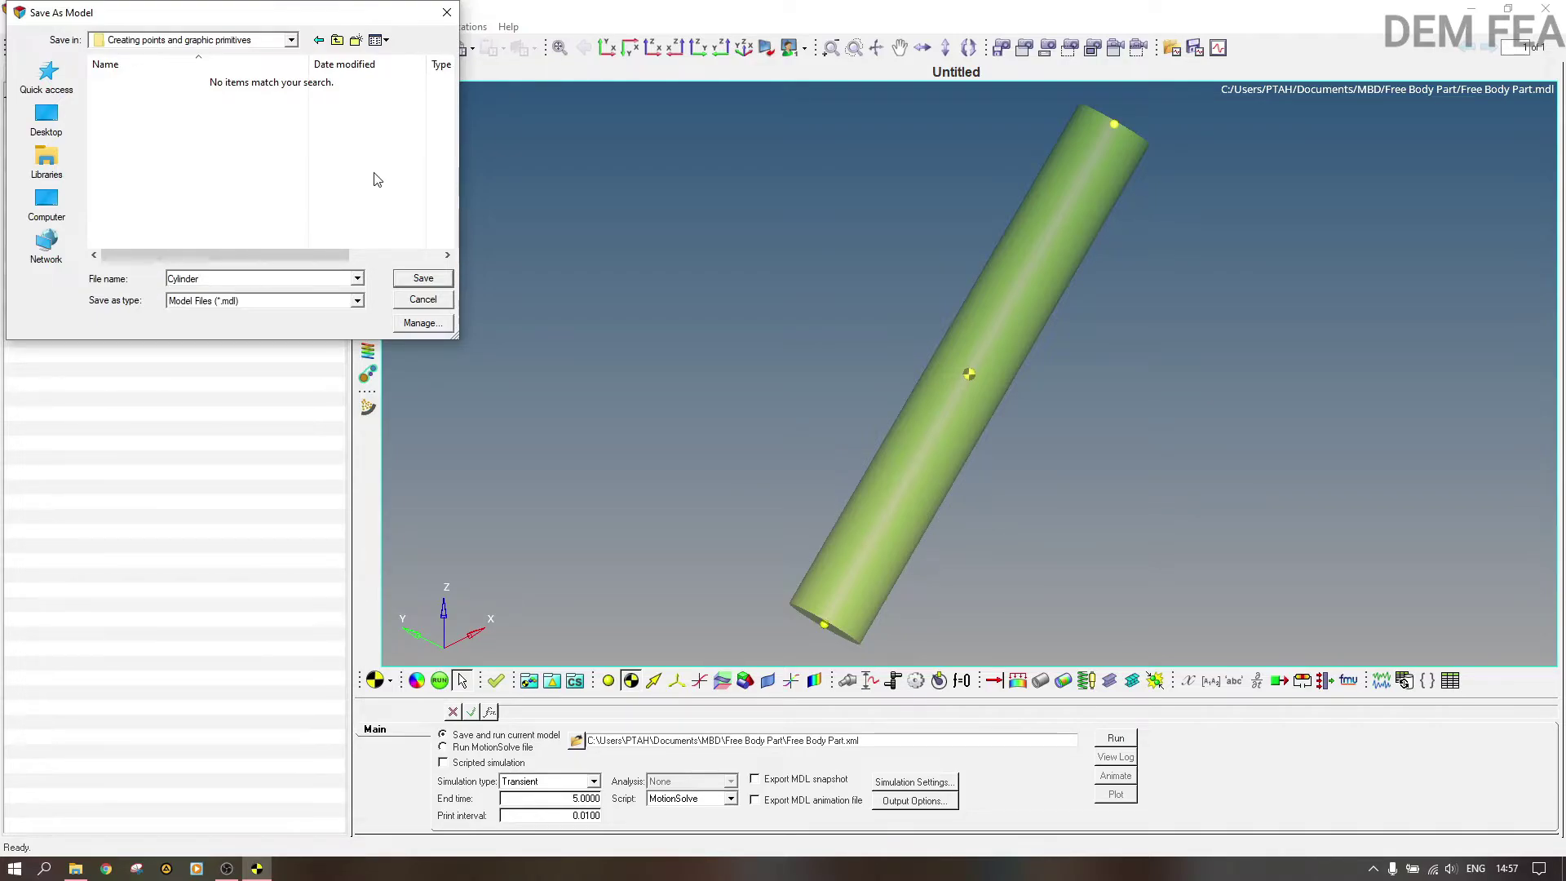
pyautogui.click(420, 278)
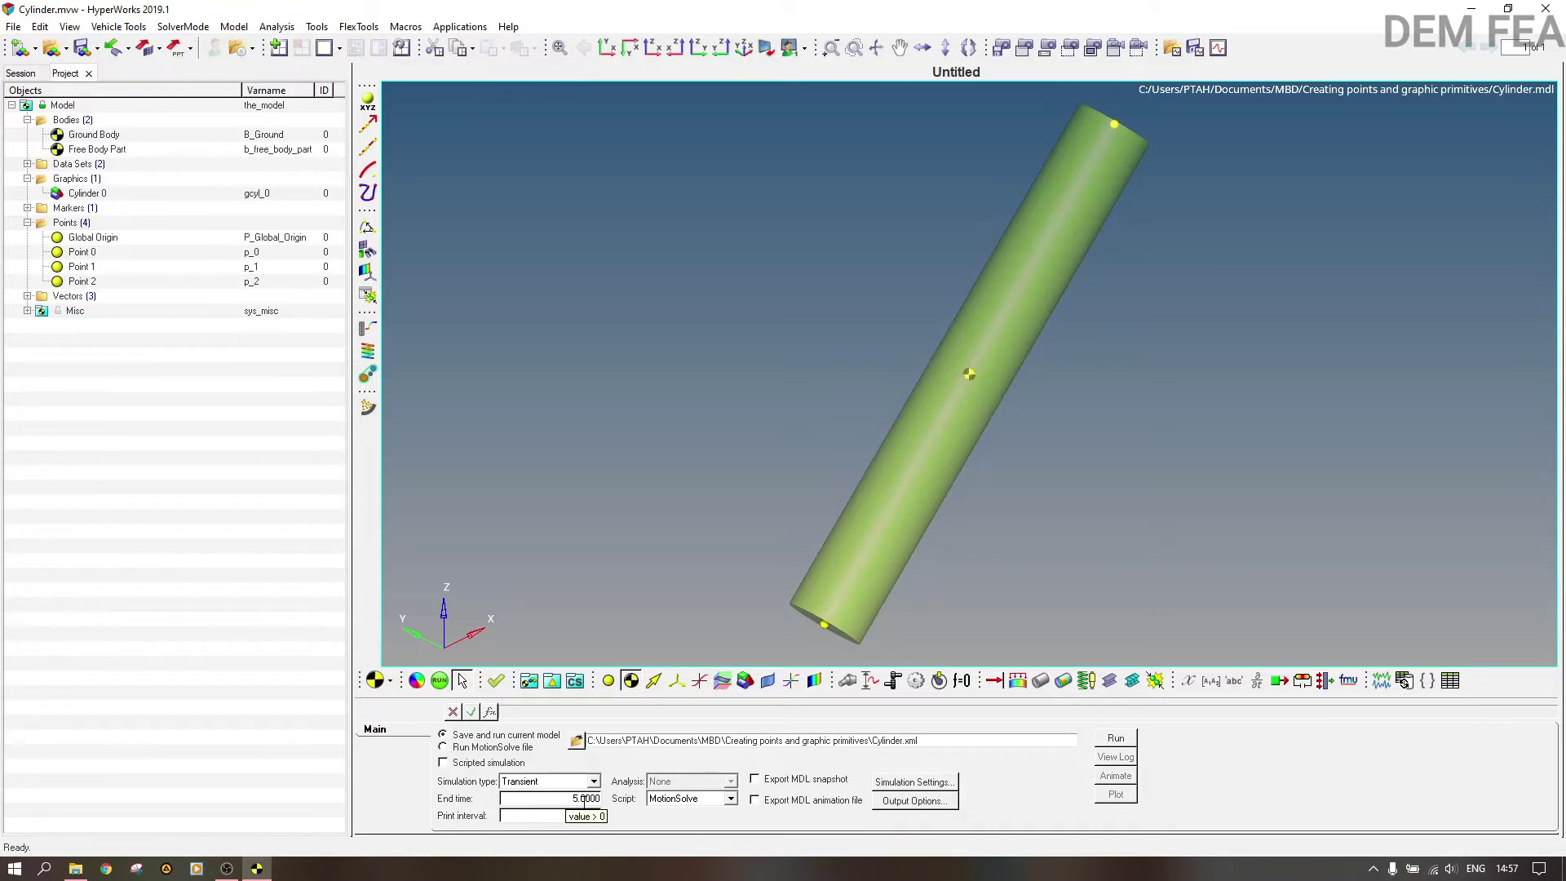
# Step: Run the transient MotionSolve simulation of the saved model, load its animation, and return the playback to the first frame
pyautogui.click(1116, 738)
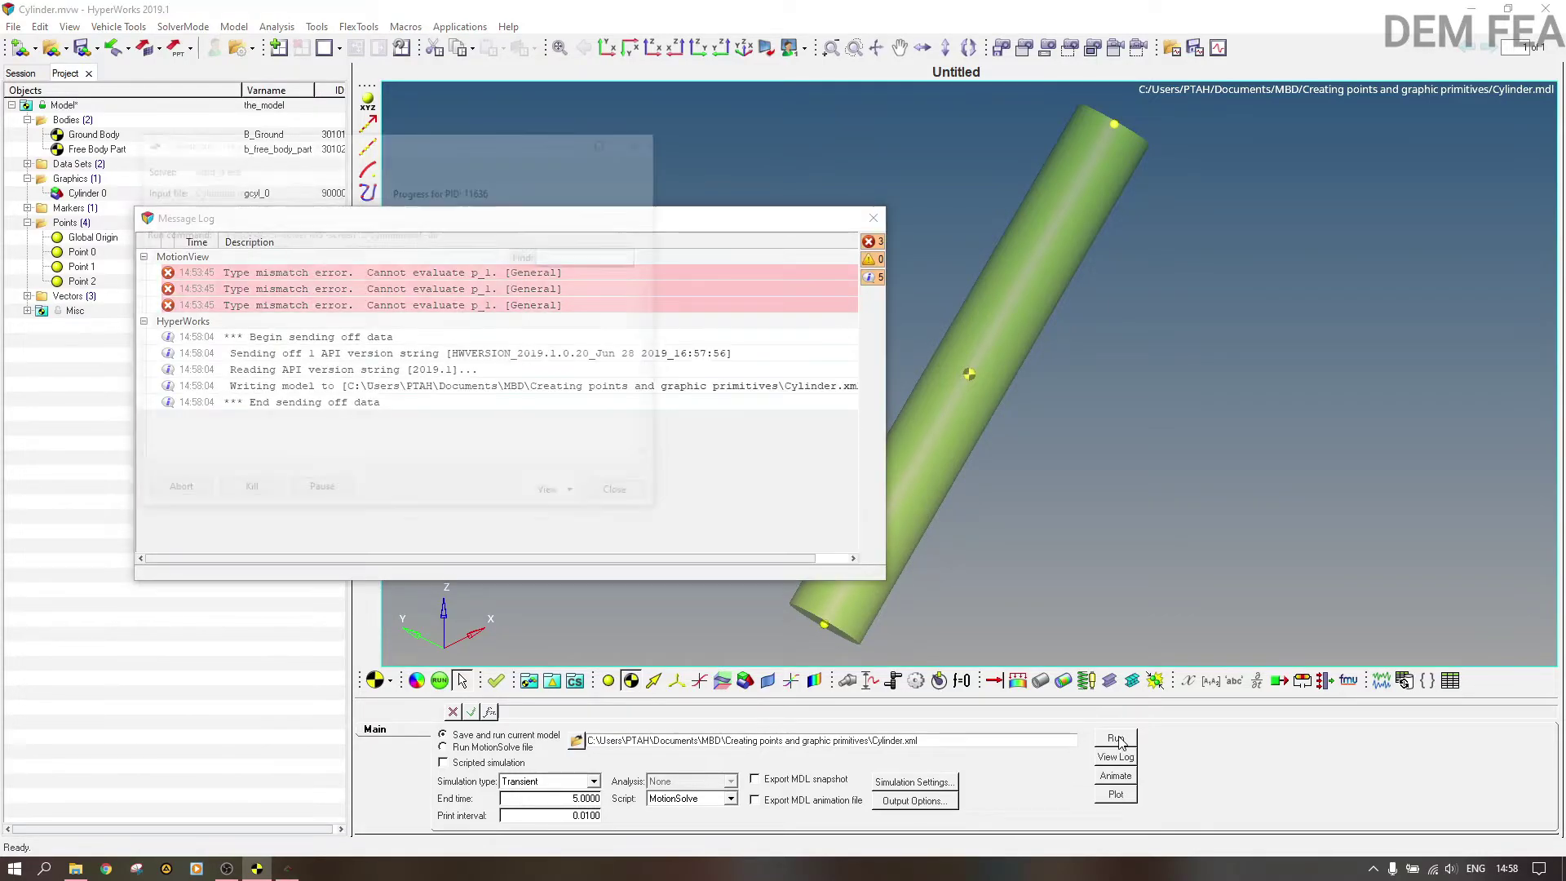
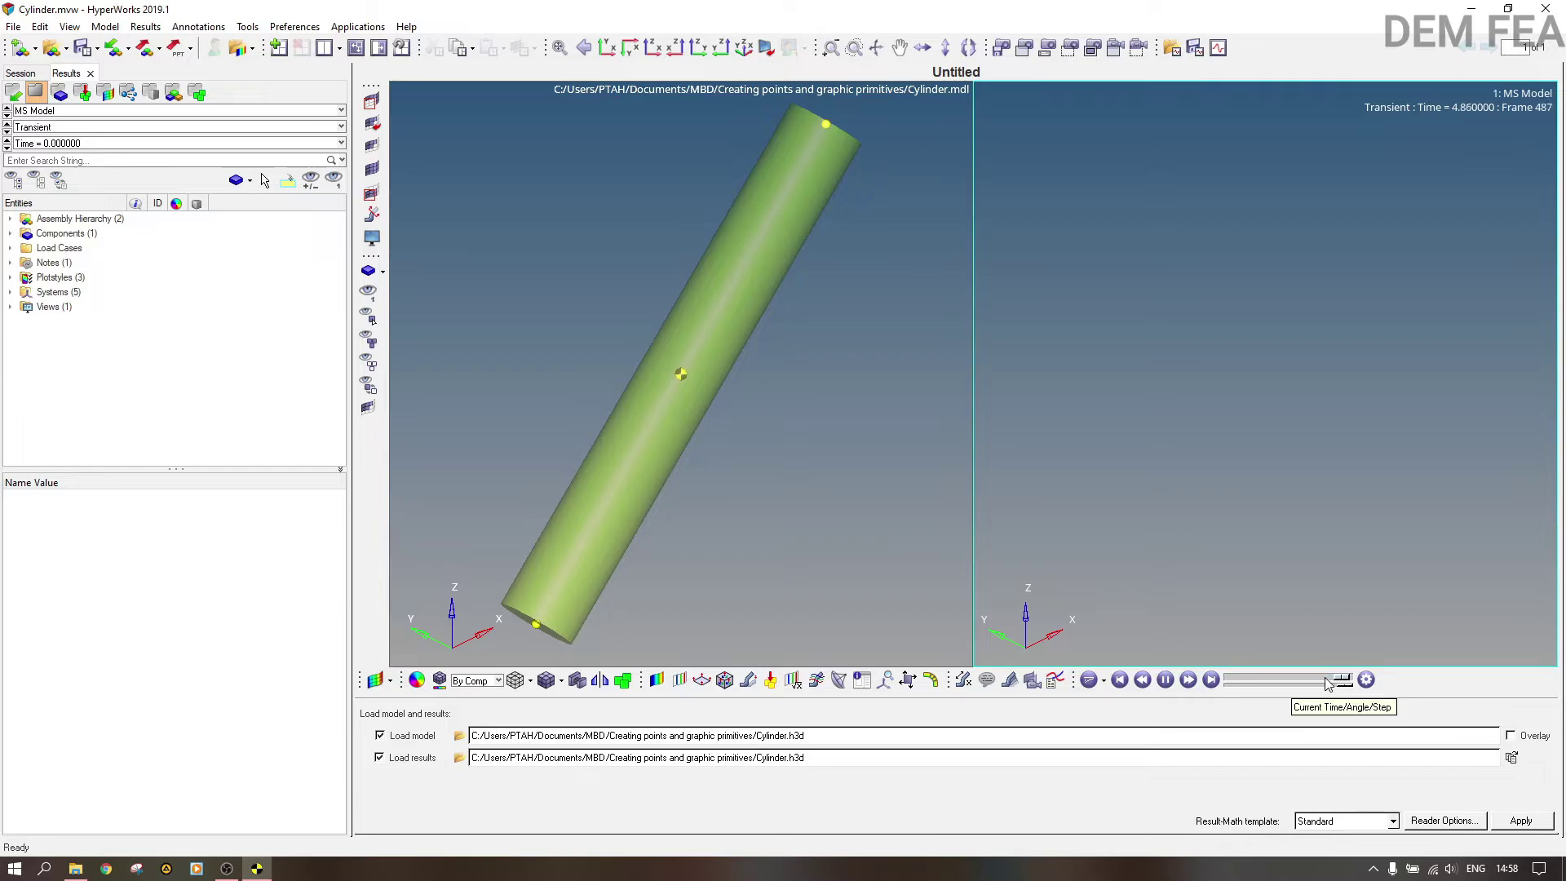
pyautogui.click(1166, 681)
pyautogui.moveTo(1262, 680); pyautogui.dragTo(1231, 680)
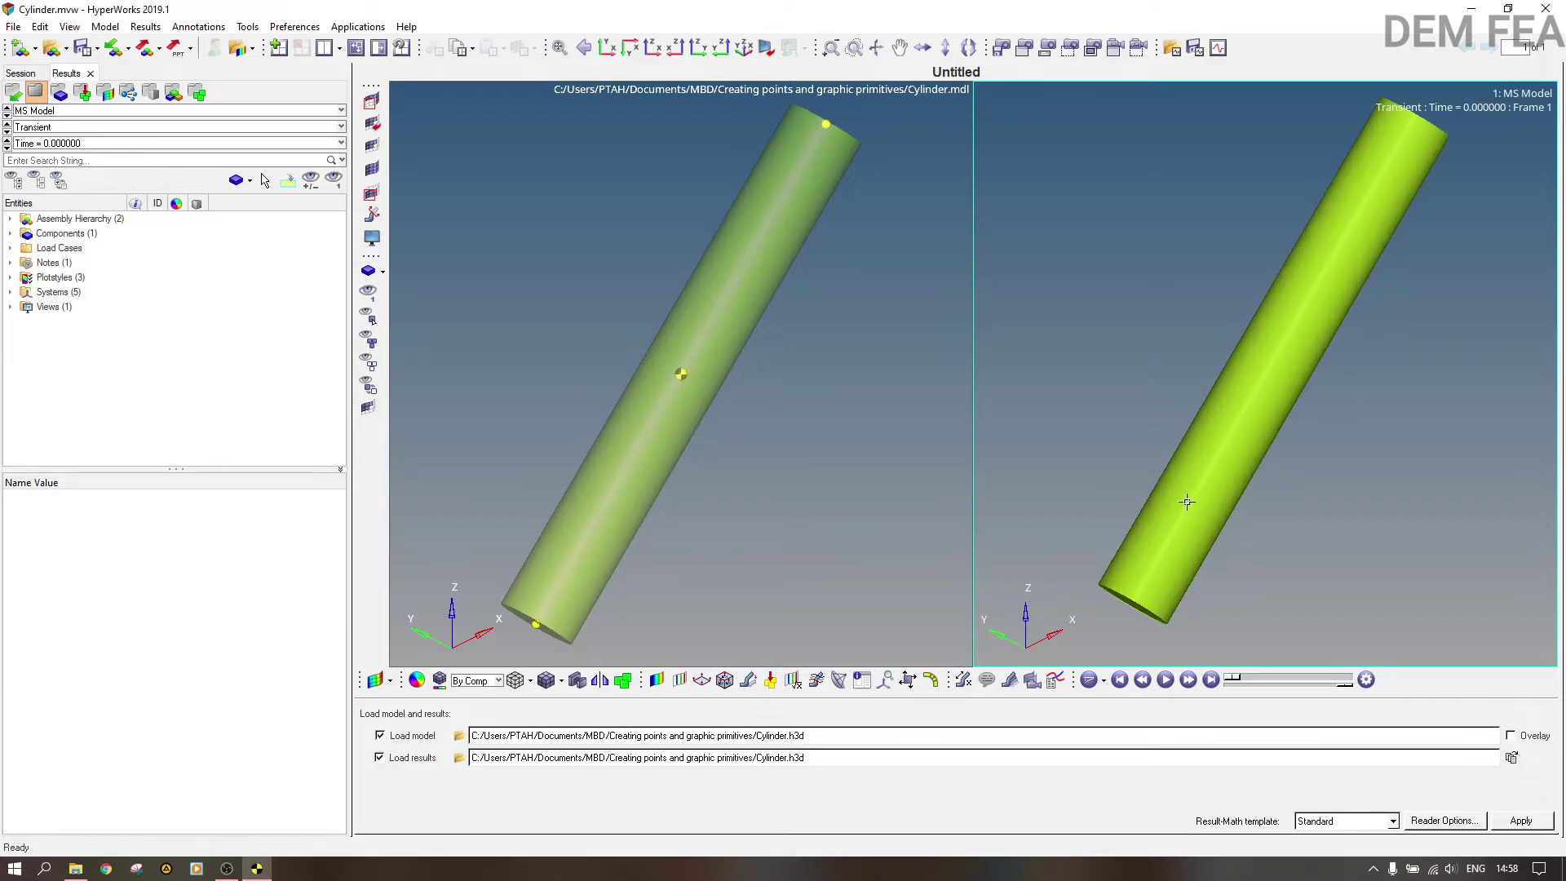
# Step: Play the cylinder animation to examine its motion and reset it to time zero
pyautogui.scroll(-4, 1187, 502)
pyautogui.scroll(-3, 1187, 502)
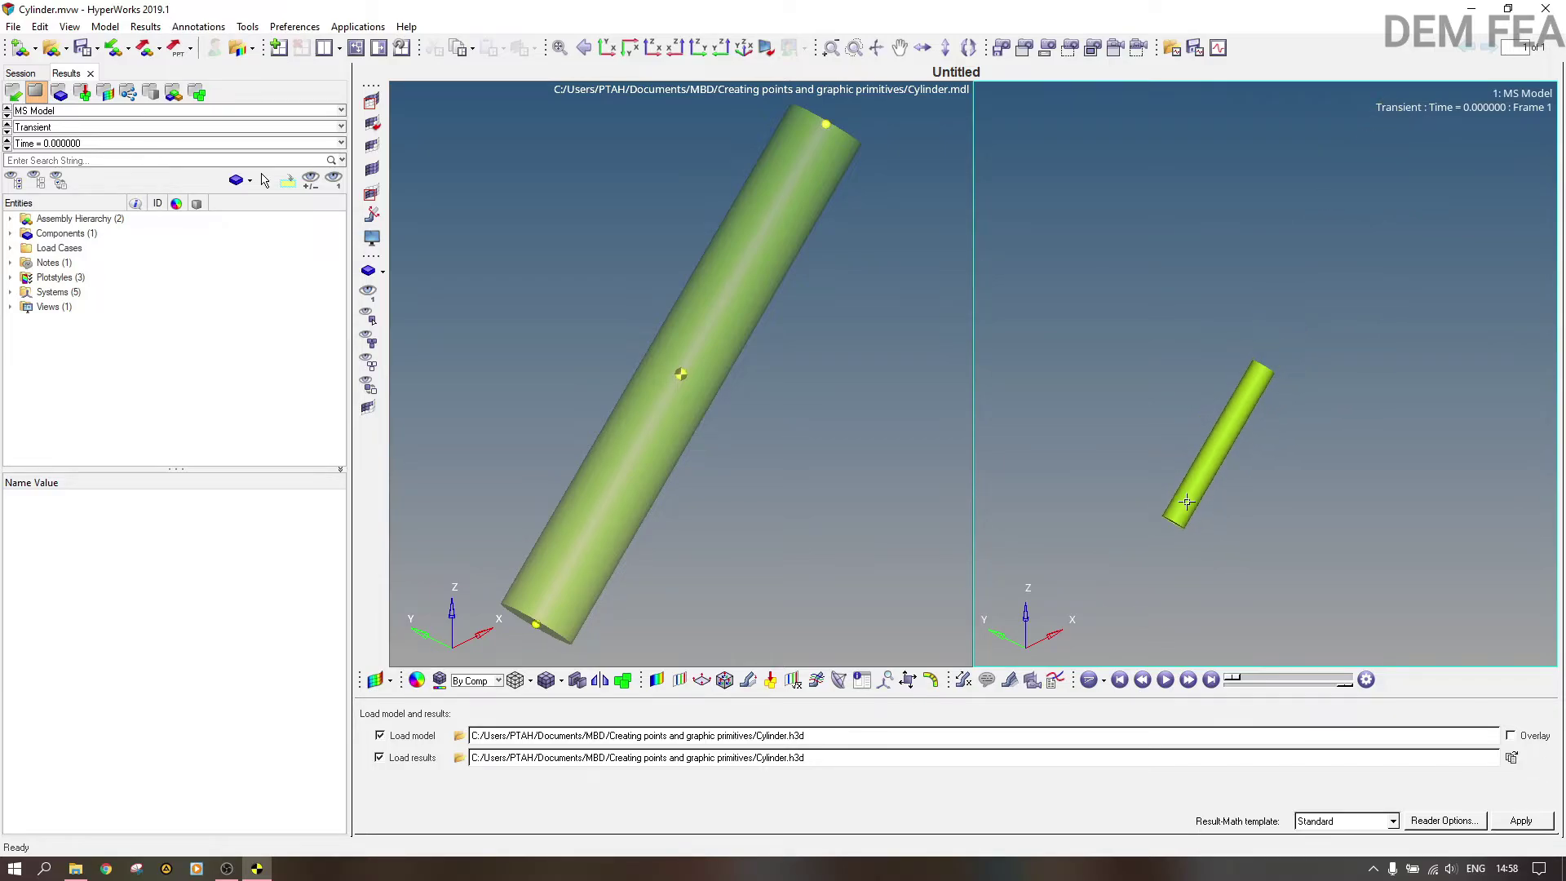
pyautogui.scroll(-4, 1187, 326)
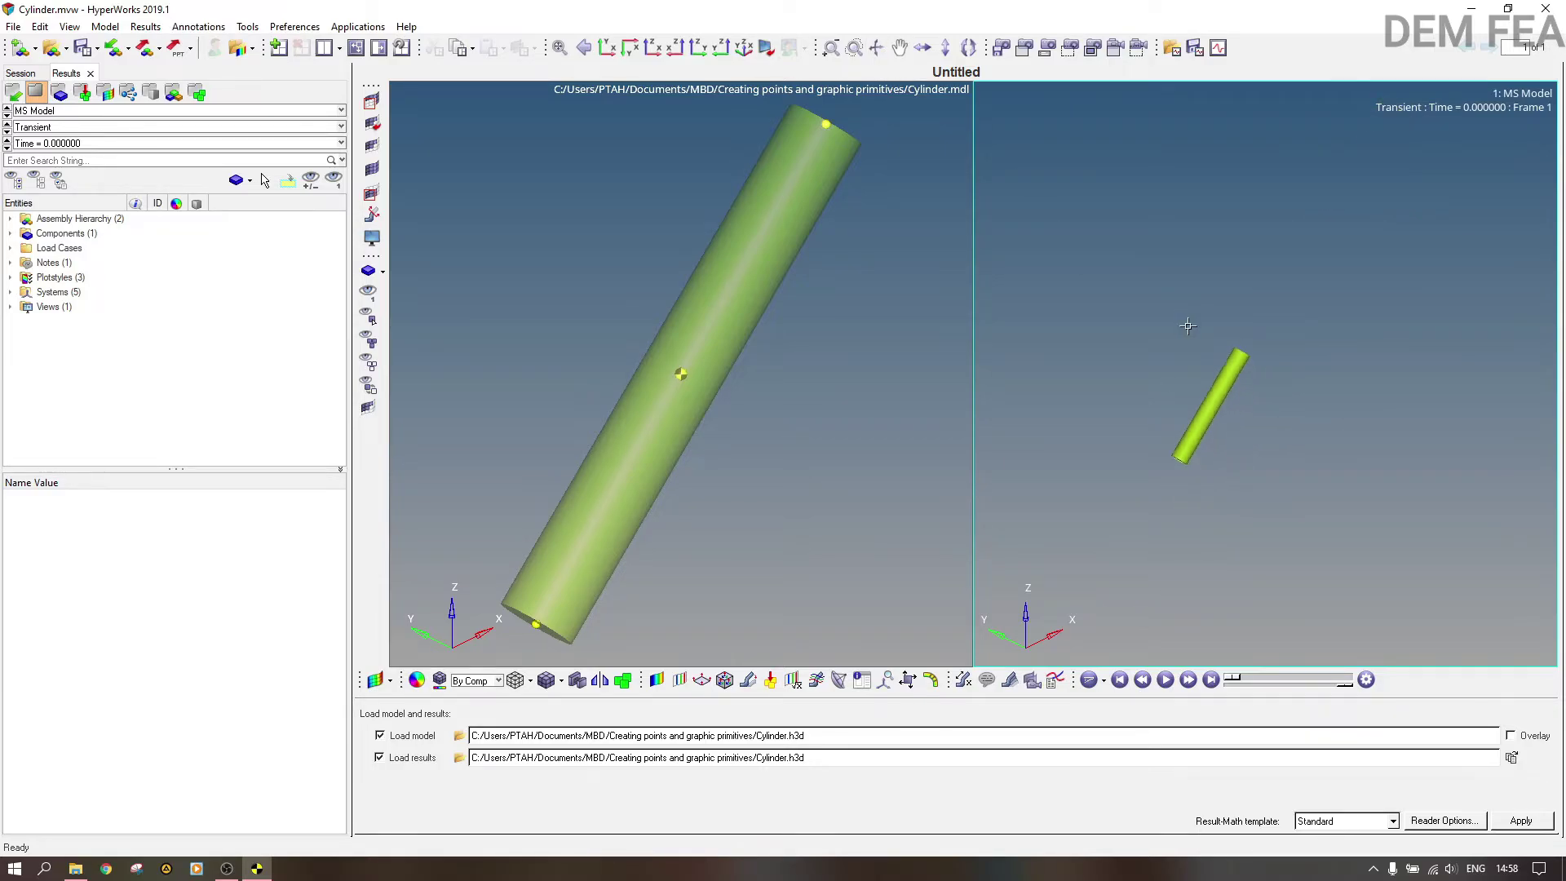
pyautogui.scroll(-4, 1187, 326)
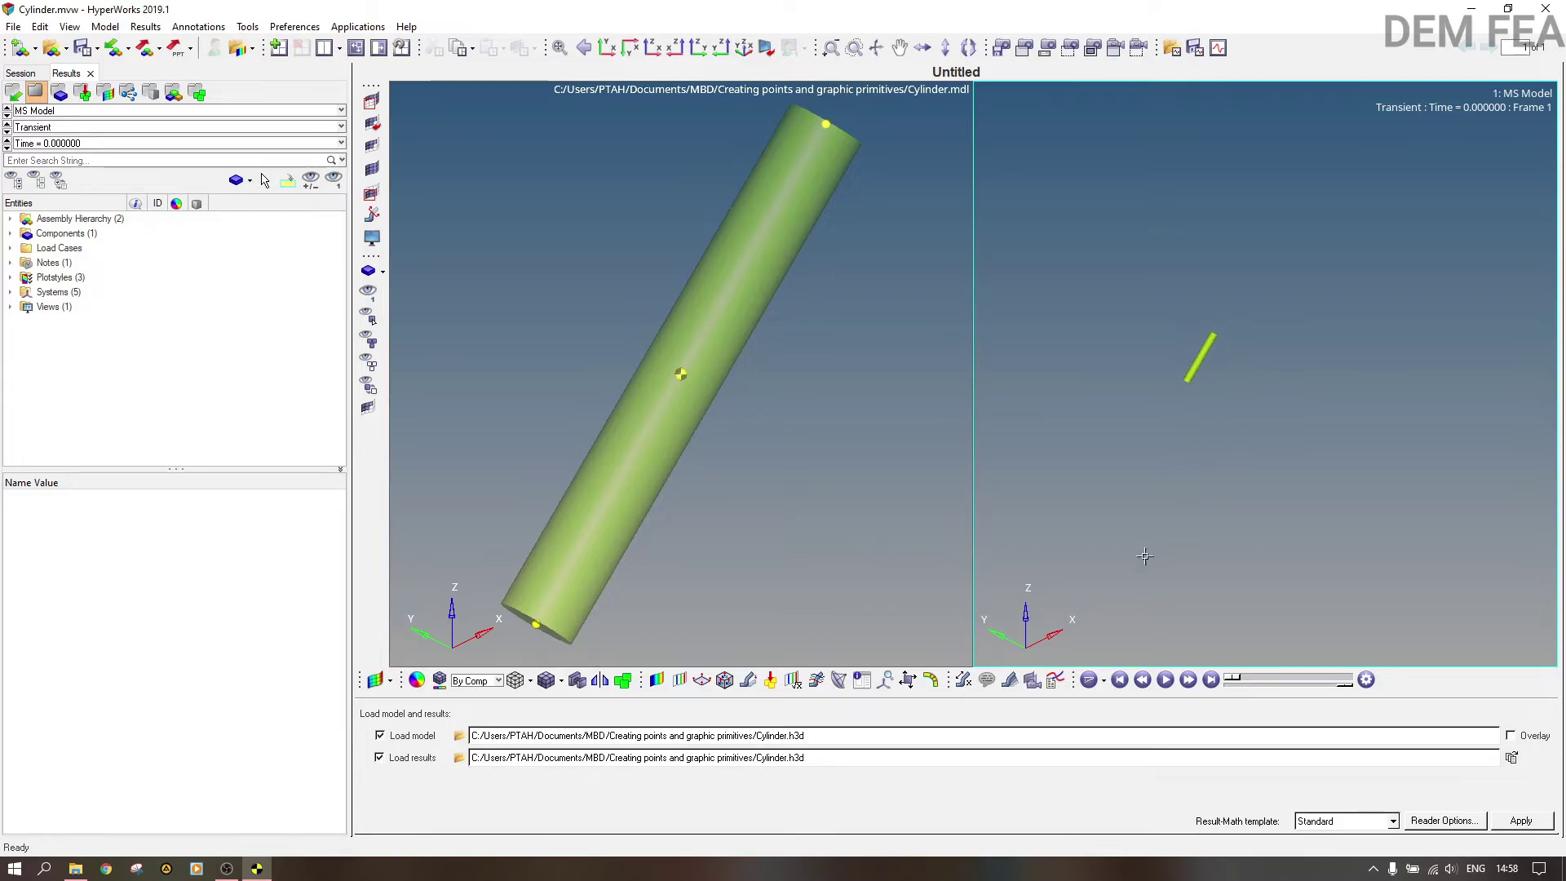
pyautogui.click(1164, 680)
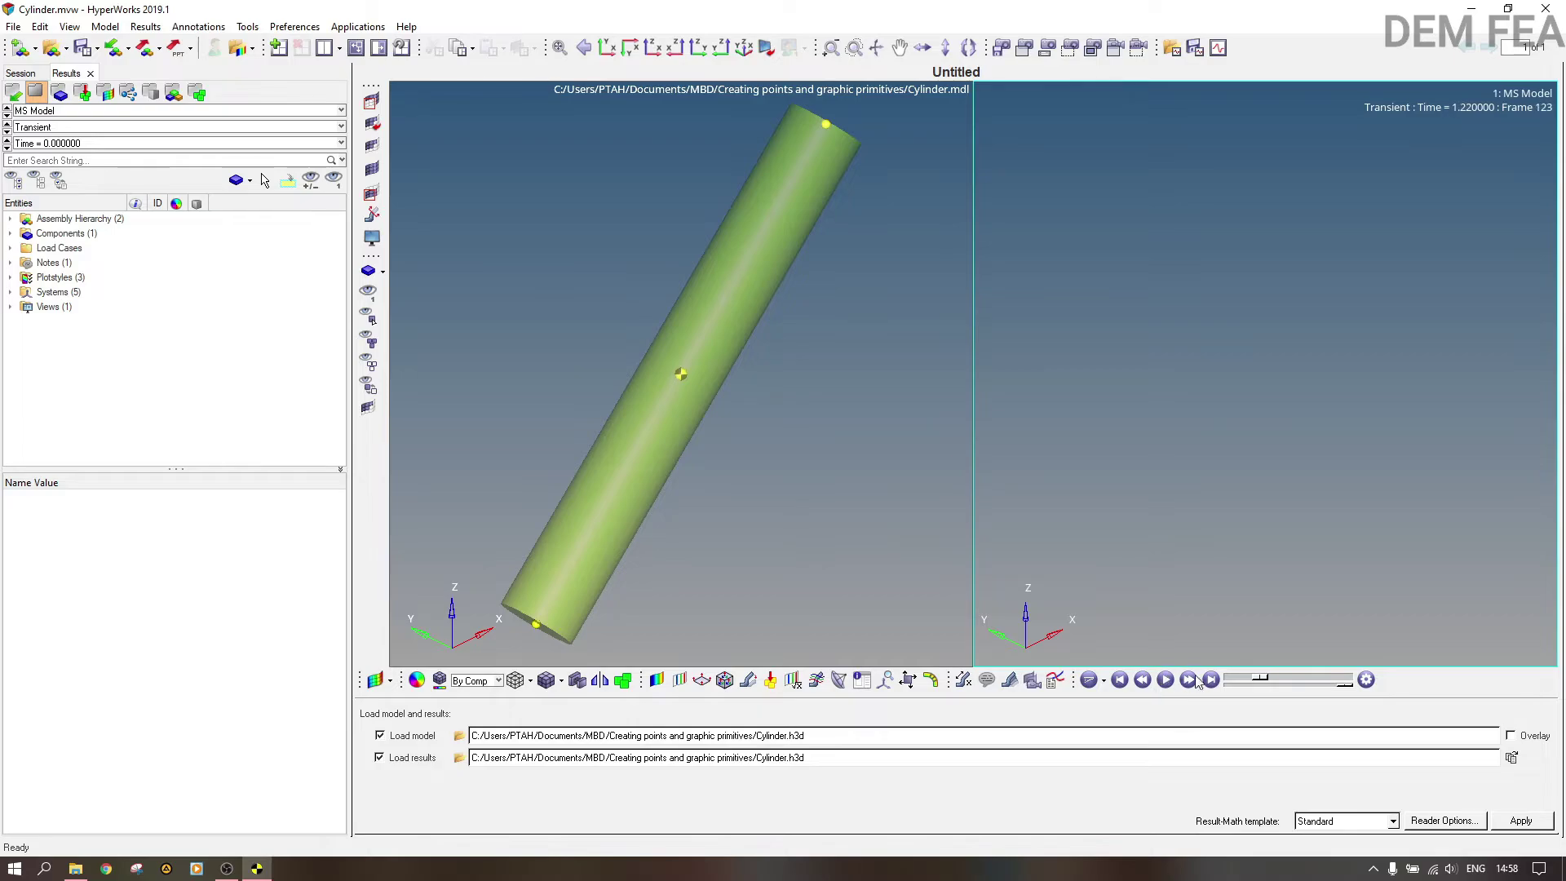
pyautogui.moveTo(1260, 678); pyautogui.dragTo(1229, 679)
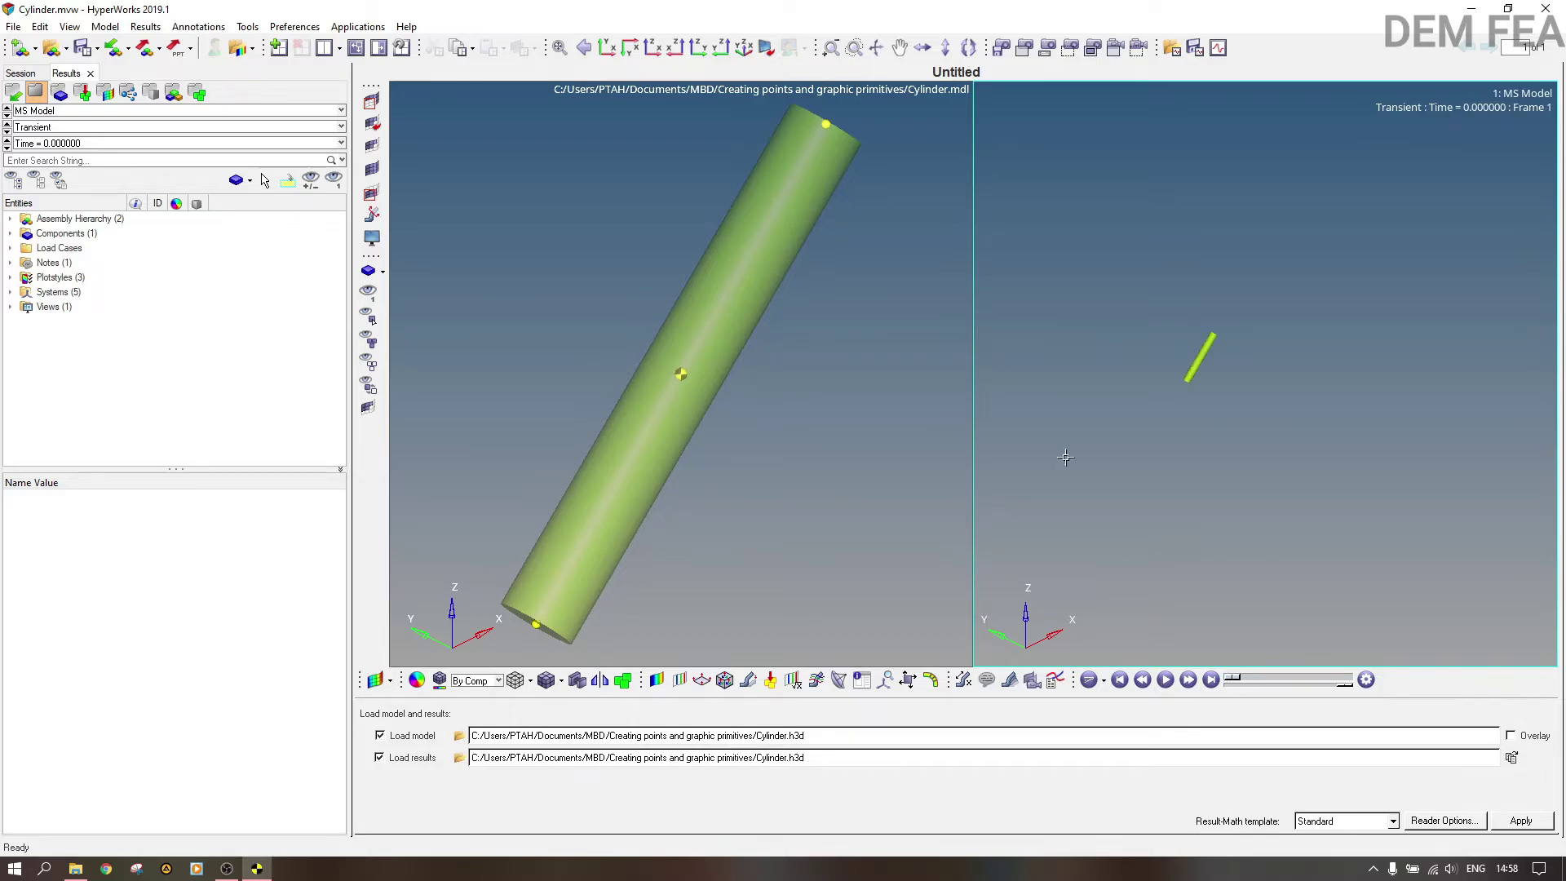
pyautogui.click(553, 49)
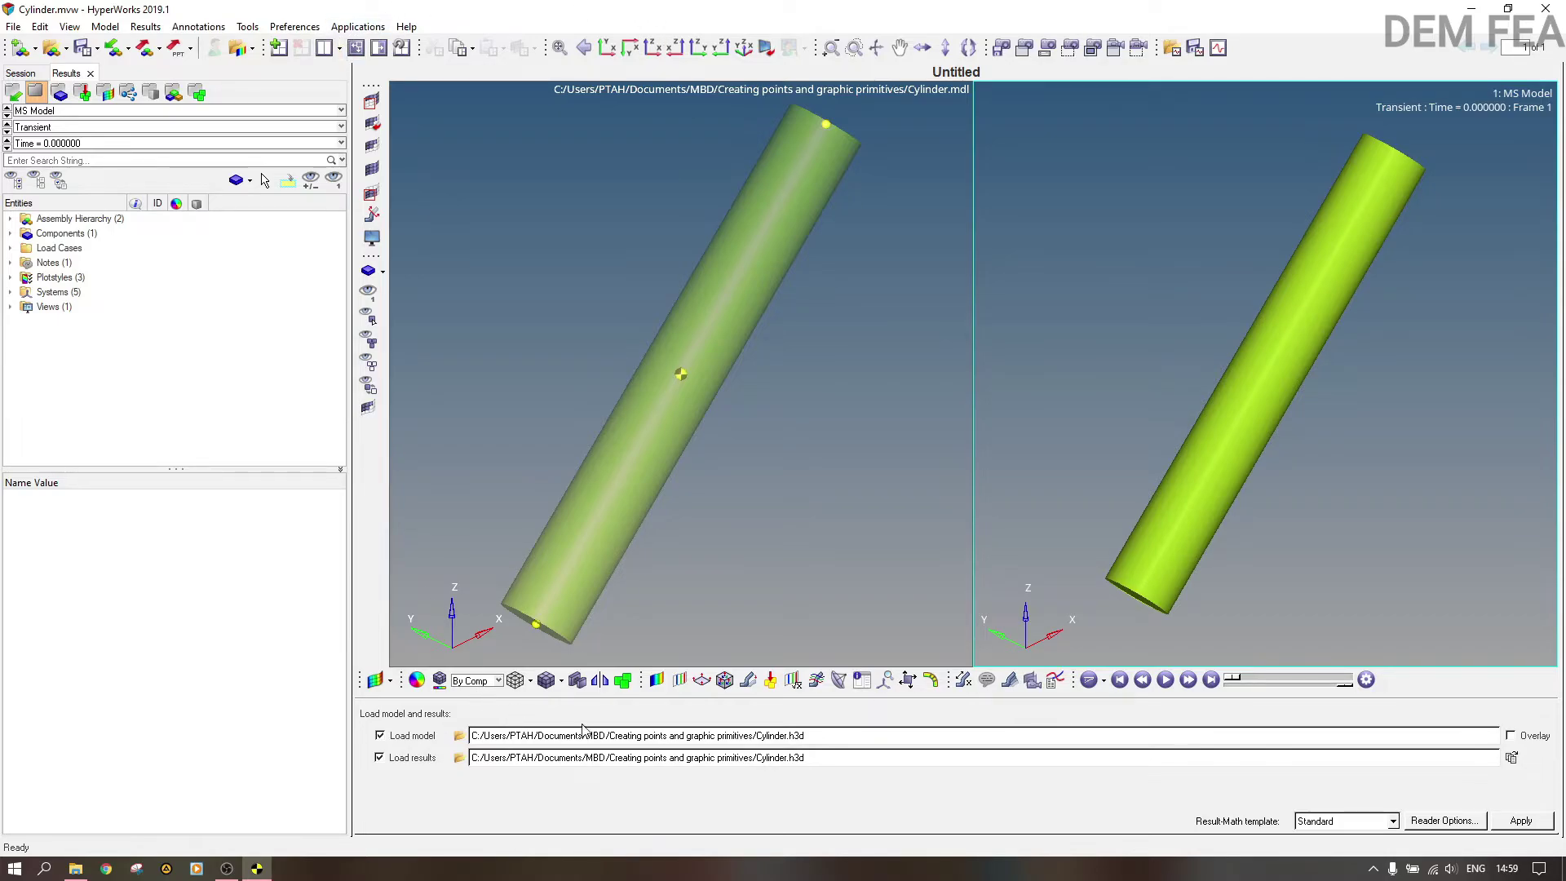
# Step: Plot the Z component of the Free Body Part body against time from the simulation results
pyautogui.click(747, 449)
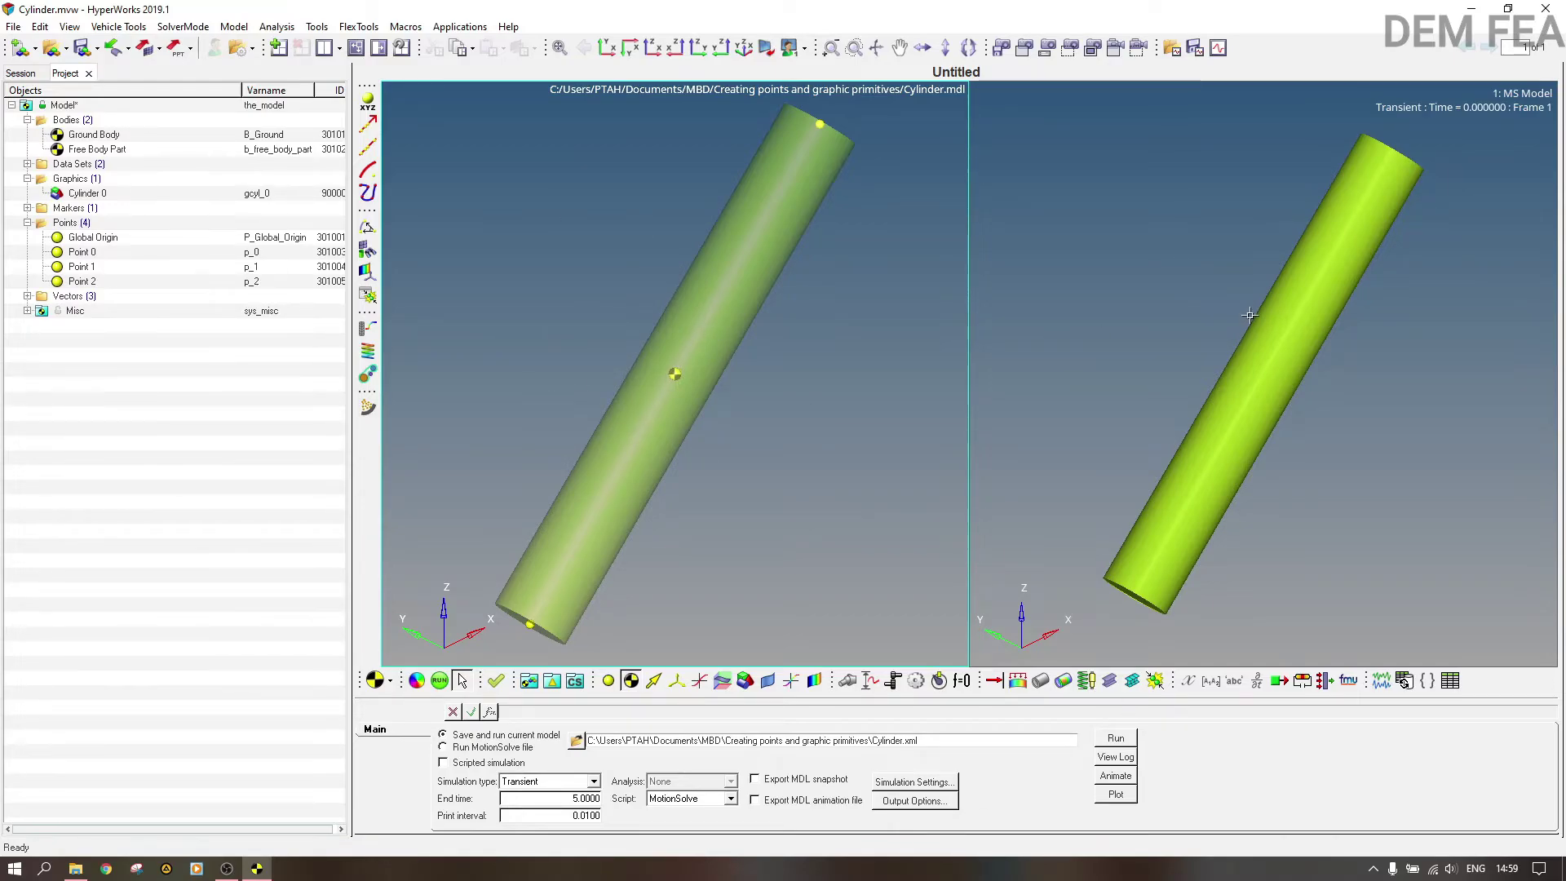
pyautogui.click(1051, 336)
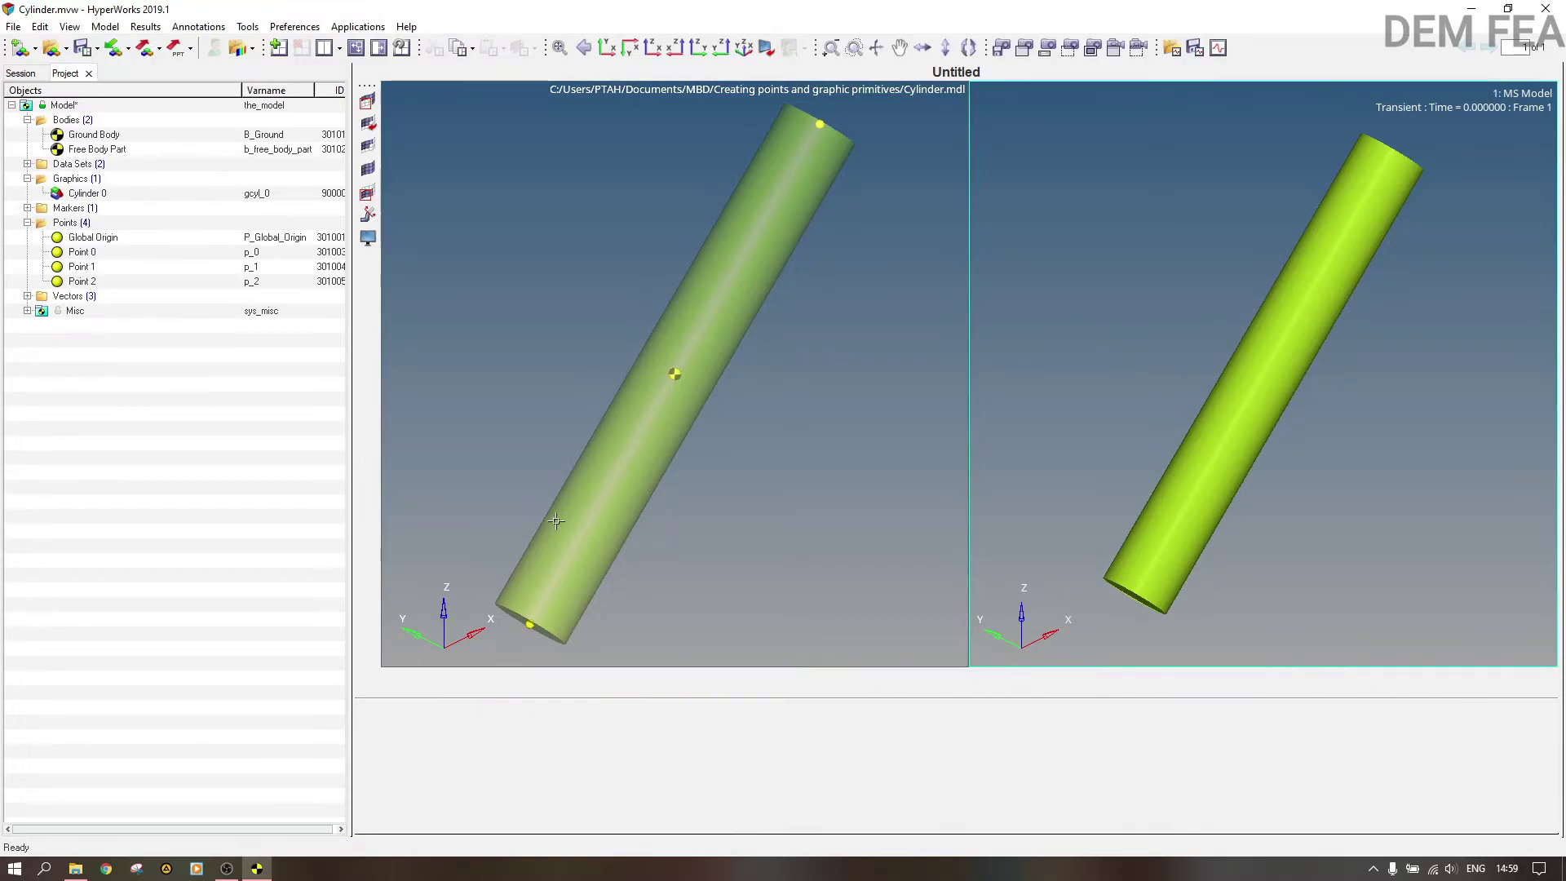
pyautogui.click(718, 489)
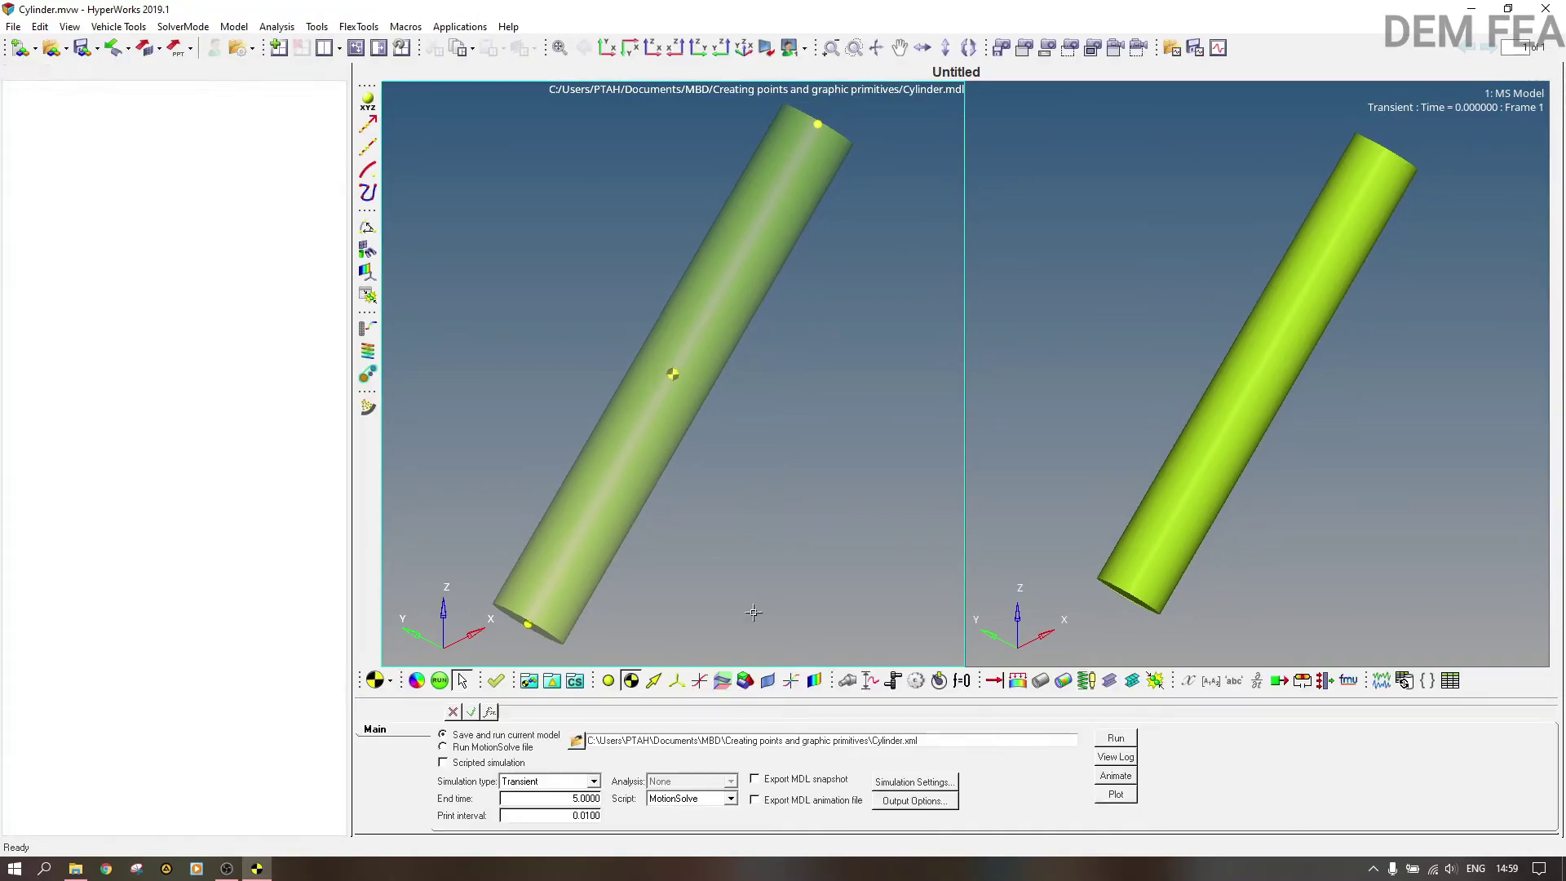
pyautogui.click(1116, 795)
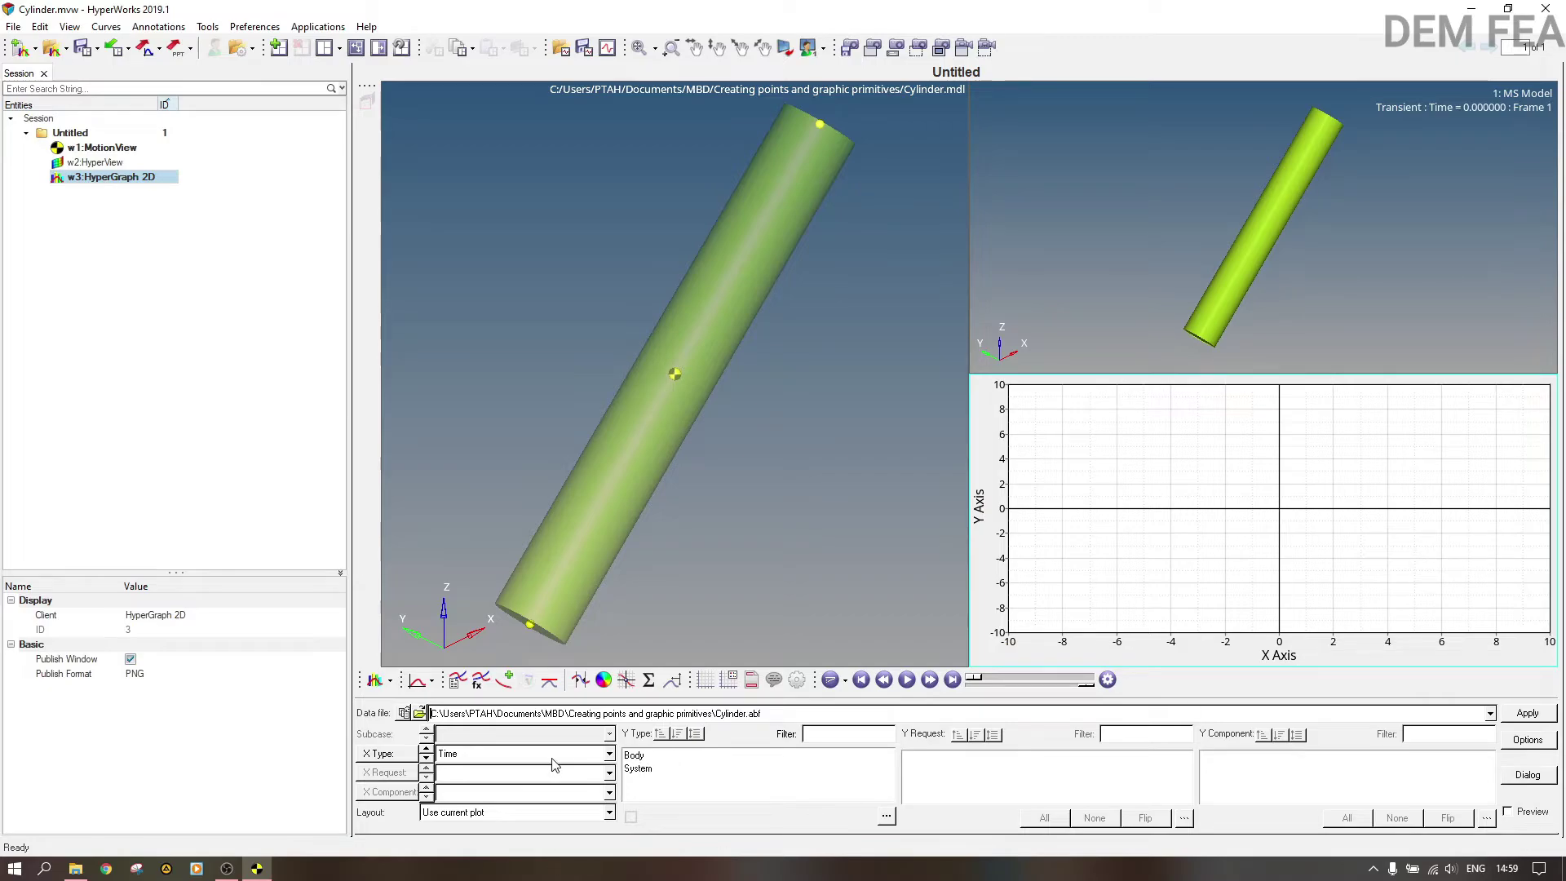
pyautogui.click(652, 760)
pyautogui.click(982, 771)
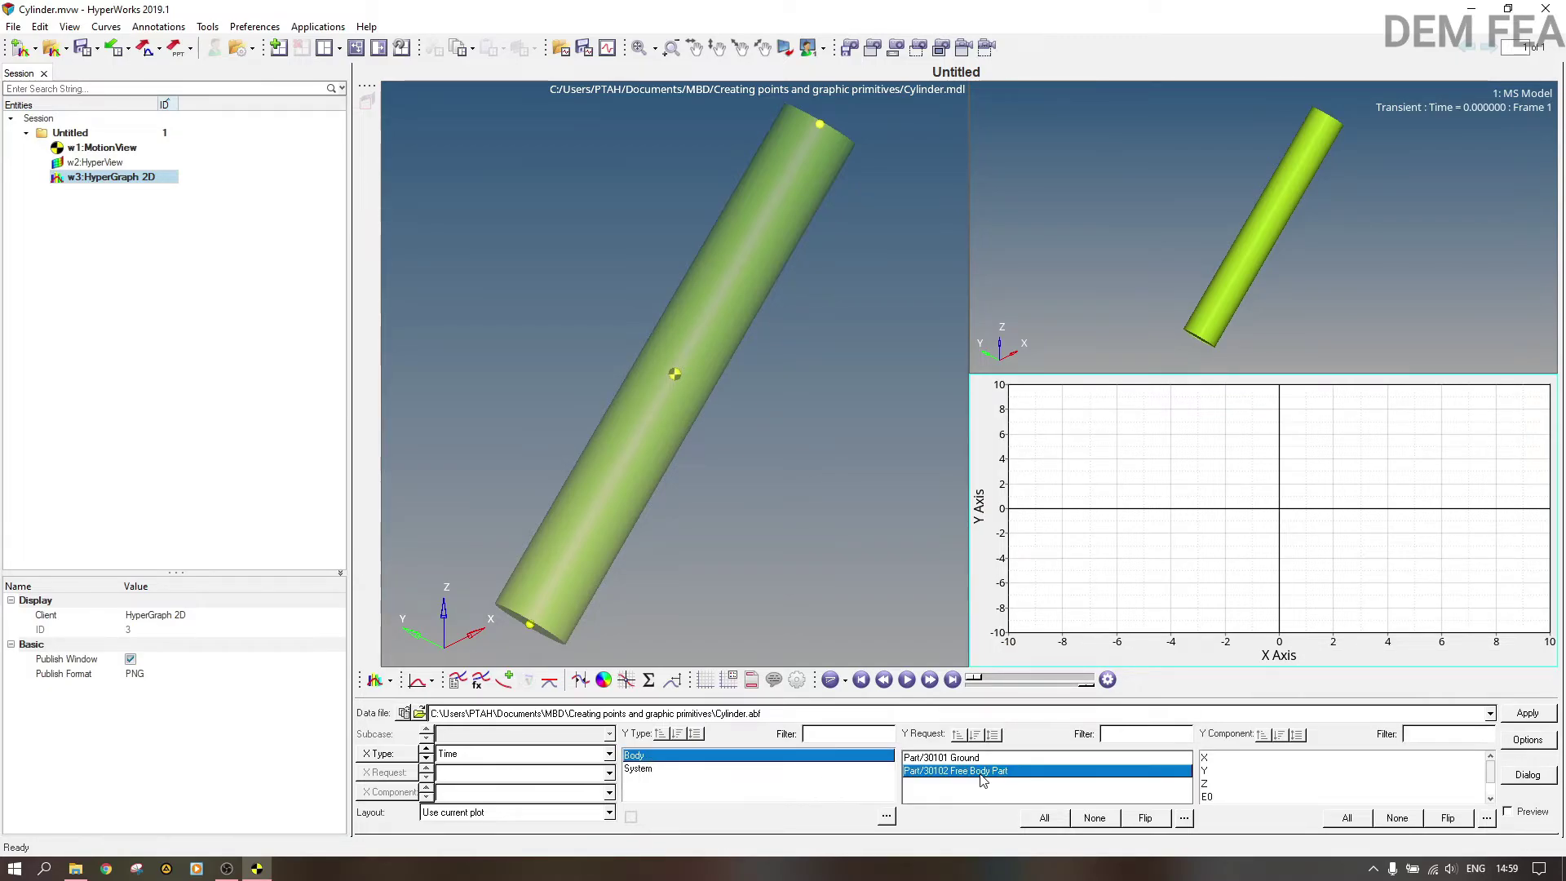
pyautogui.click(1208, 786)
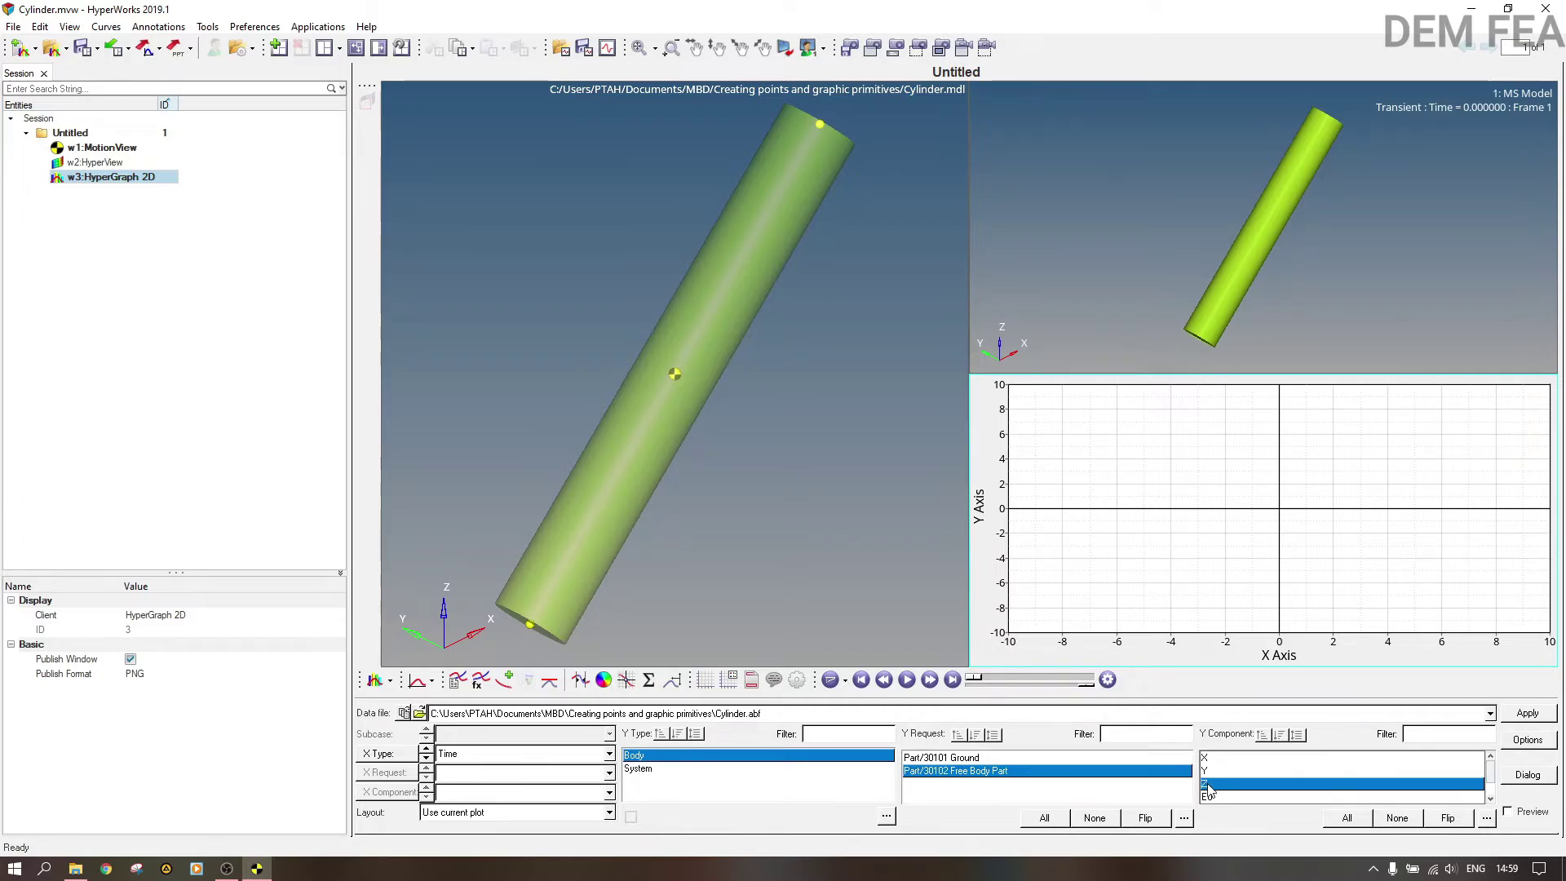
pyautogui.click(1538, 717)
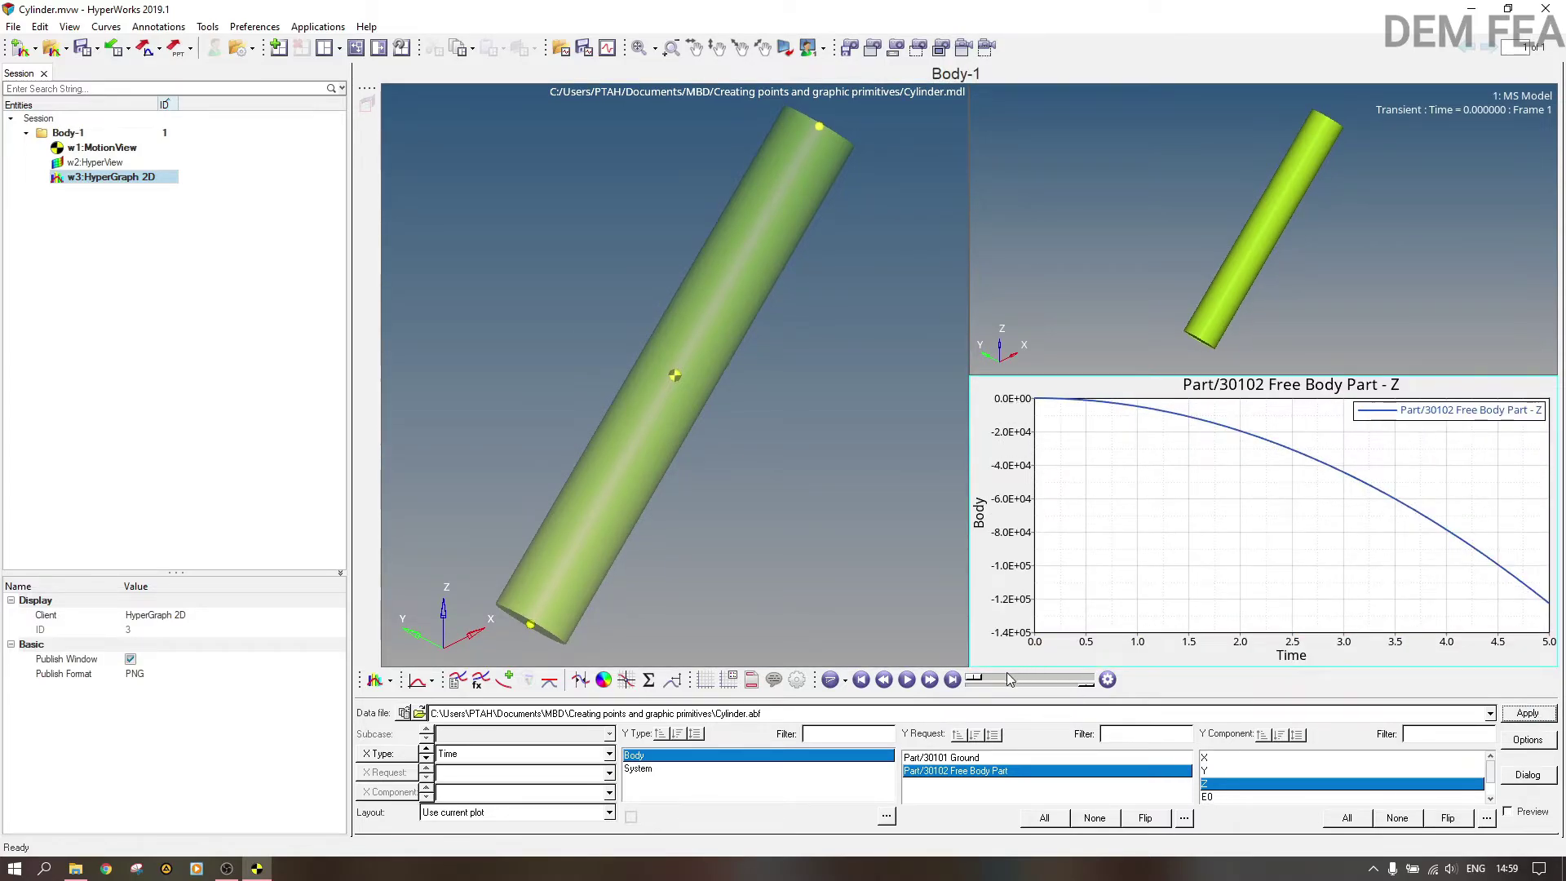
# Step: Replay the cylinder animation from the first frame to compare its motion with the Z plot over time
pyautogui.click(907, 680)
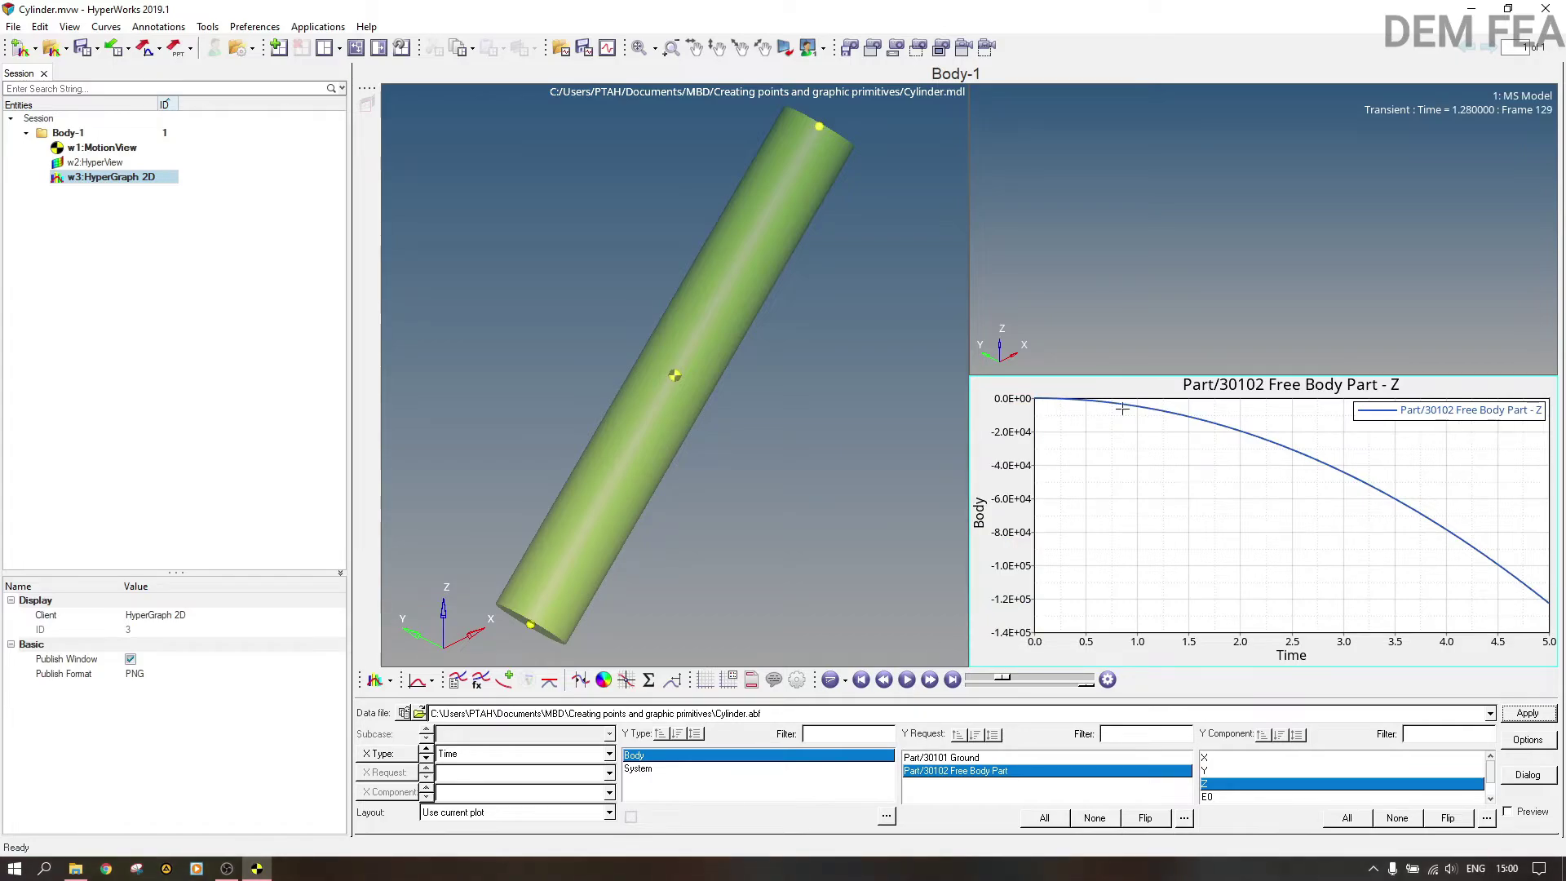
pyautogui.click(1302, 307)
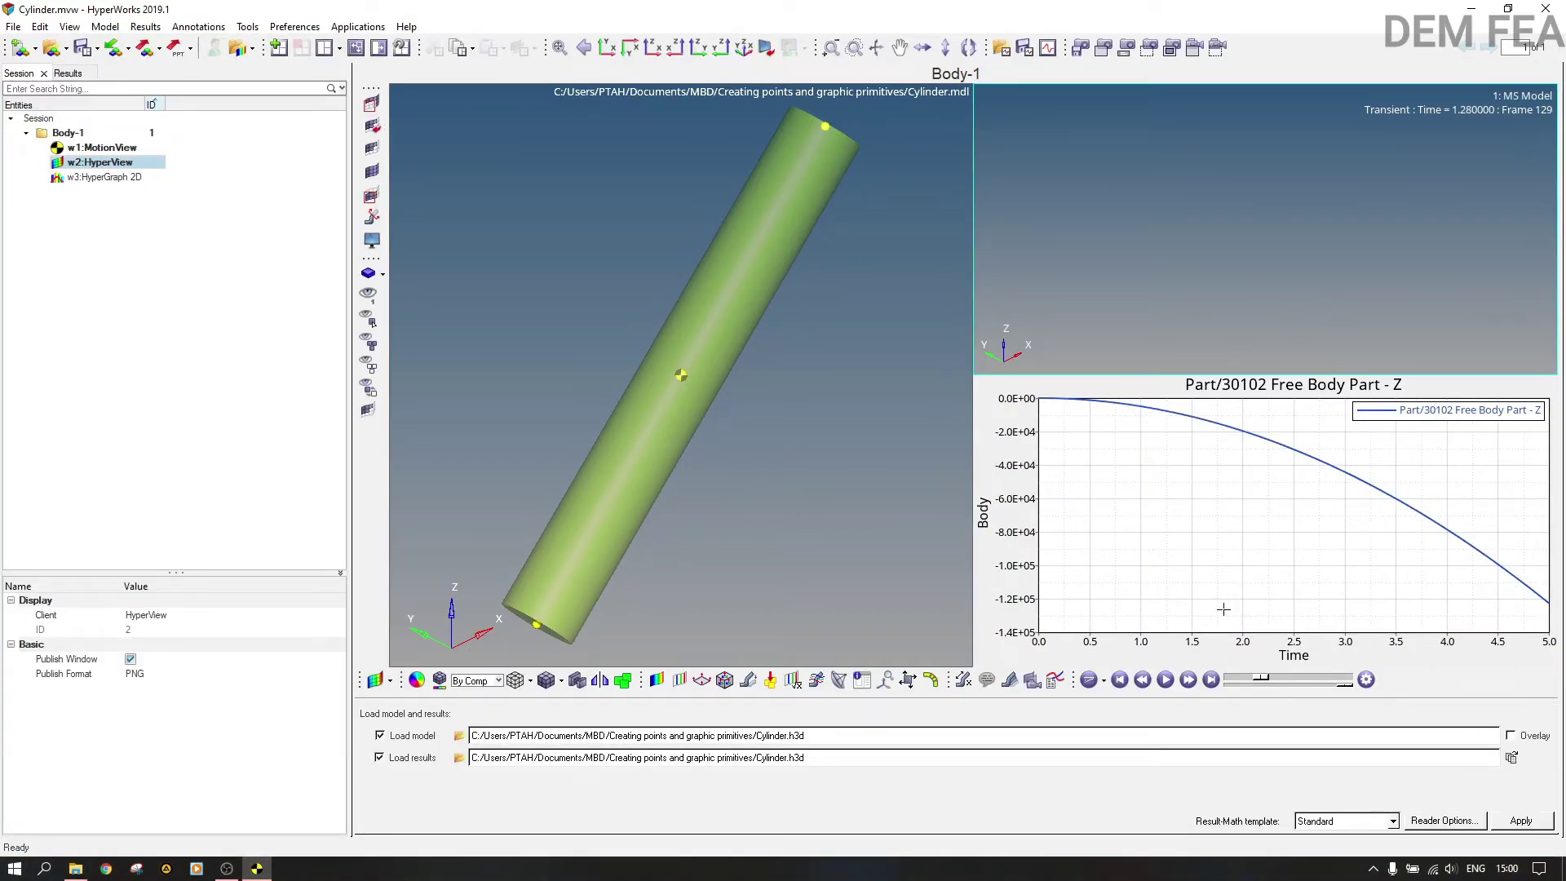
pyautogui.moveTo(1269, 680); pyautogui.dragTo(1230, 680)
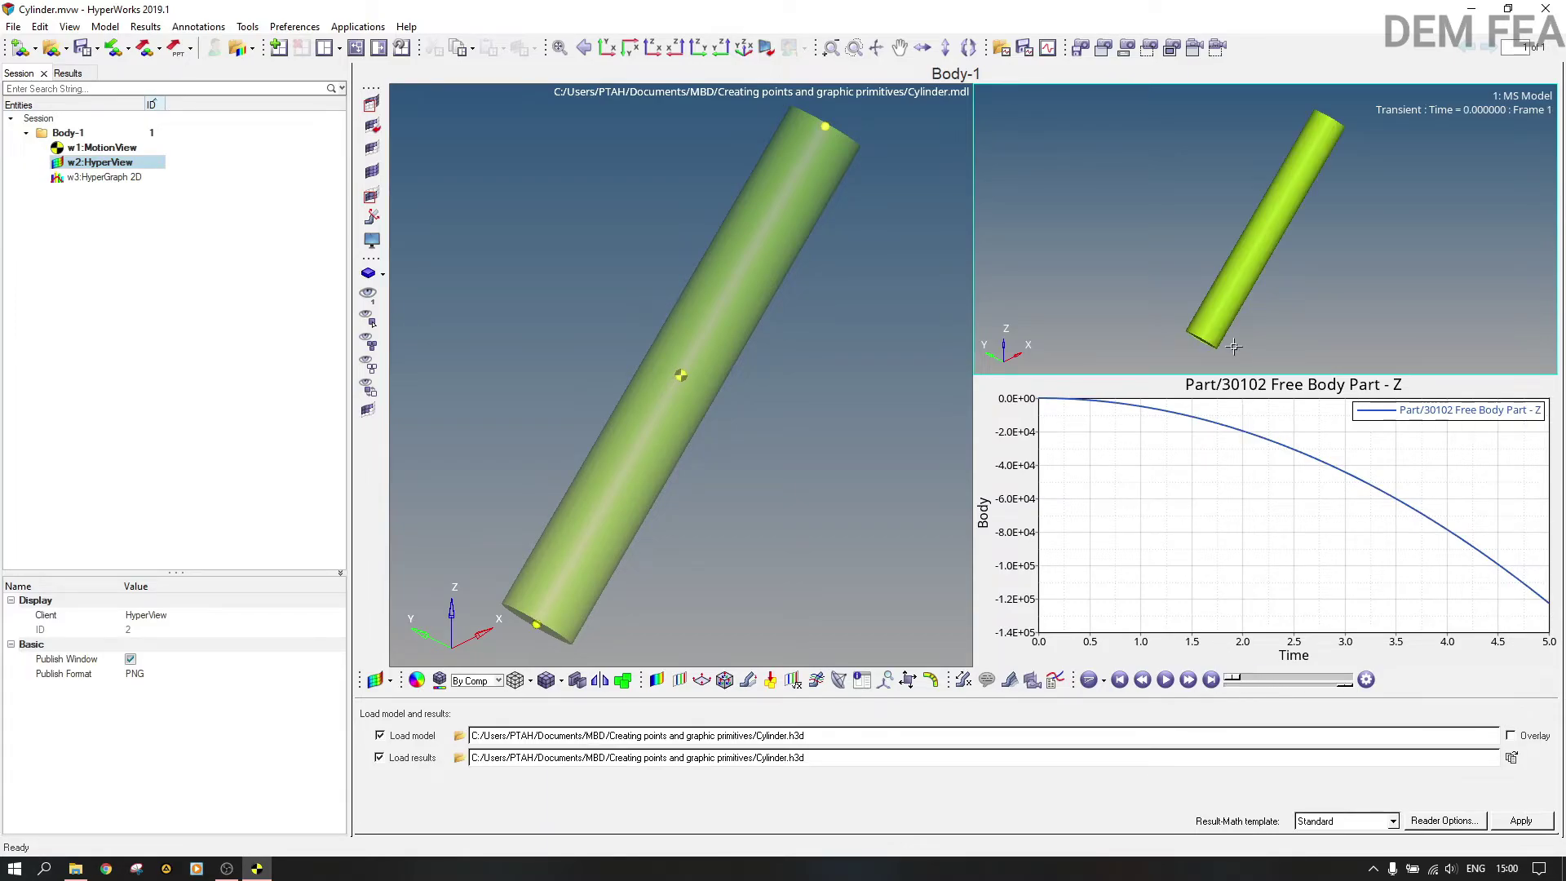
pyautogui.scroll(-6, 1234, 316)
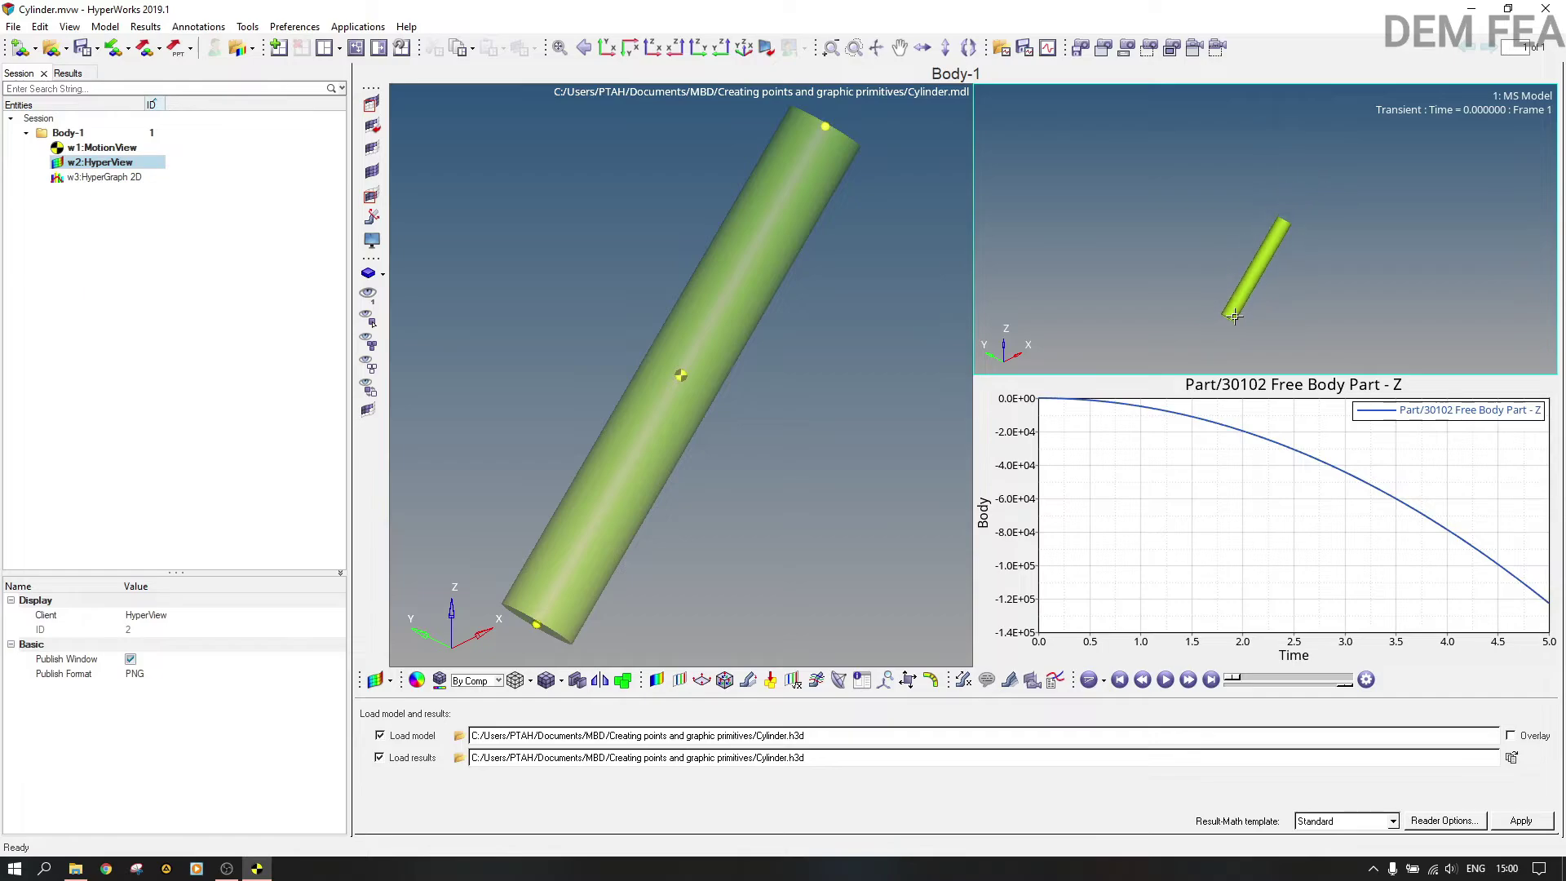
pyautogui.scroll(-2, 1234, 316)
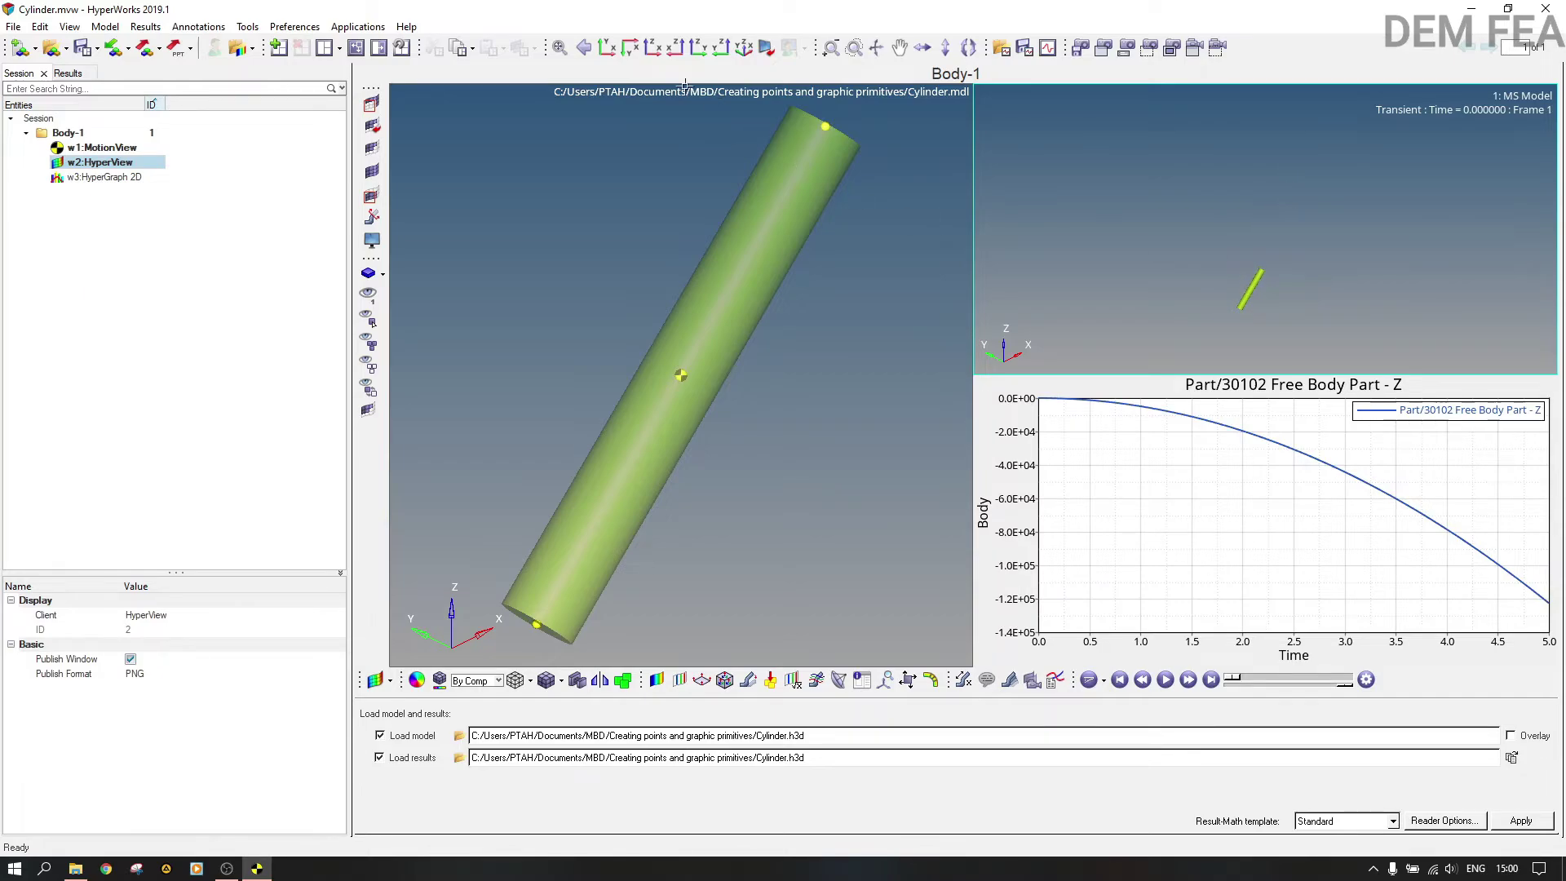
pyautogui.click(898, 46)
pyautogui.moveTo(1226, 283); pyautogui.dragTo(1224, 104)
pyautogui.click(1165, 680)
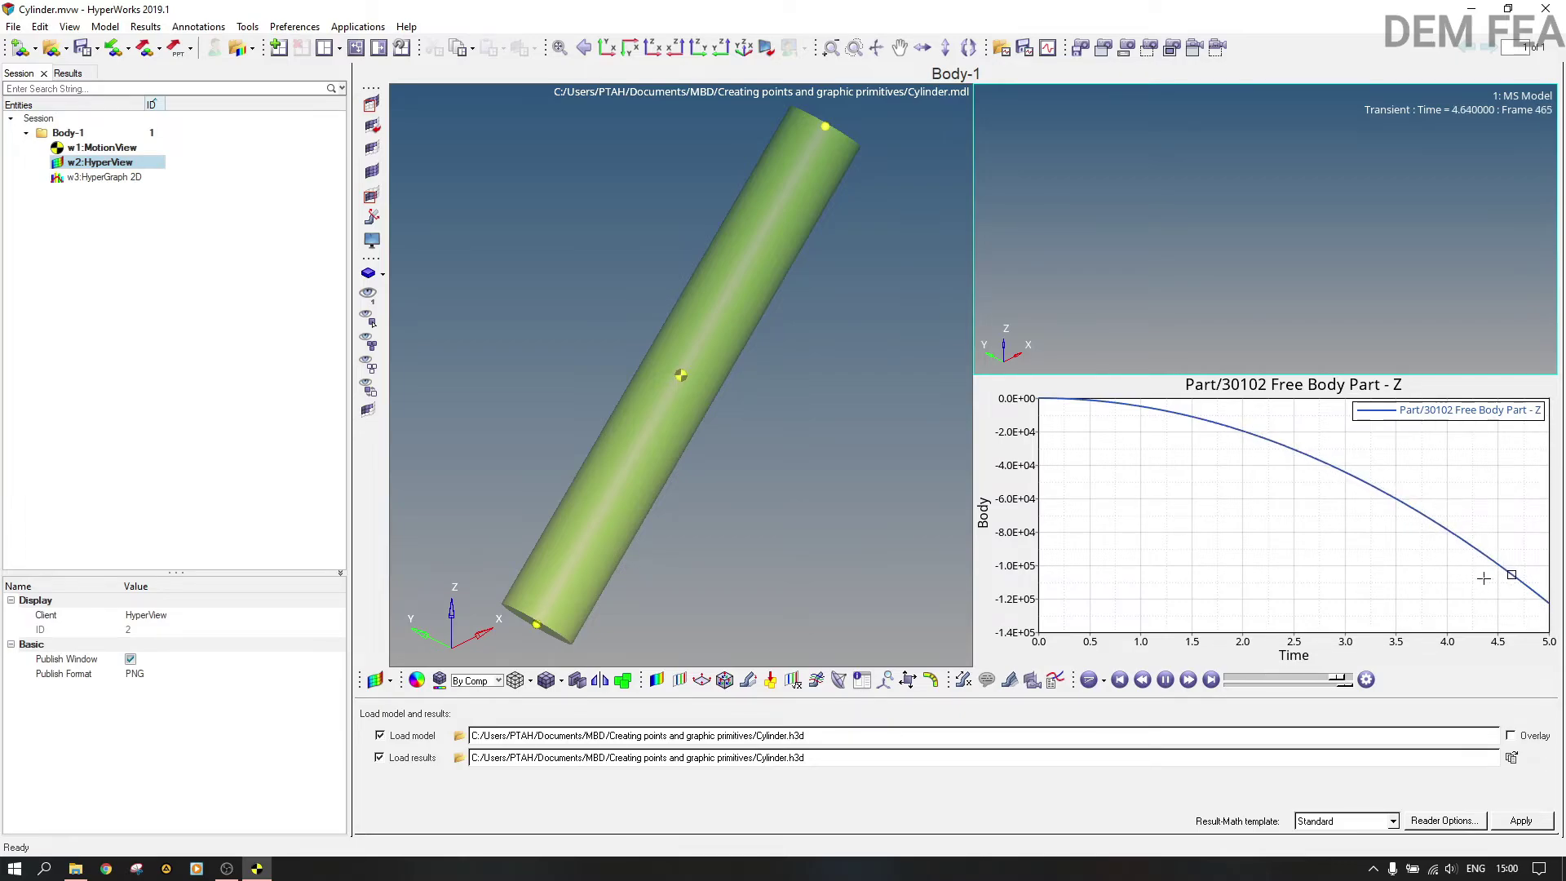
# Step: Pause the animation, reset it to time zero, and fit the cylinder in the animation window
pyautogui.click(1163, 681)
pyautogui.scroll(-5, 1273, 681)
pyautogui.moveTo(1262, 683); pyautogui.dragTo(1236, 683)
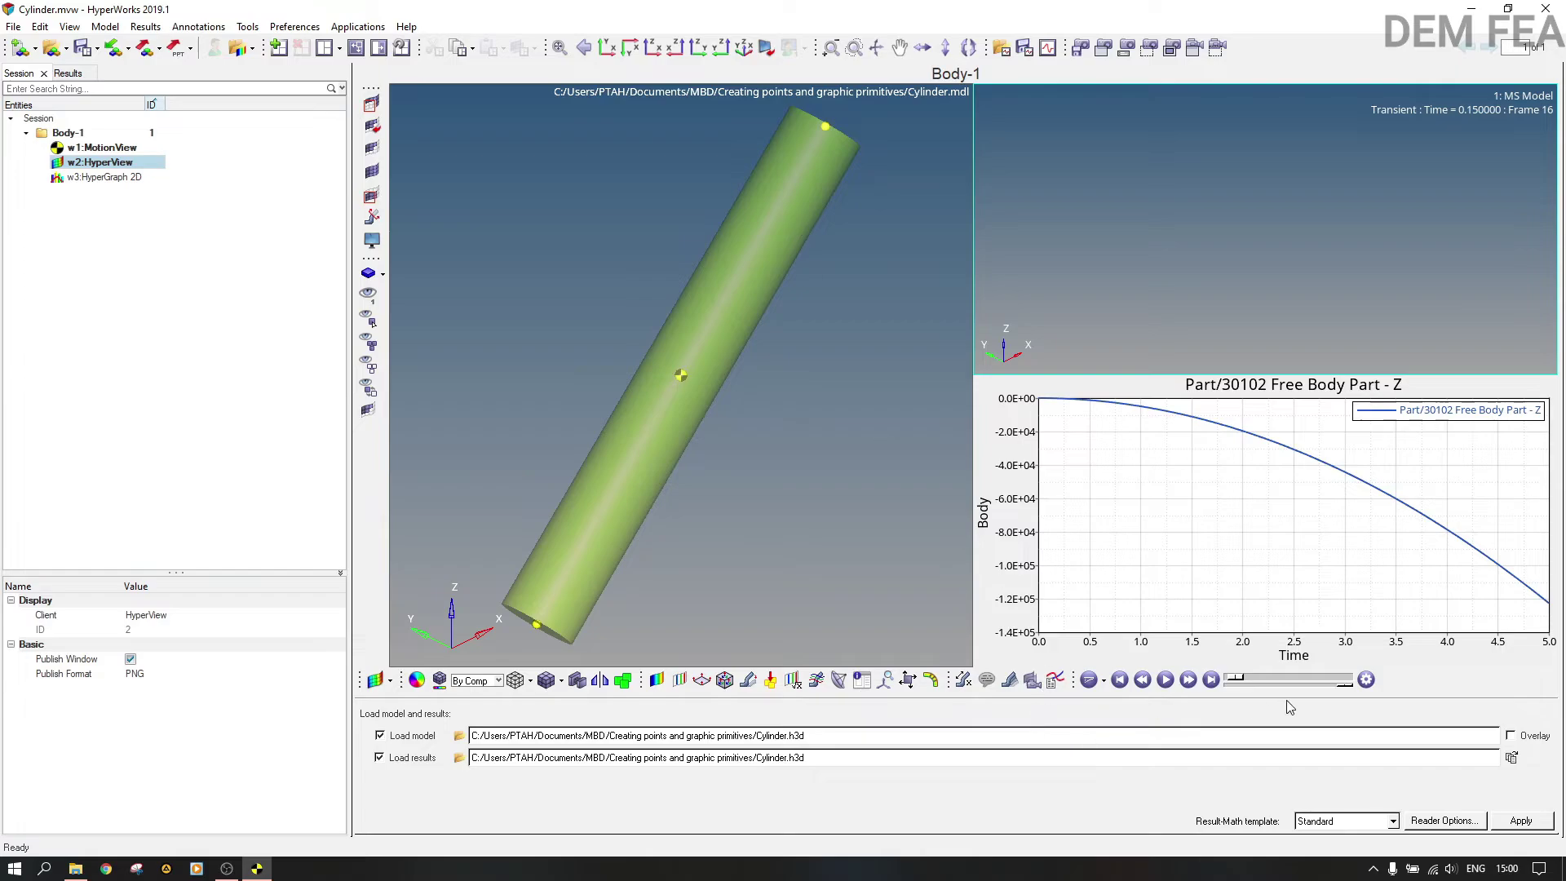
pyautogui.click(1234, 679)
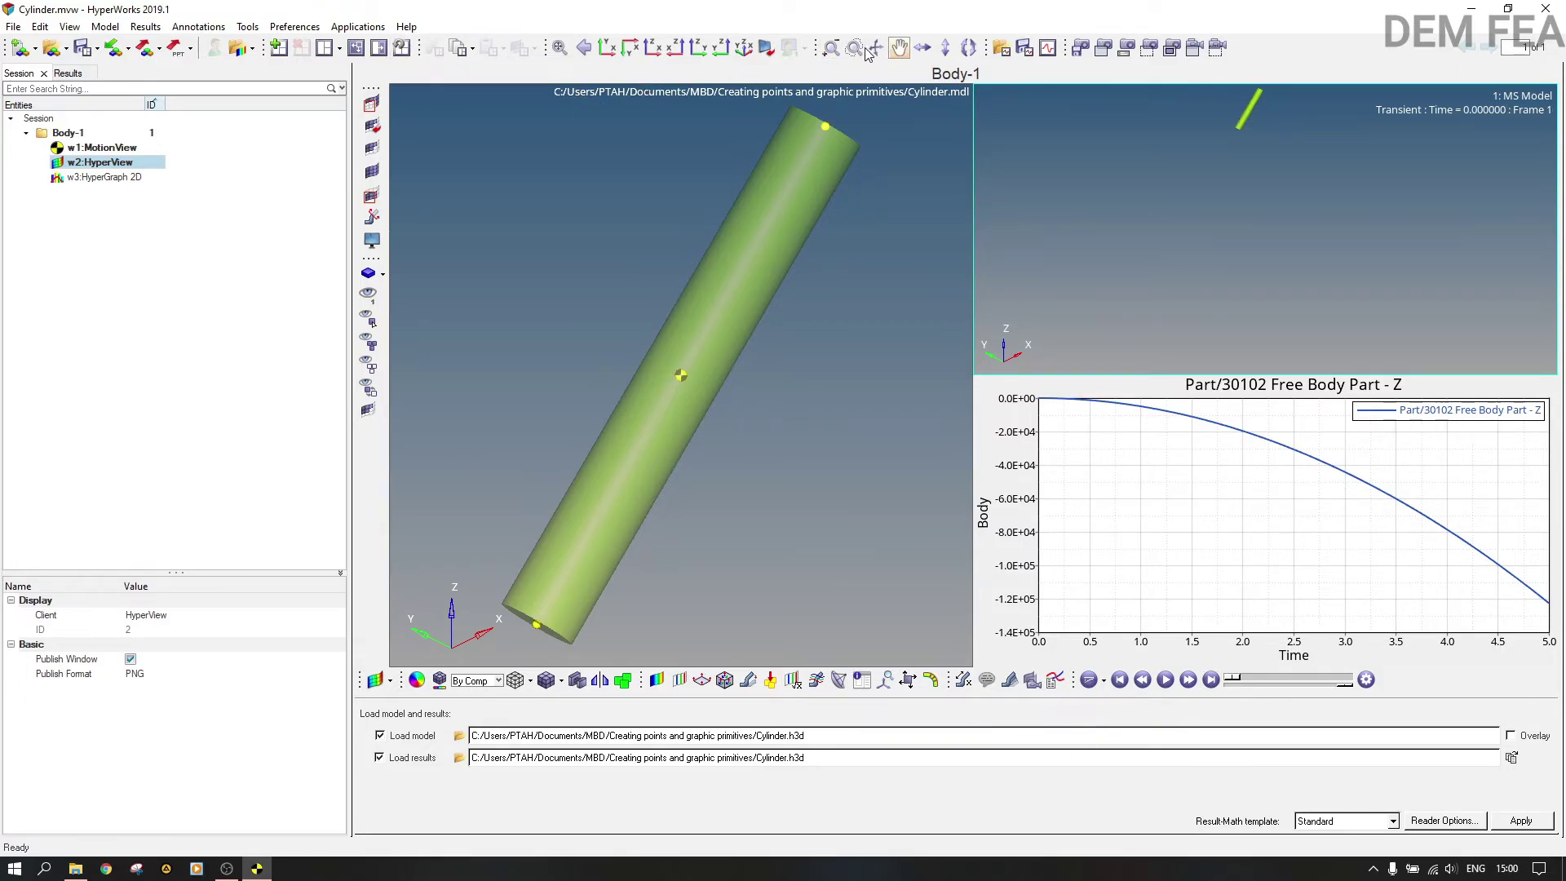
pyautogui.click(560, 47)
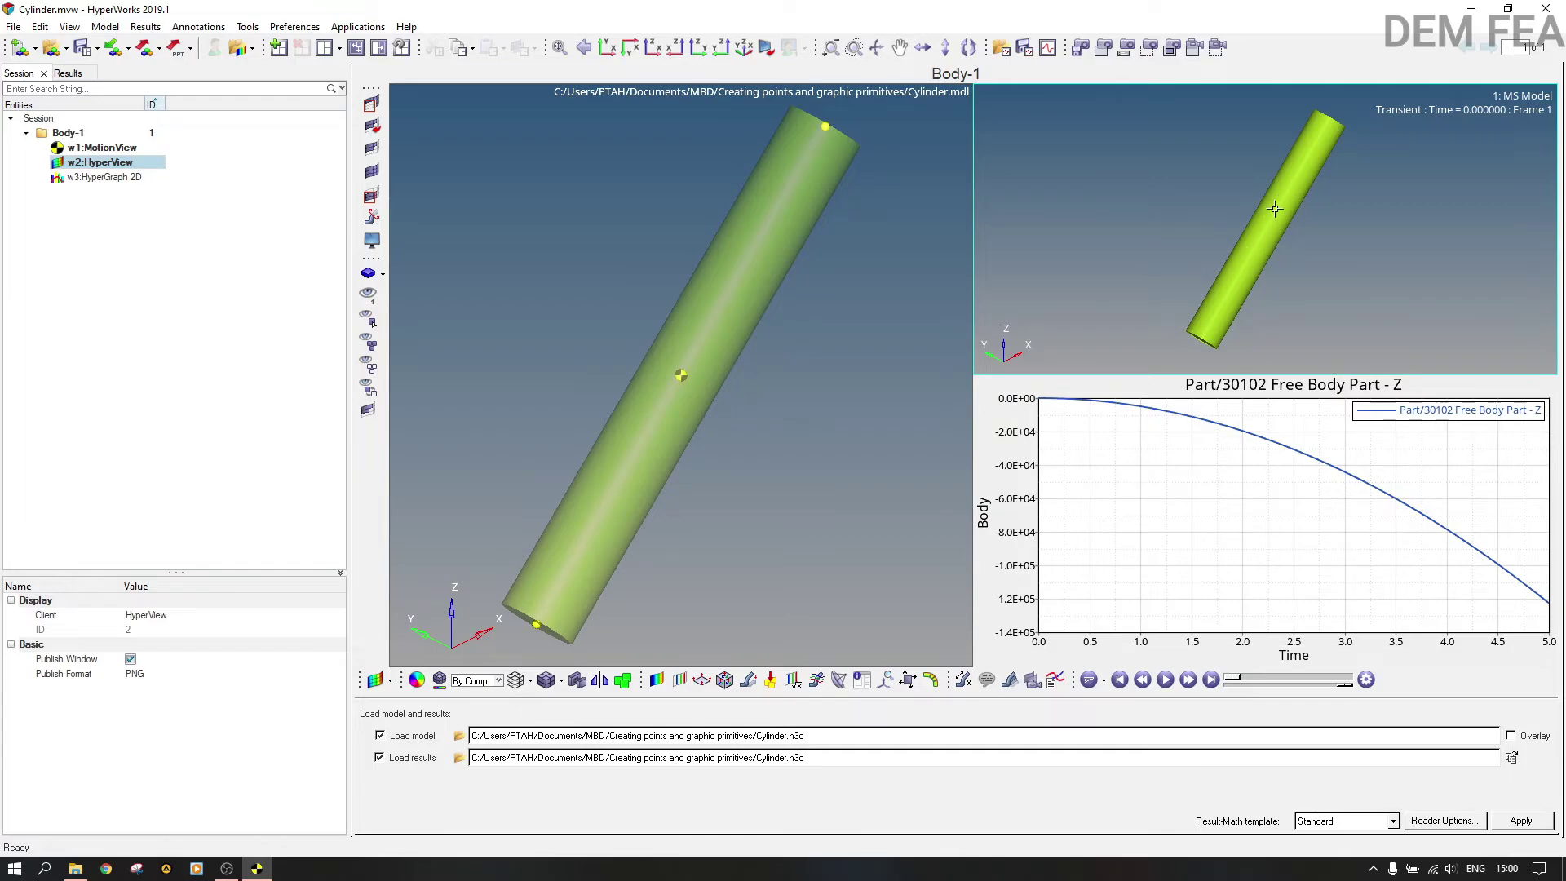
# Step: Add a tracking system that follows the cylinder component, and play the tracked animation up to about 2.68 s
pyautogui.click(840, 682)
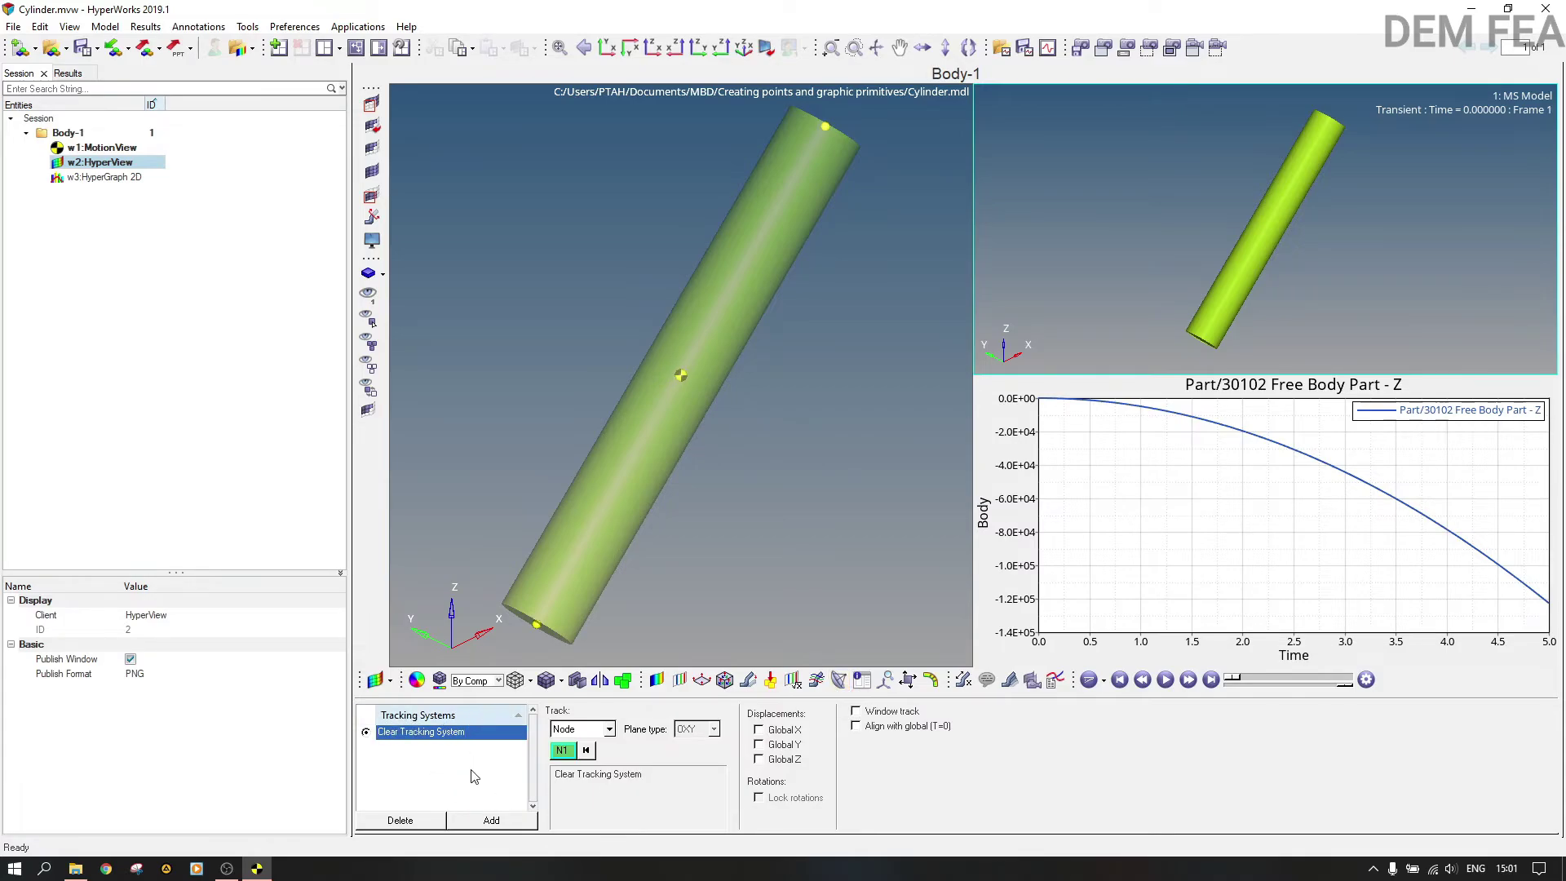
pyautogui.click(491, 821)
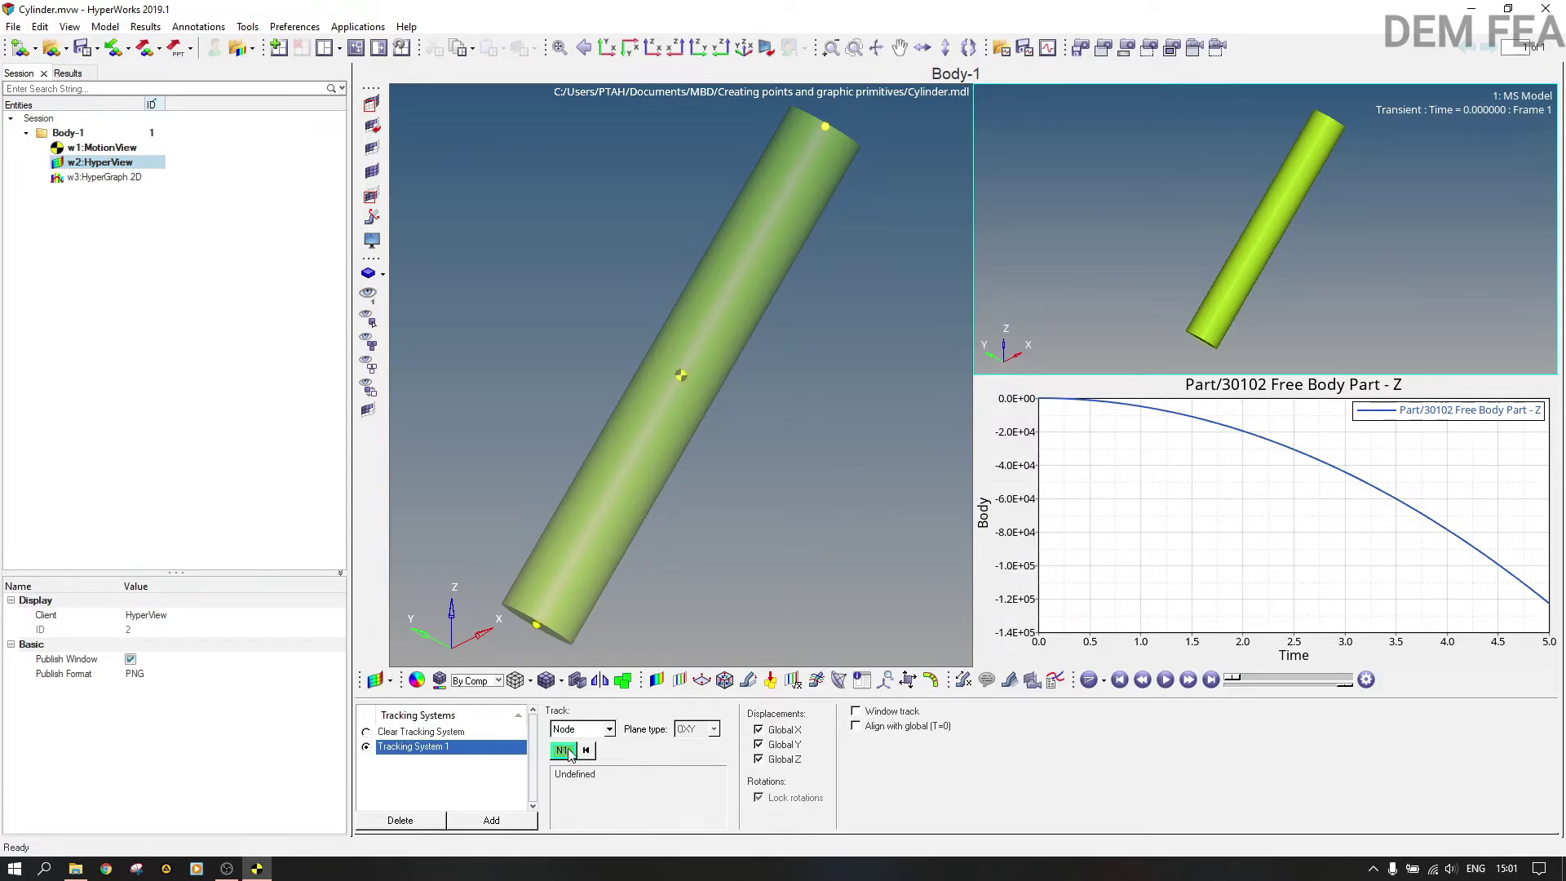
pyautogui.click(608, 732)
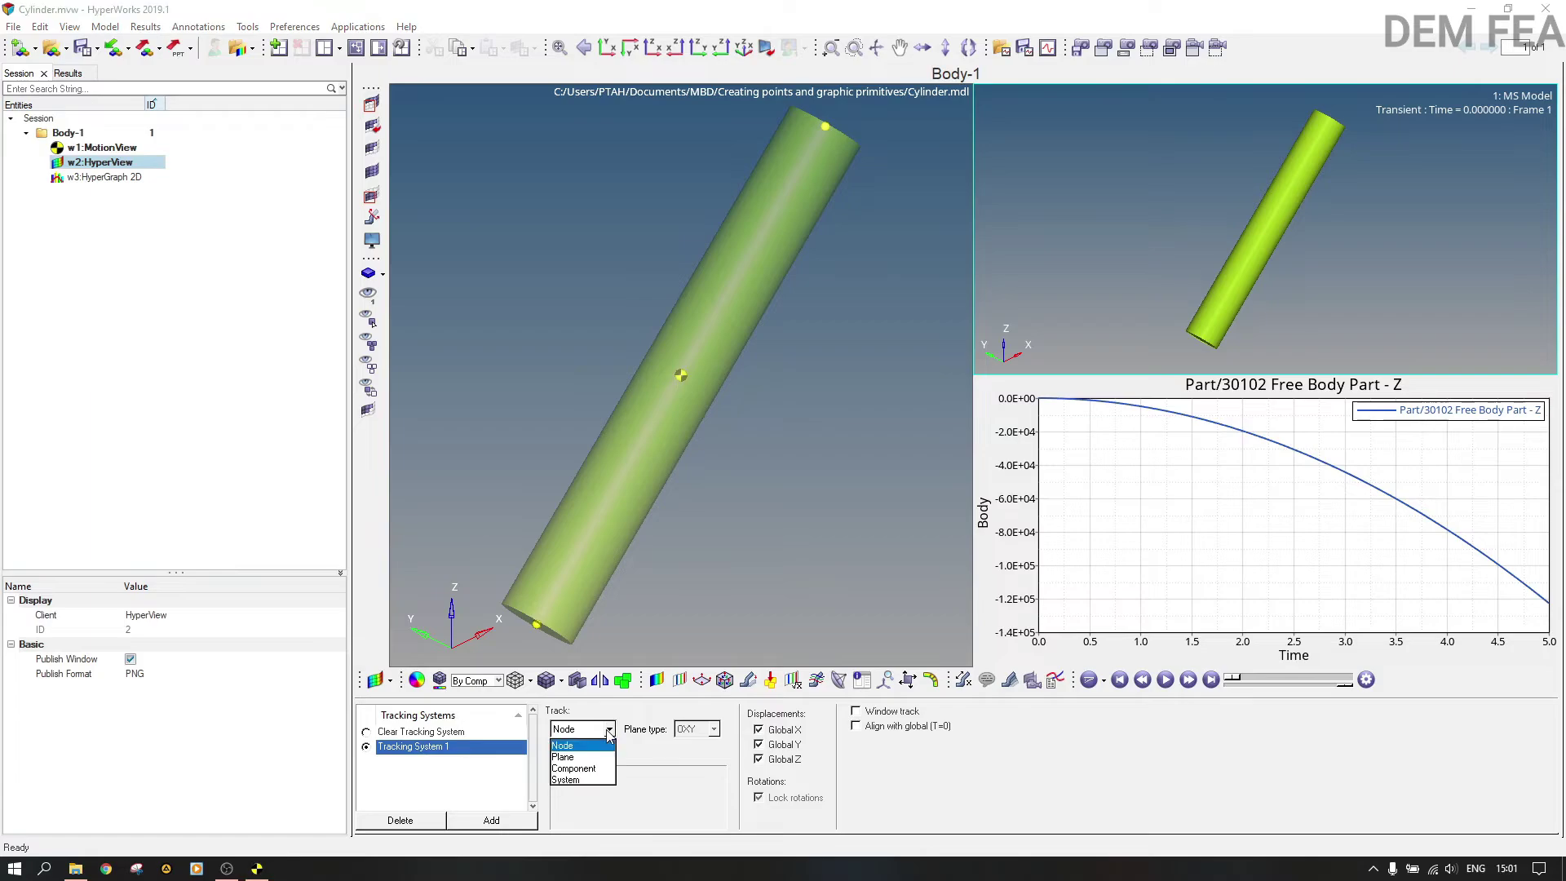
pyautogui.click(582, 769)
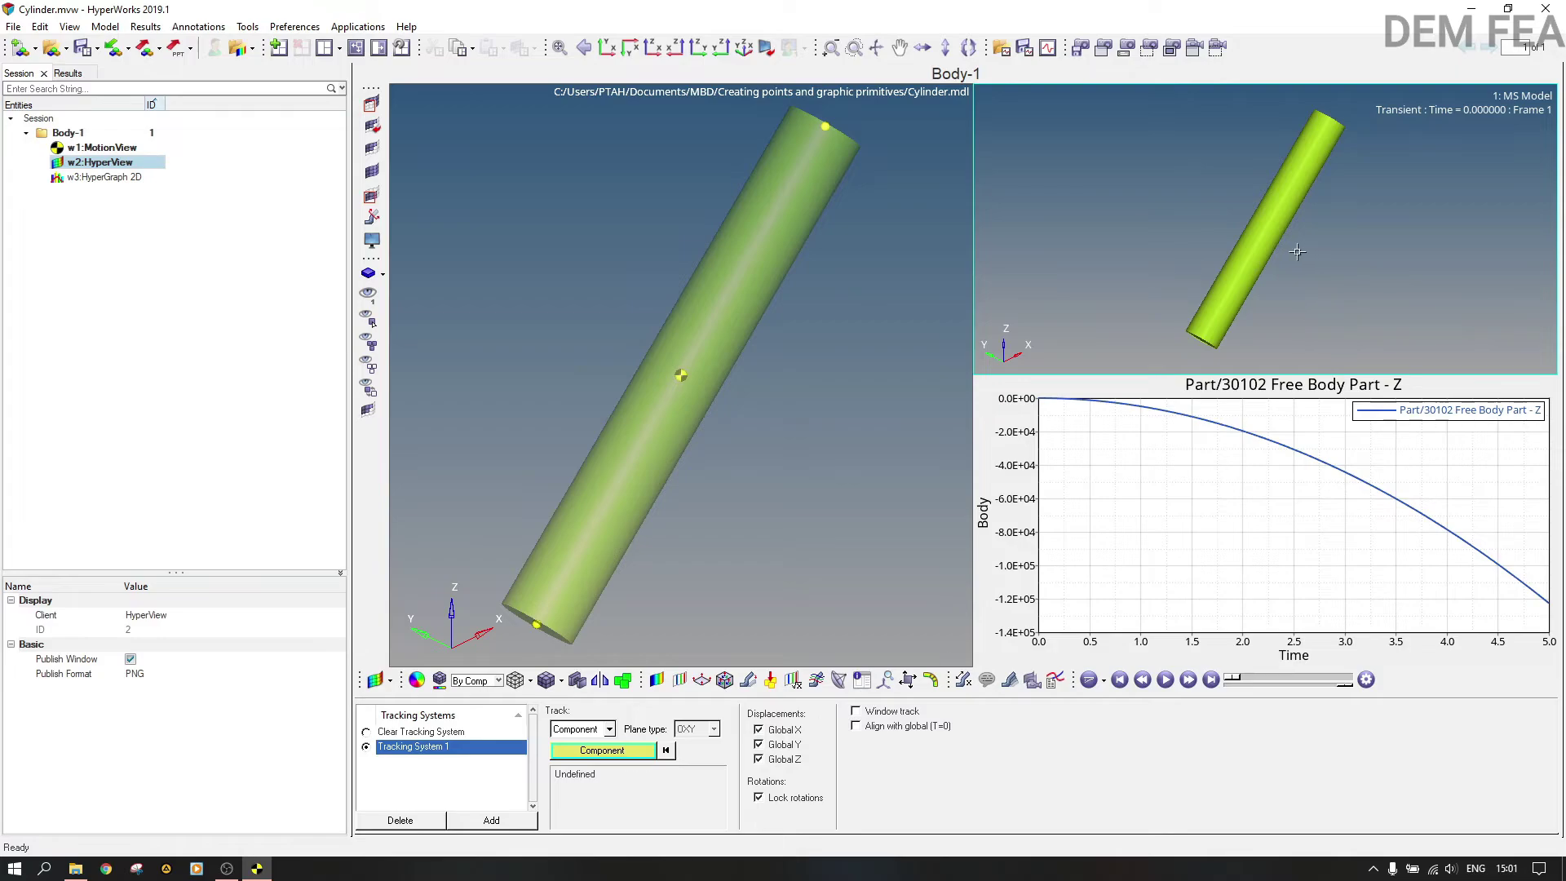
pyautogui.click(1261, 250)
pyautogui.click(1166, 679)
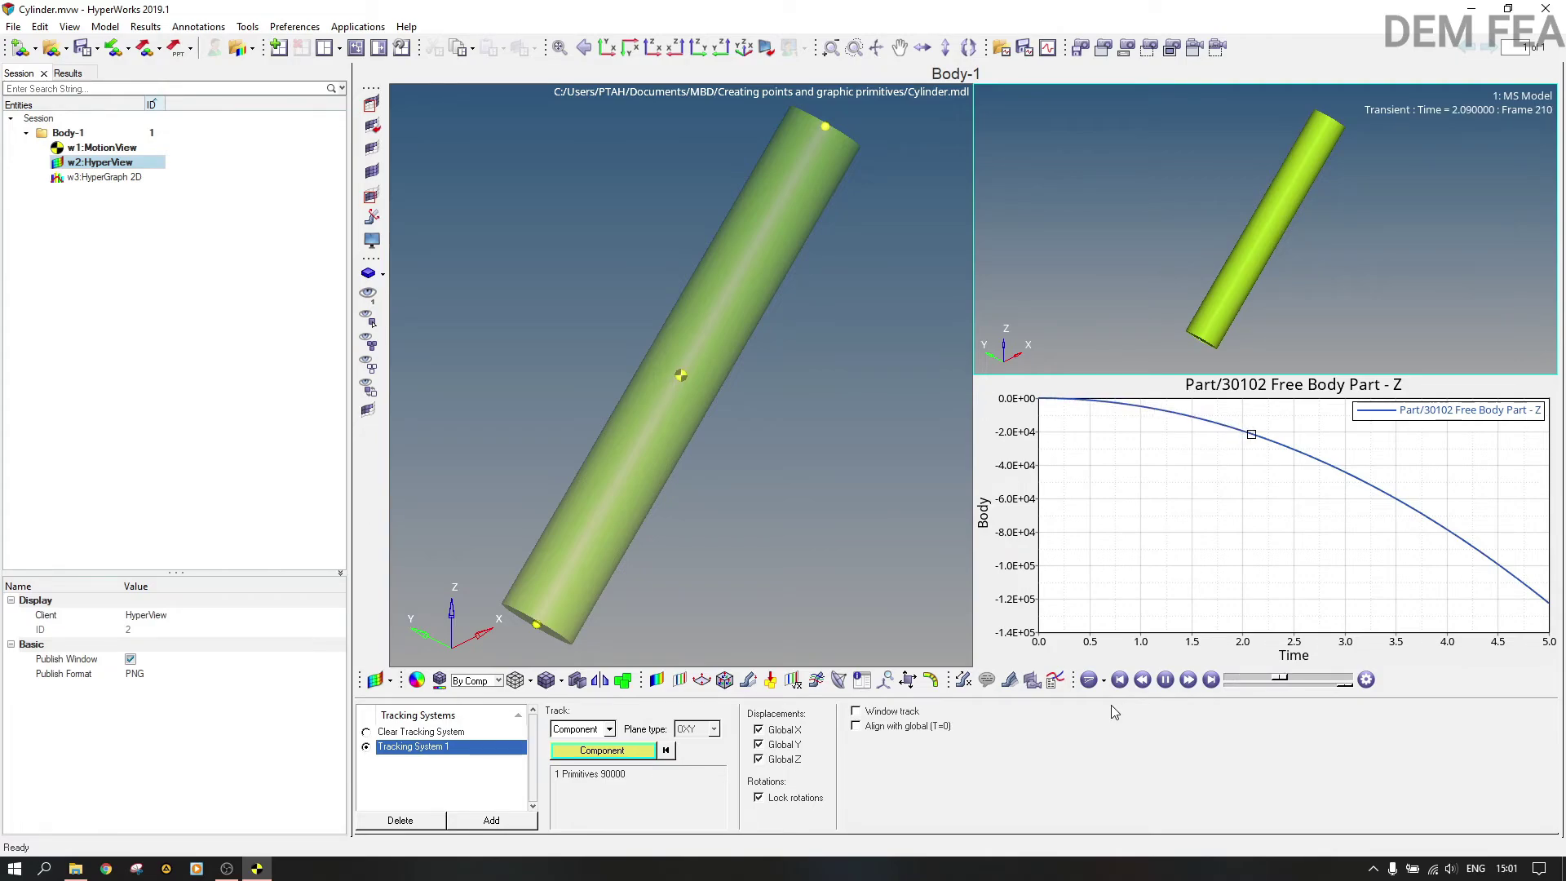
pyautogui.click(1166, 680)
# Step: Examine the tracked cylinder from rotated and standard view directions, and restore the isometric view
pyautogui.click(922, 47)
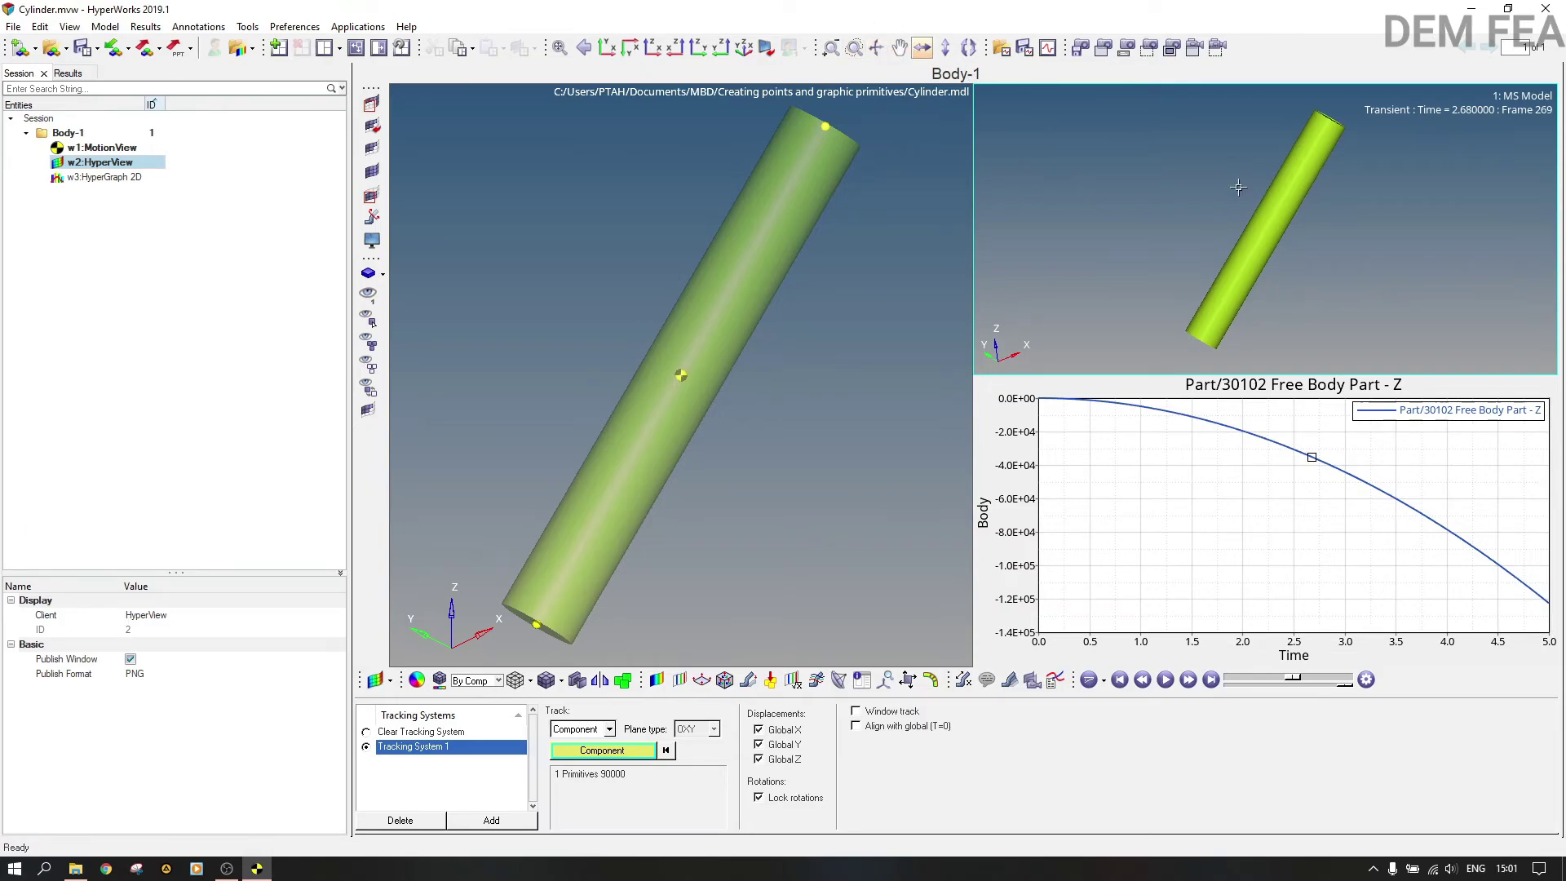
pyautogui.click(1089, 315)
pyautogui.click(968, 47)
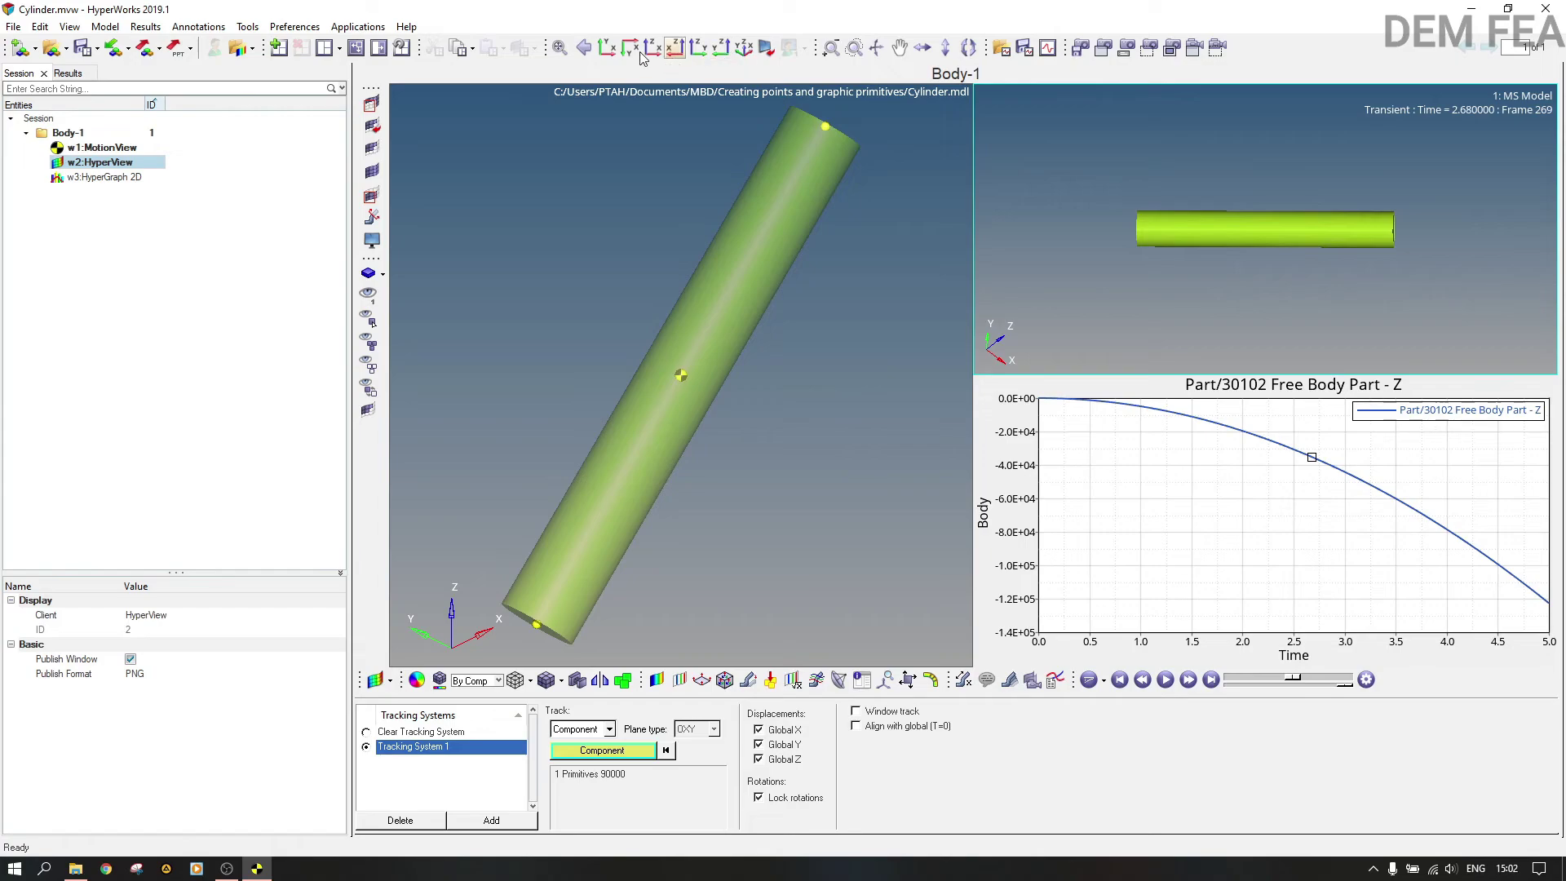
pyautogui.click(744, 51)
pyautogui.click(716, 49)
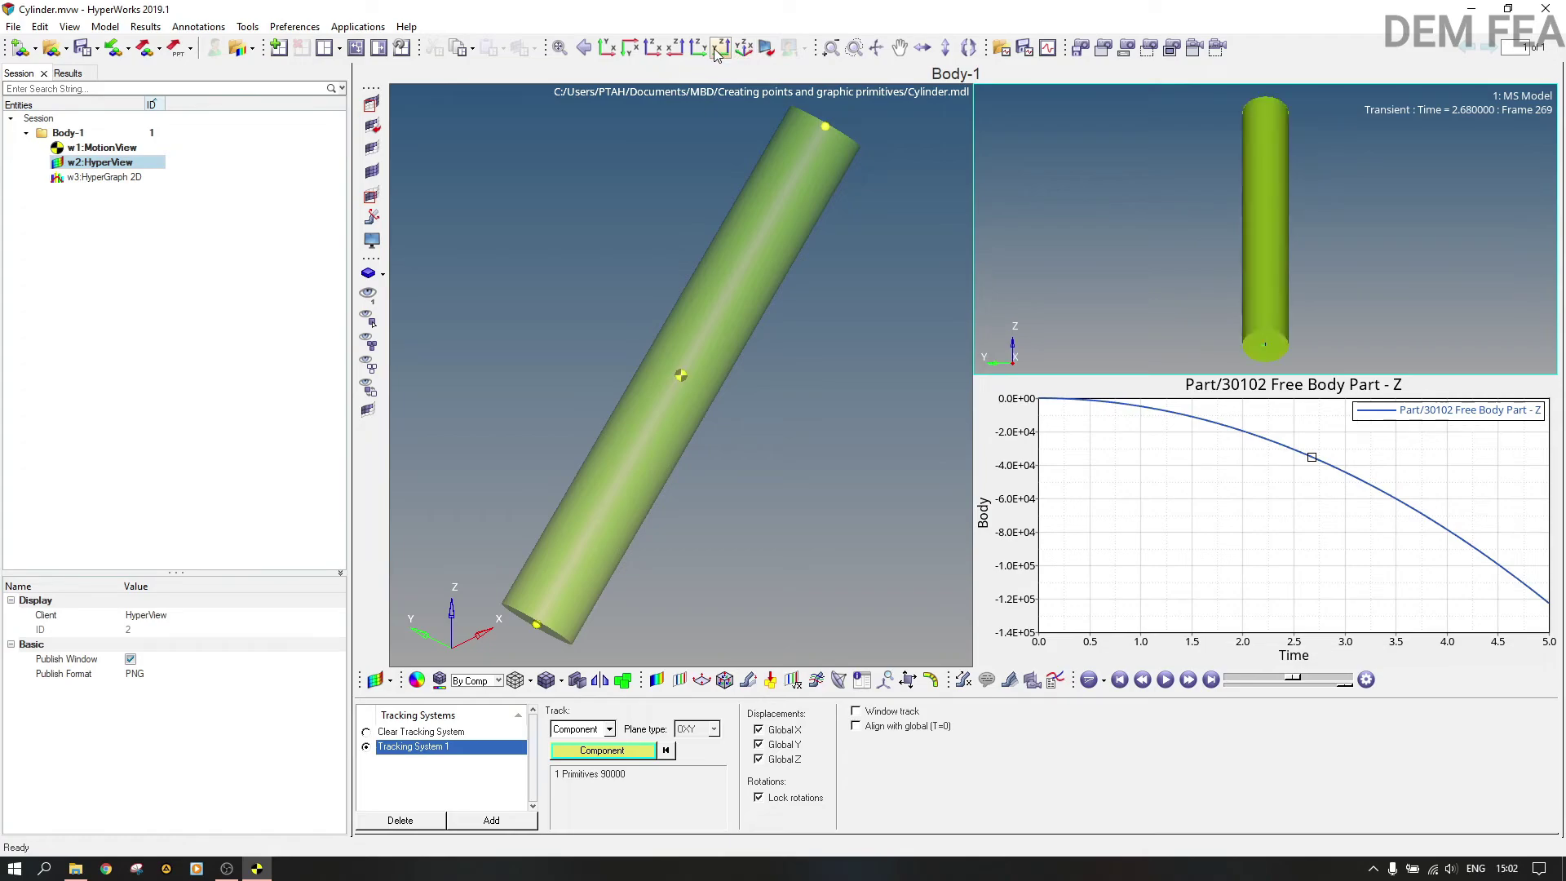
pyautogui.click(719, 50)
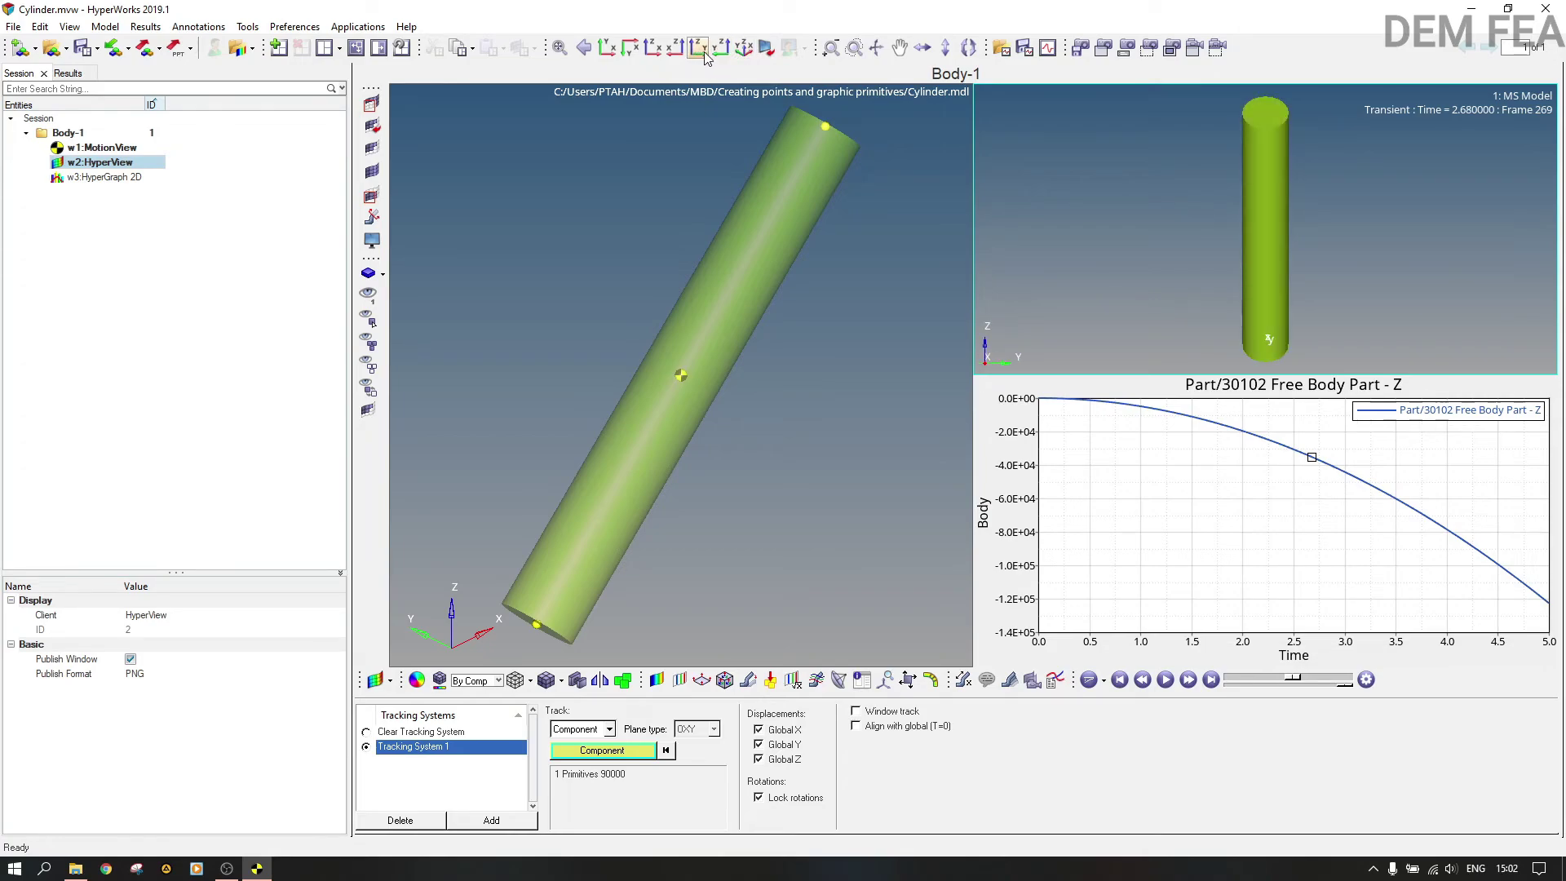
pyautogui.click(719, 52)
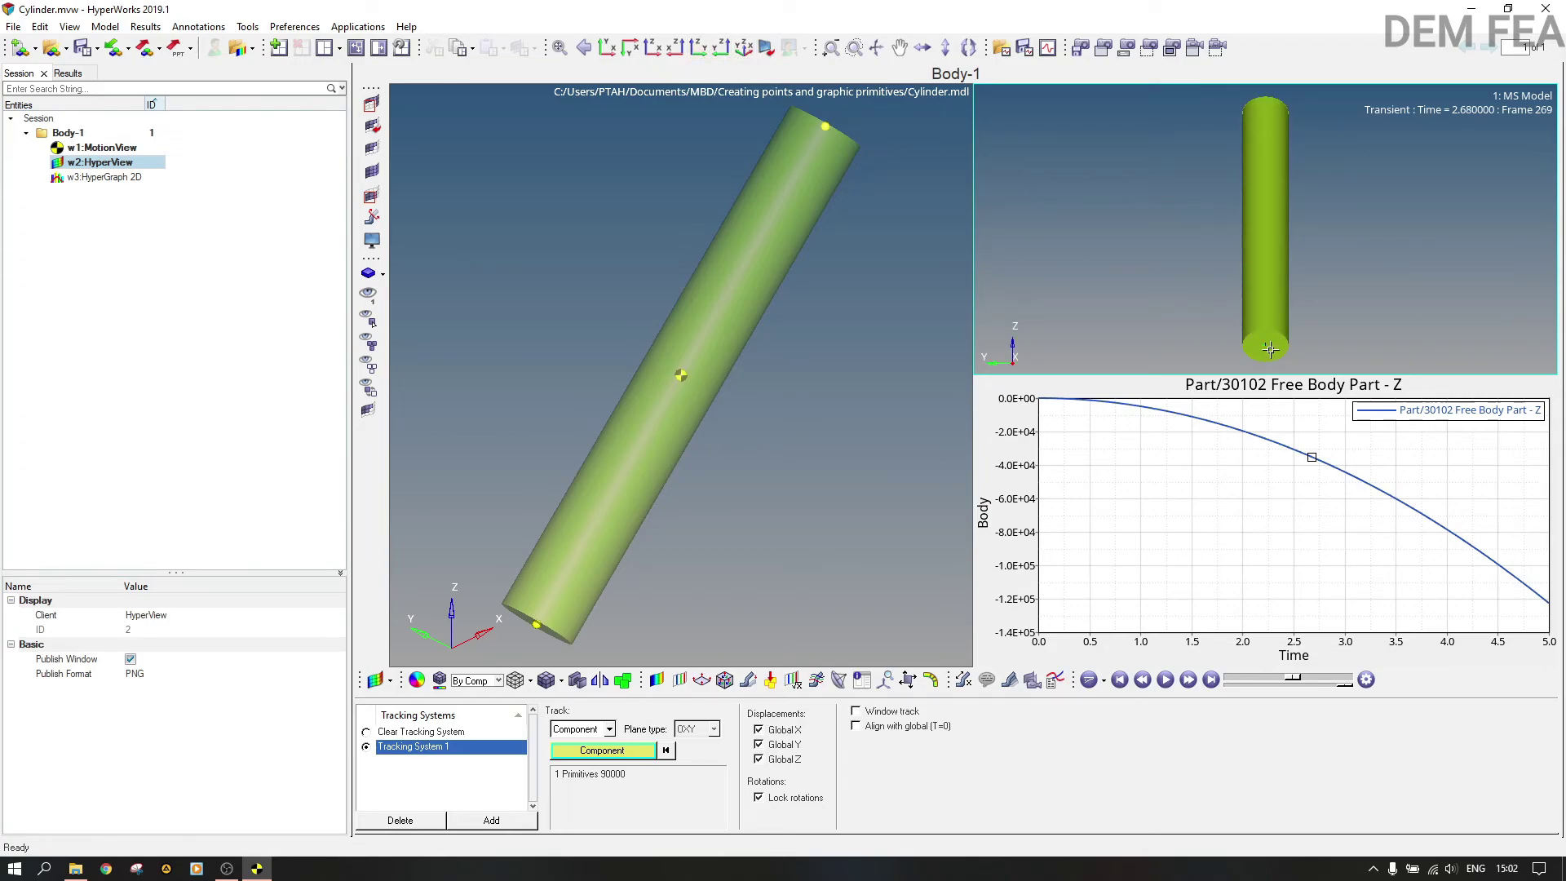
pyautogui.click(606, 48)
pyautogui.click(743, 49)
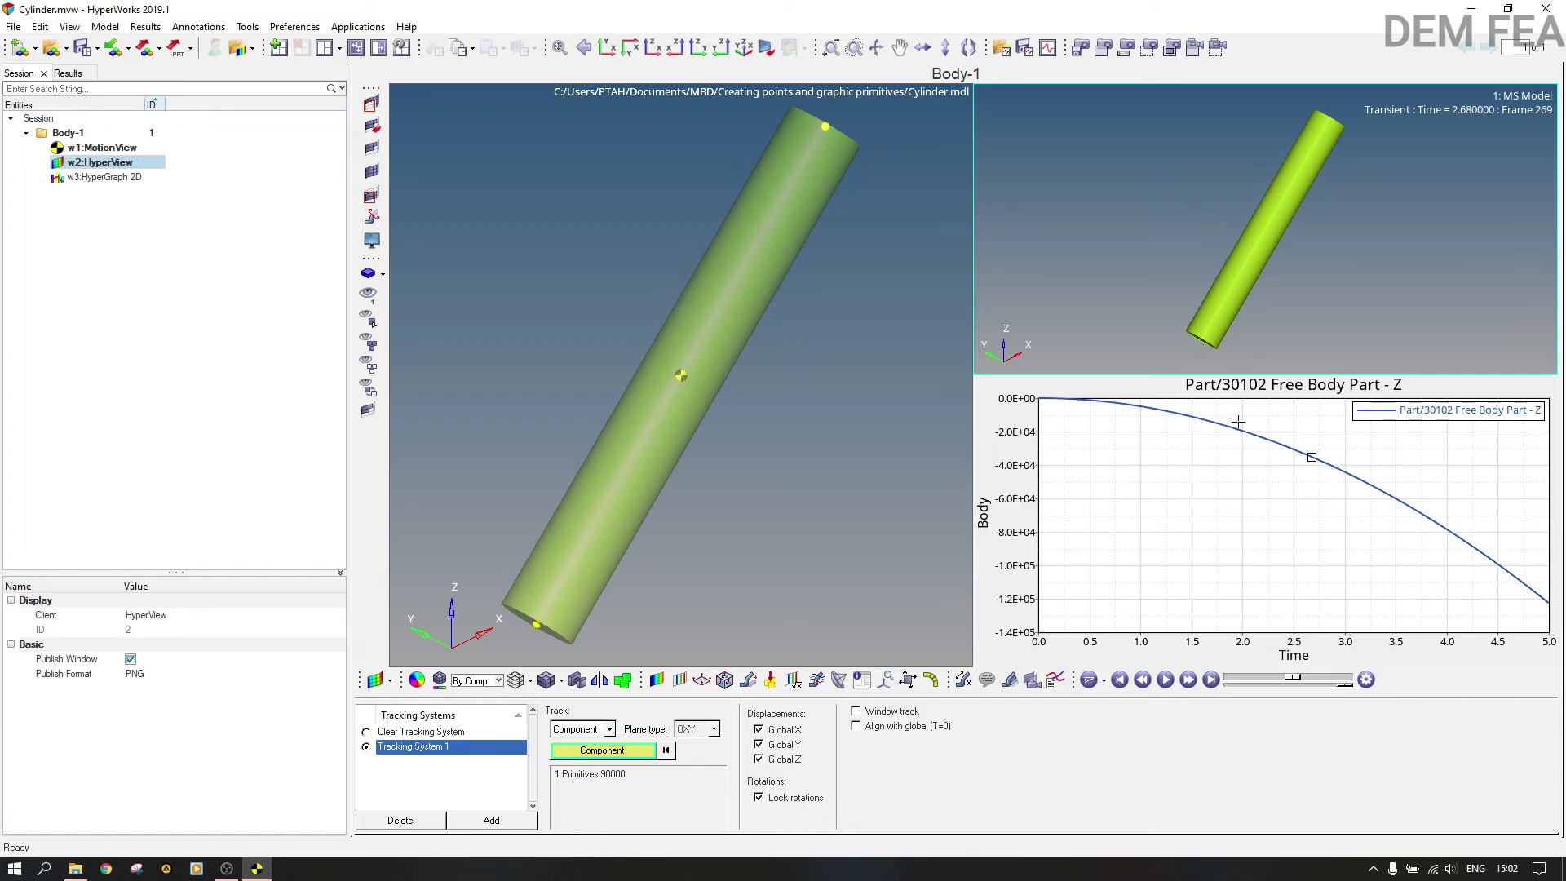
# Step: Review the Z plot's advanced options for header, footer, axes, legend and curves without changing them
pyautogui.click(1235, 394)
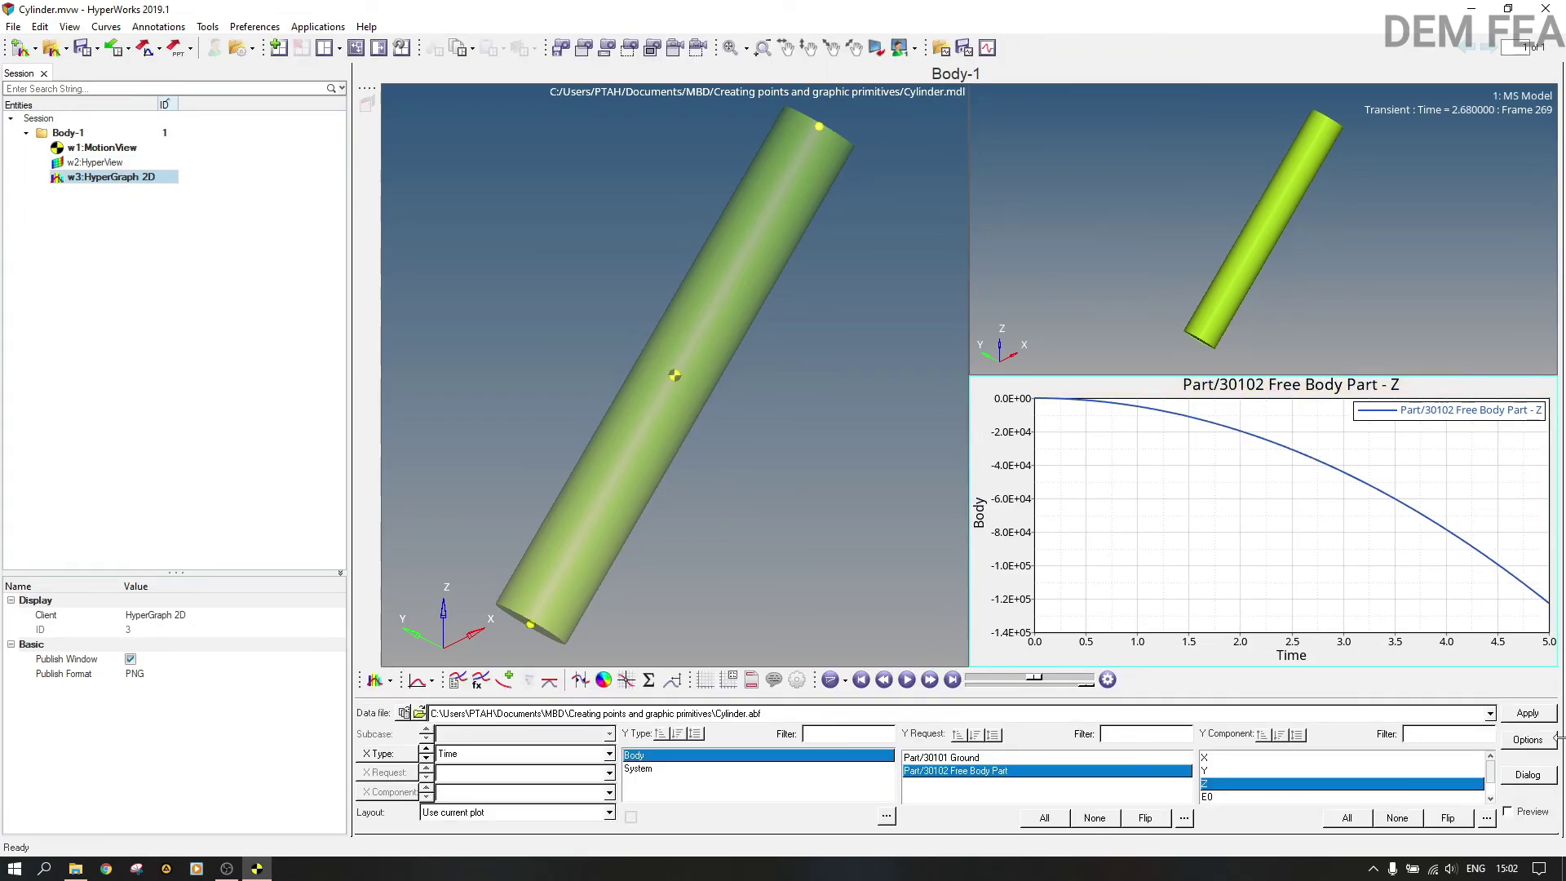
pyautogui.click(1533, 739)
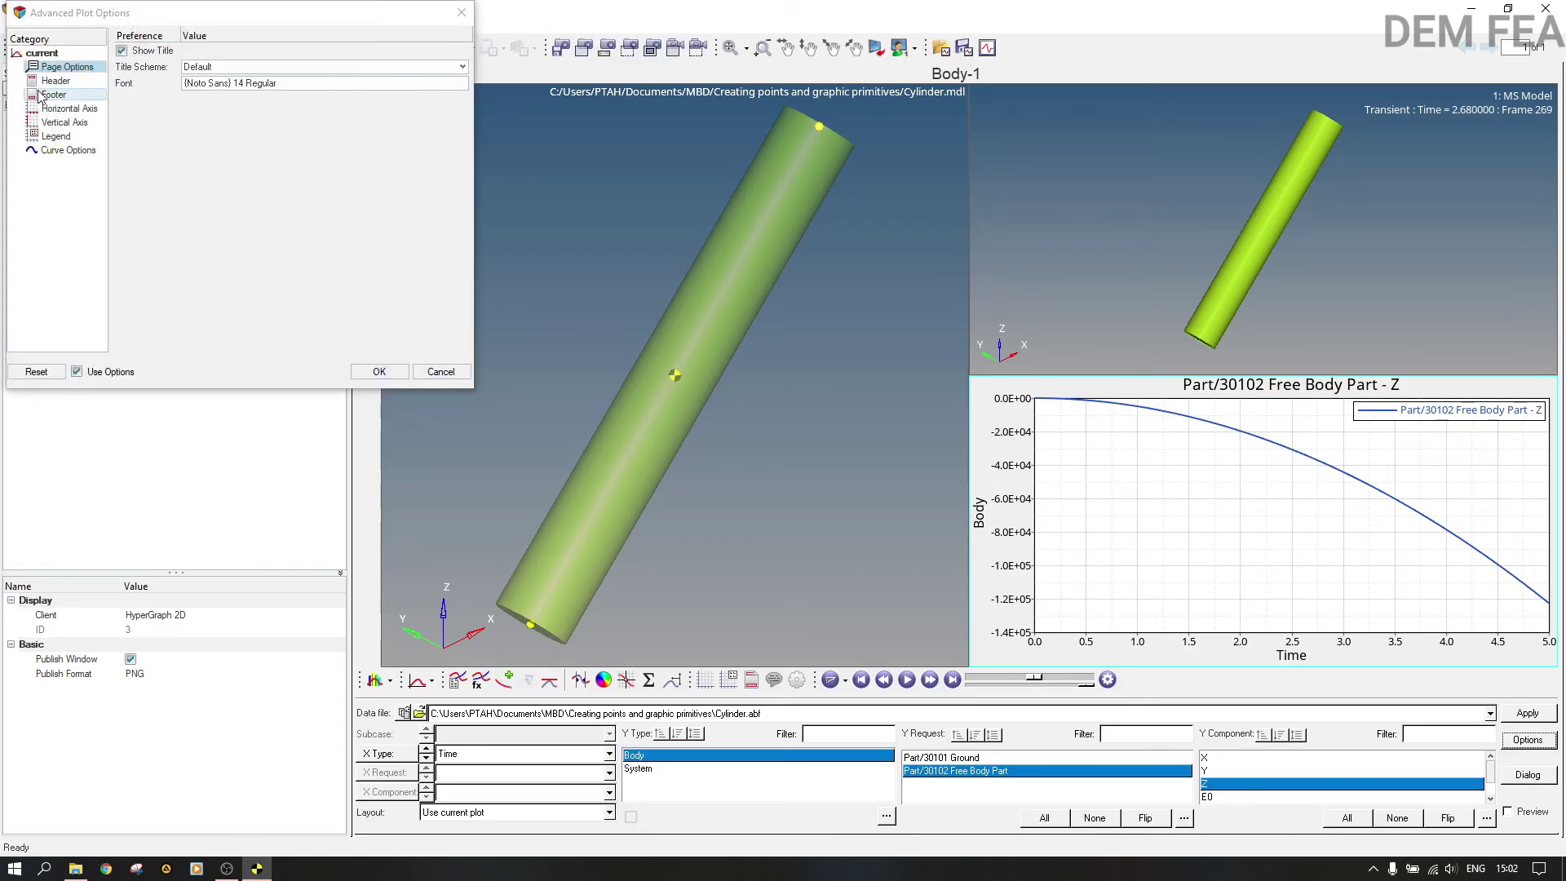
pyautogui.click(64, 85)
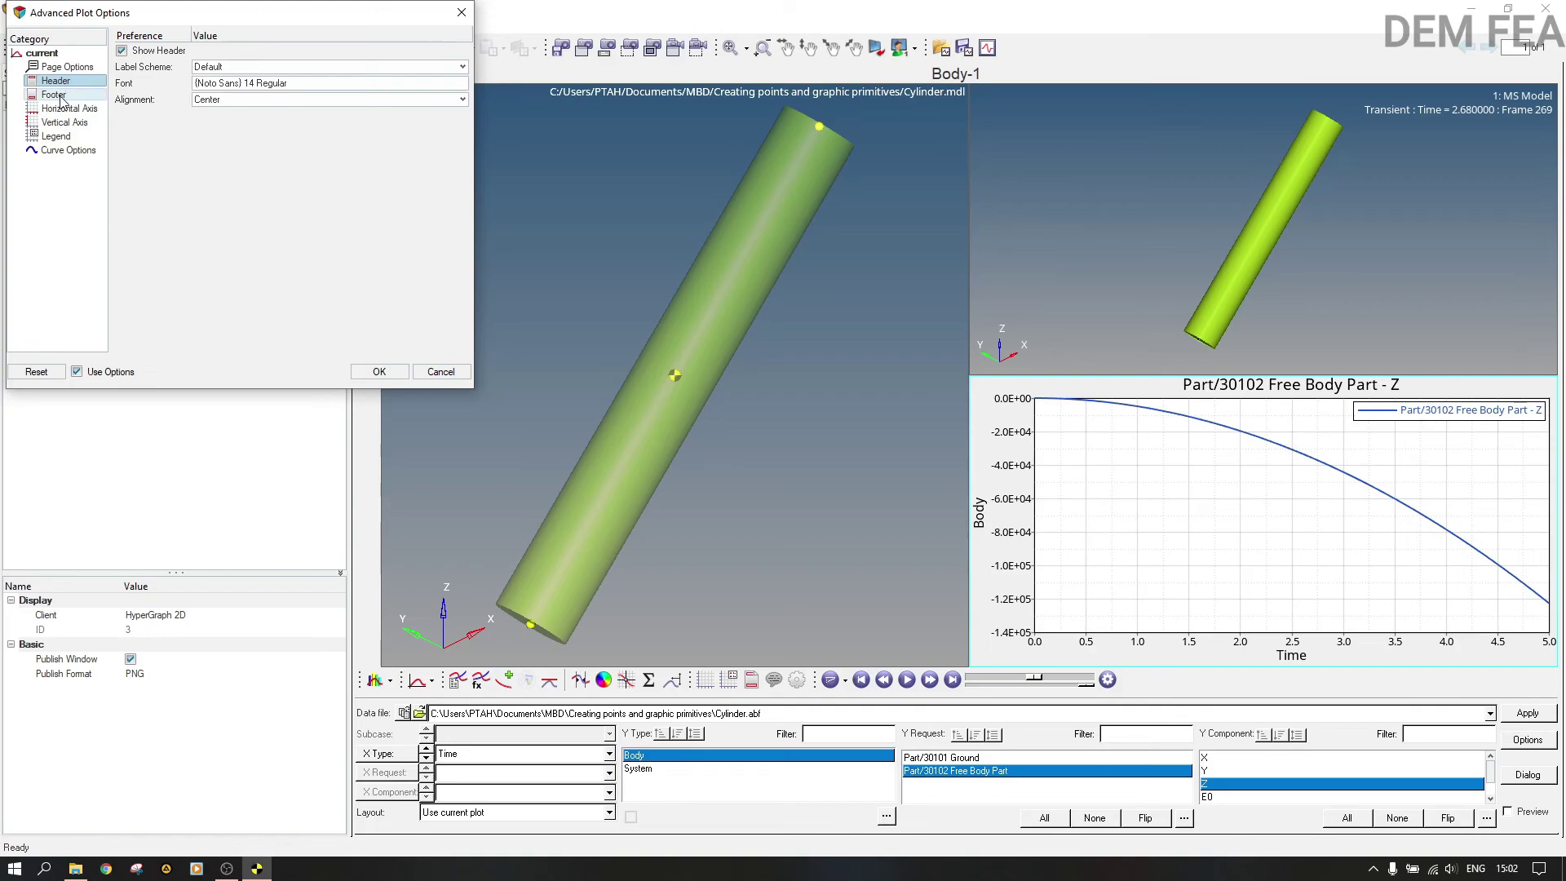
pyautogui.click(53, 96)
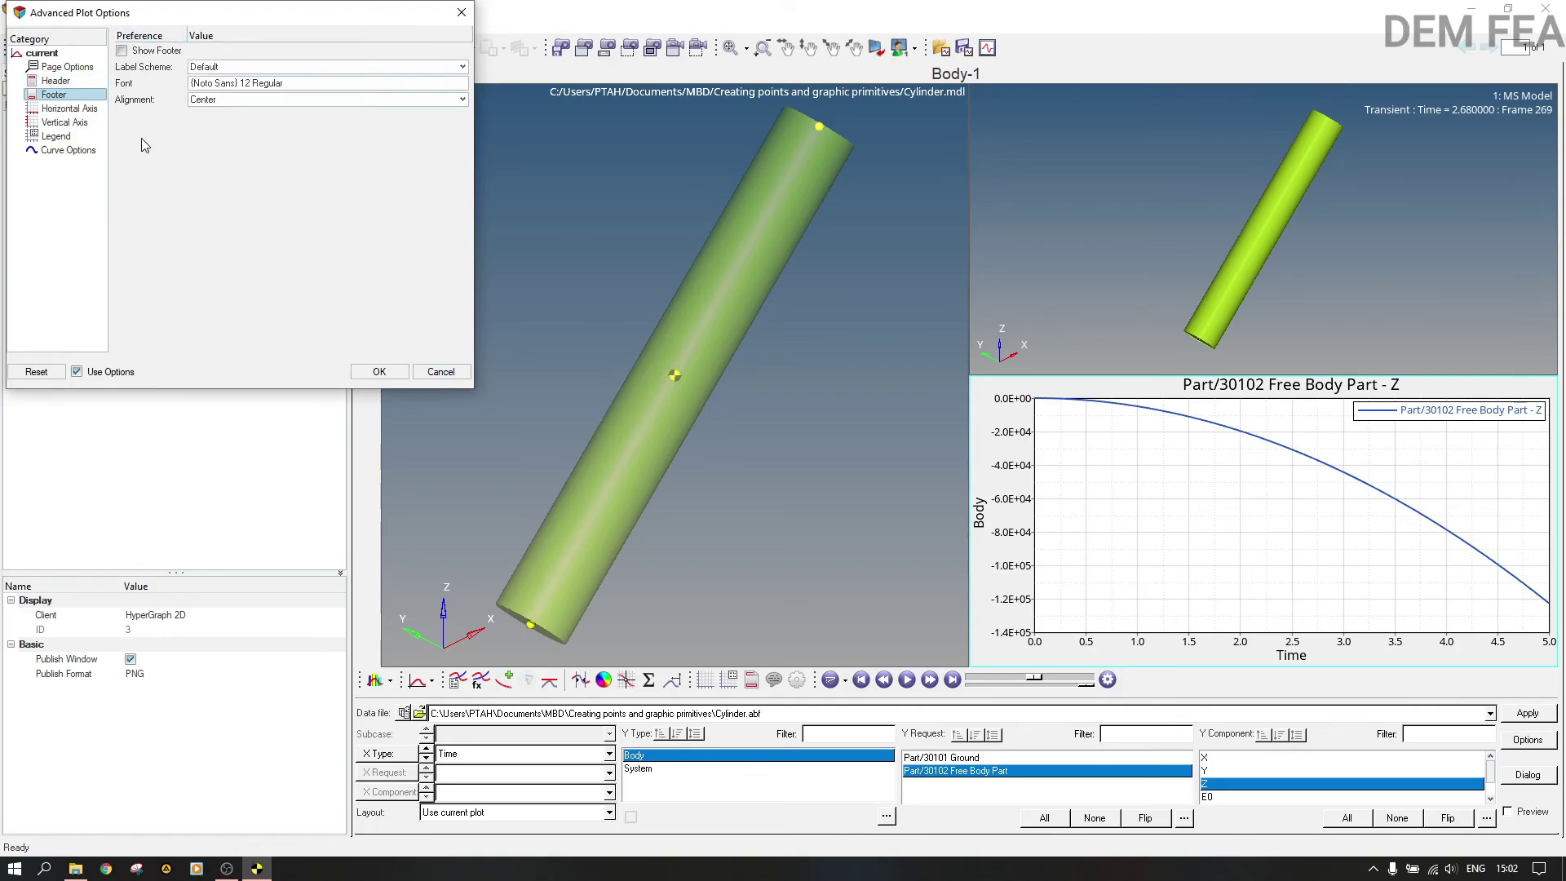
pyautogui.click(74, 109)
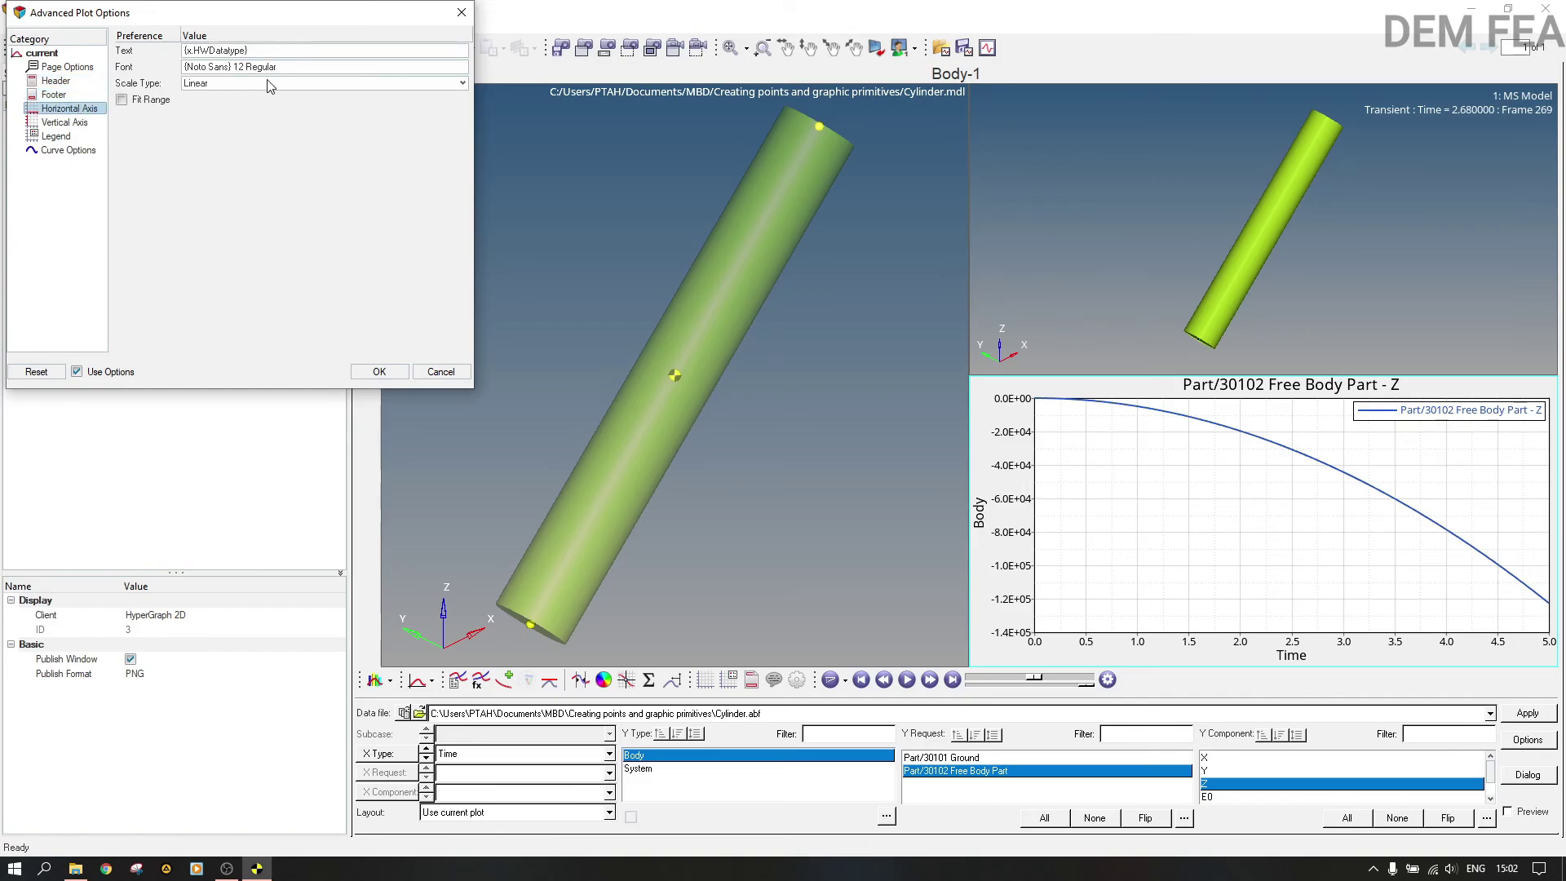
pyautogui.click(63, 137)
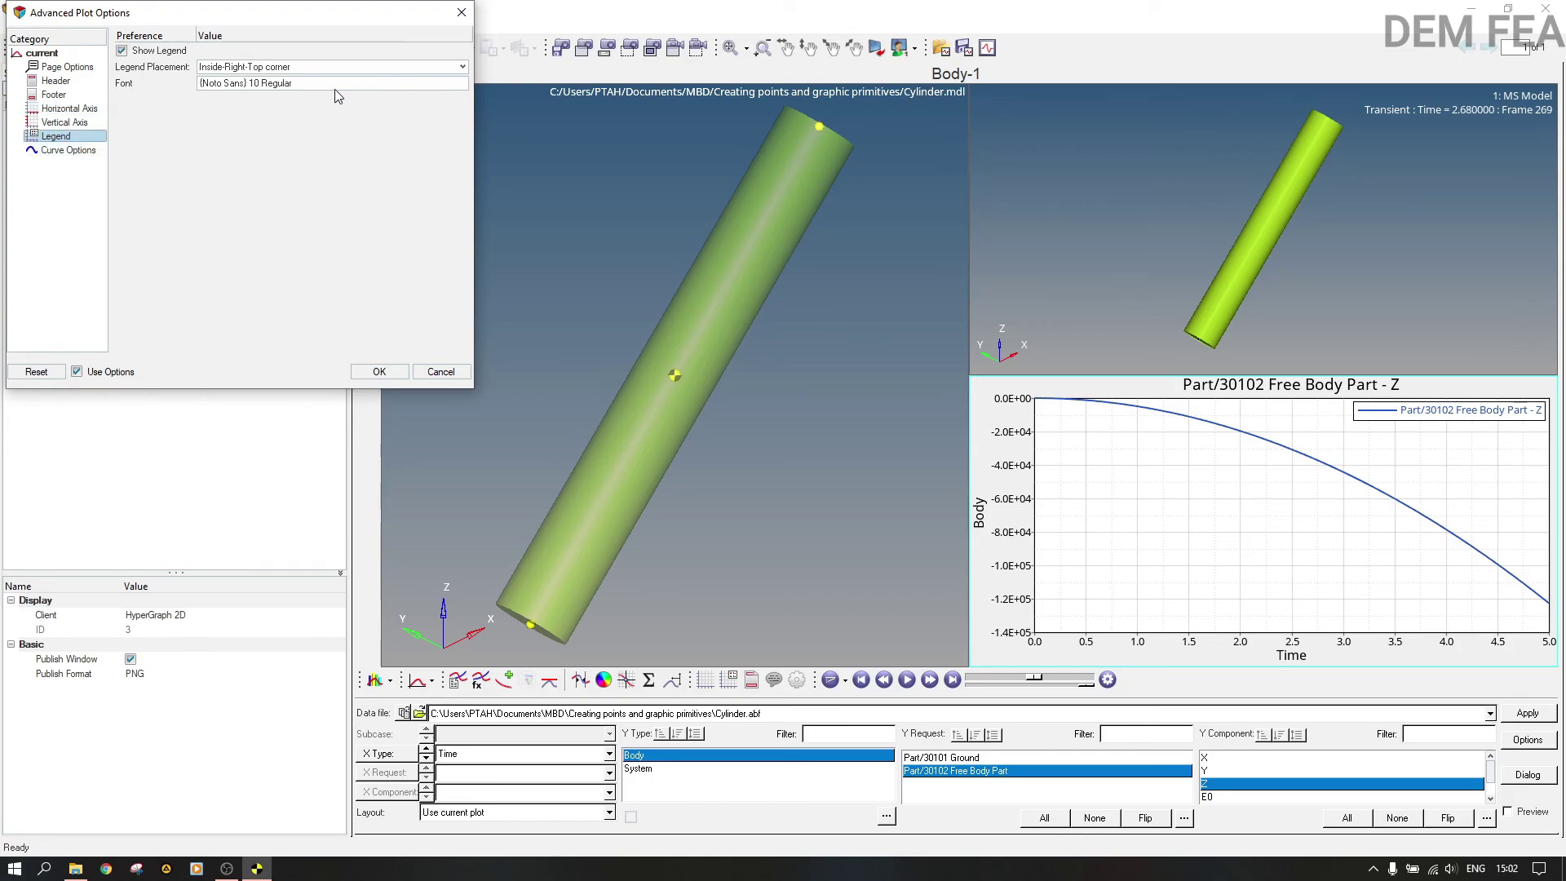
pyautogui.click(53, 152)
pyautogui.click(76, 124)
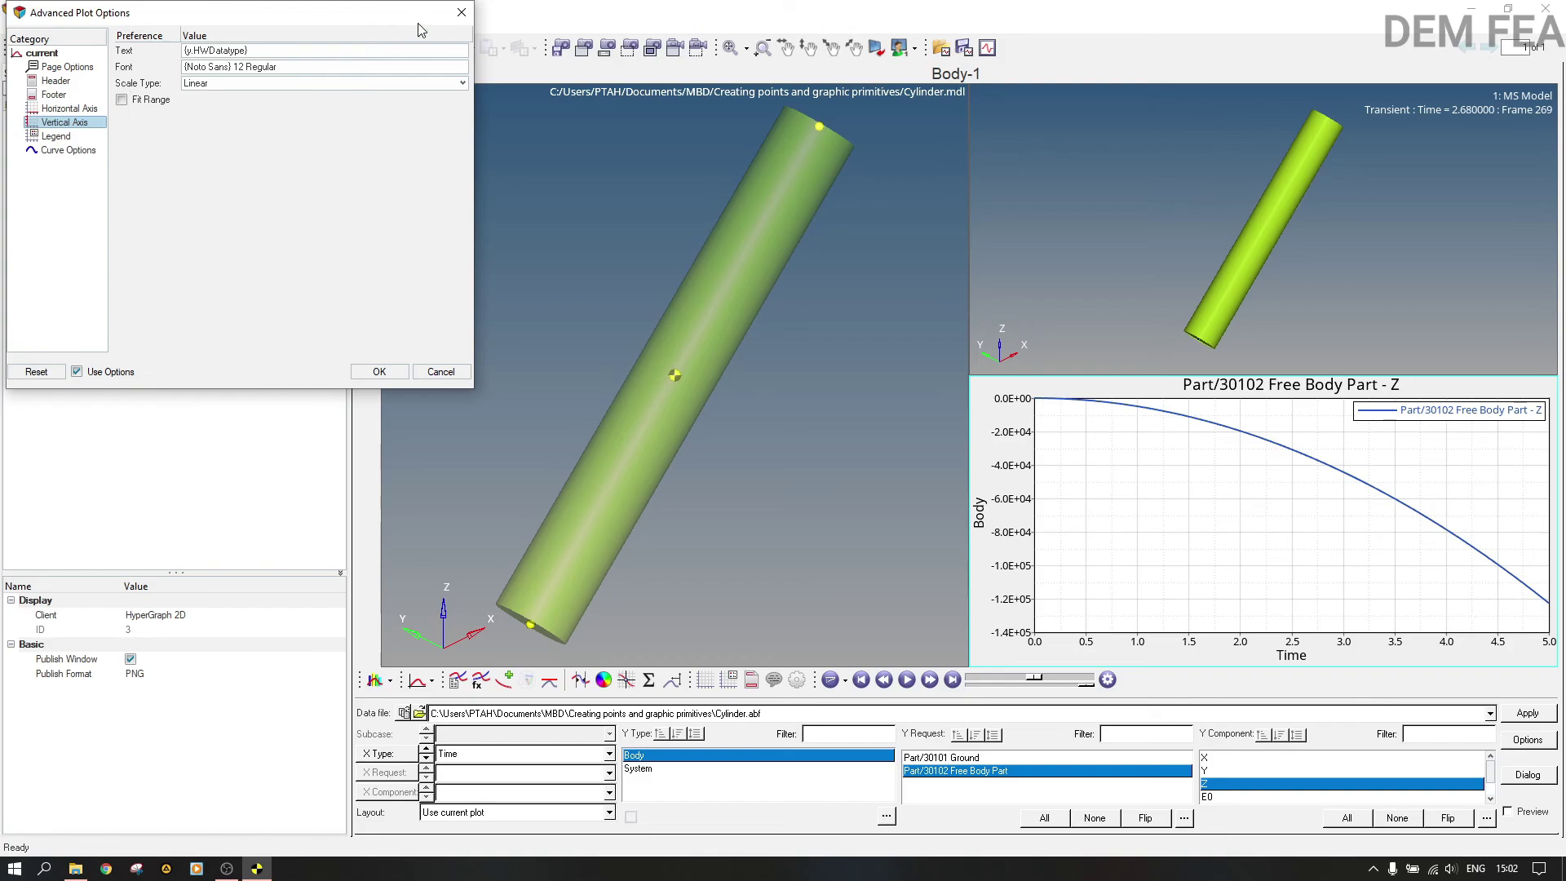
pyautogui.click(461, 12)
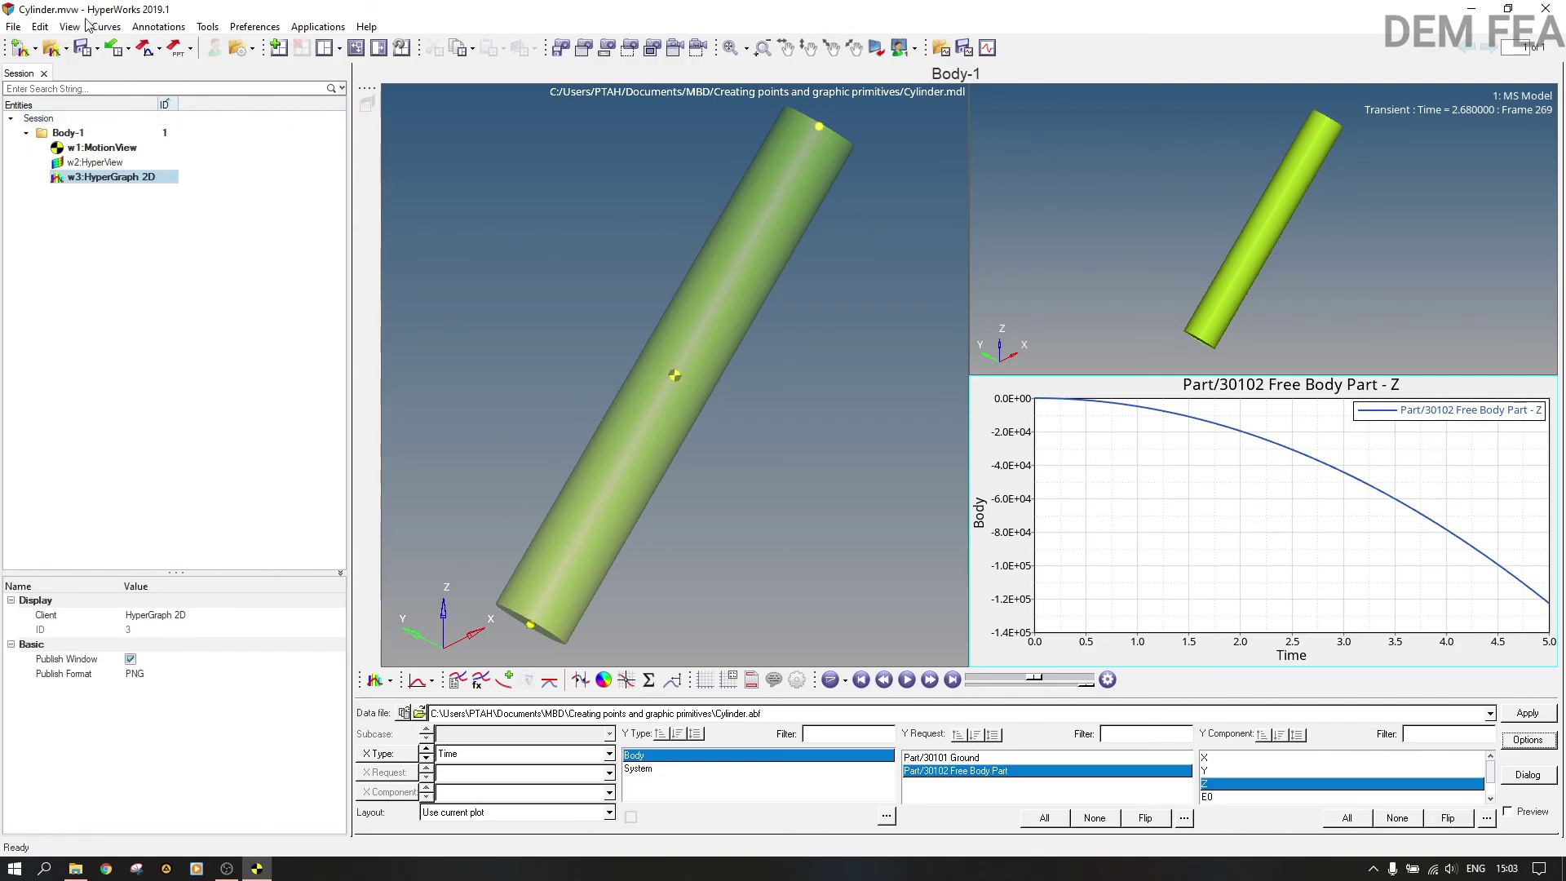
# Step: Hide and restore the panel area, and do the same with the status bar
pyautogui.click(213, 29)
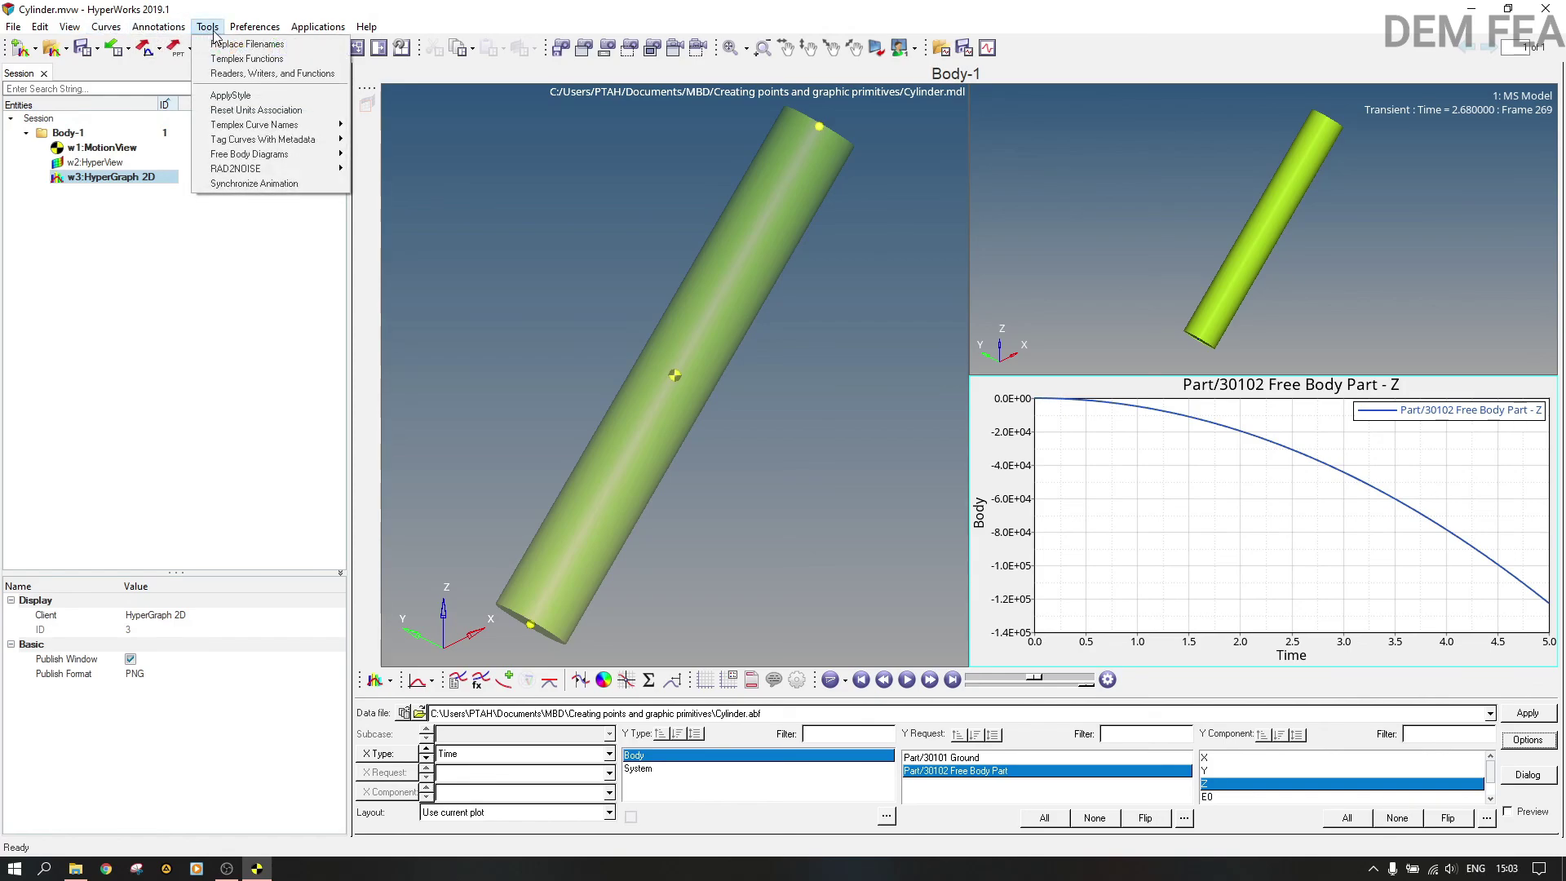
pyautogui.moveTo(80, 30)
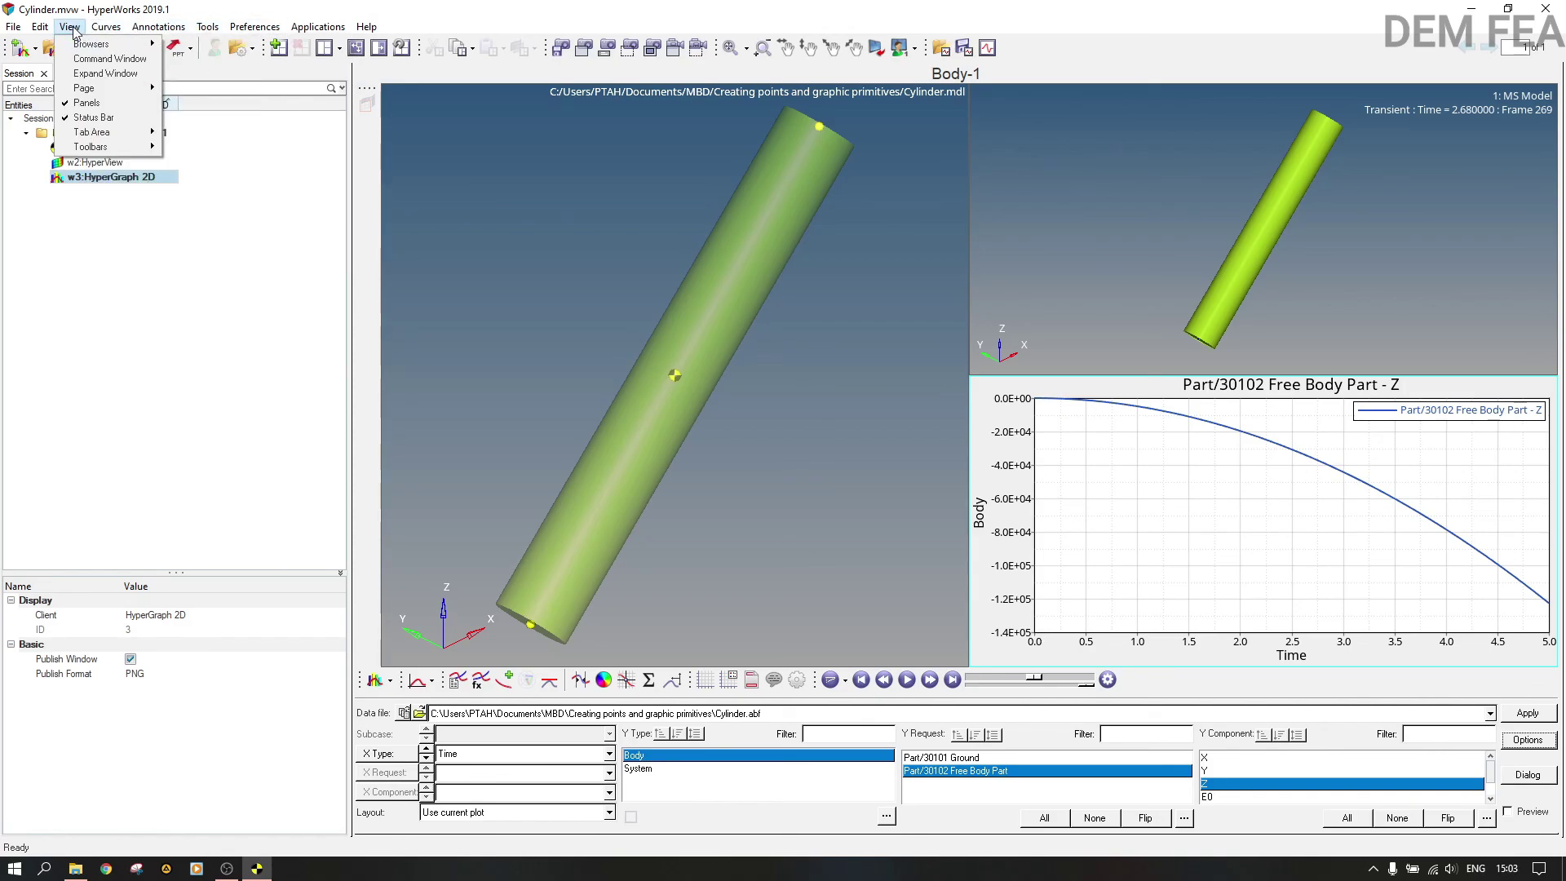
pyautogui.click(87, 103)
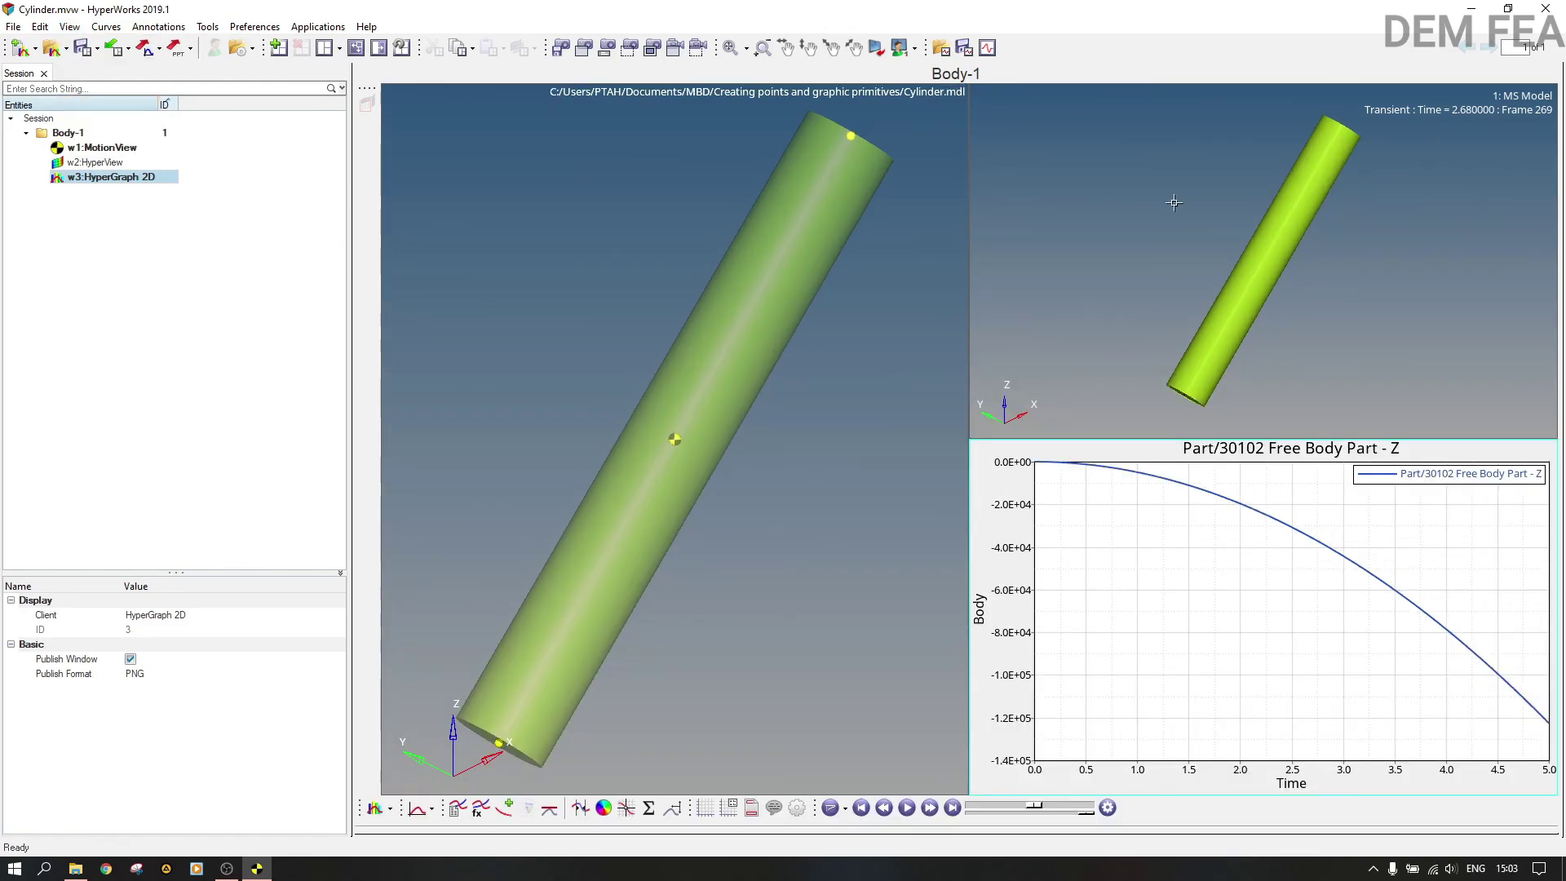
pyautogui.click(71, 28)
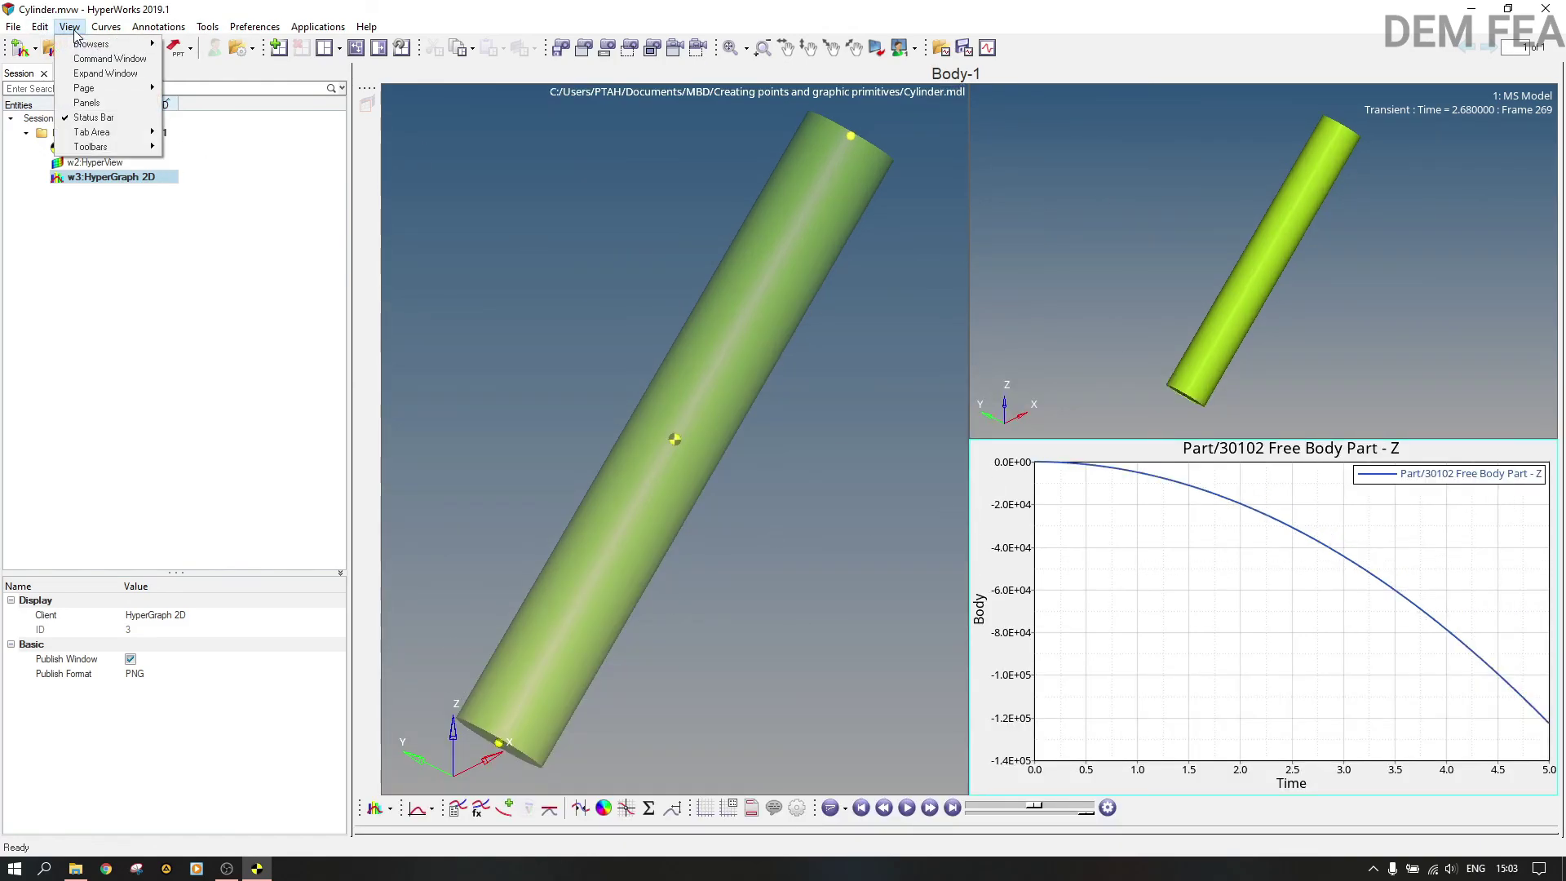
pyautogui.click(86, 104)
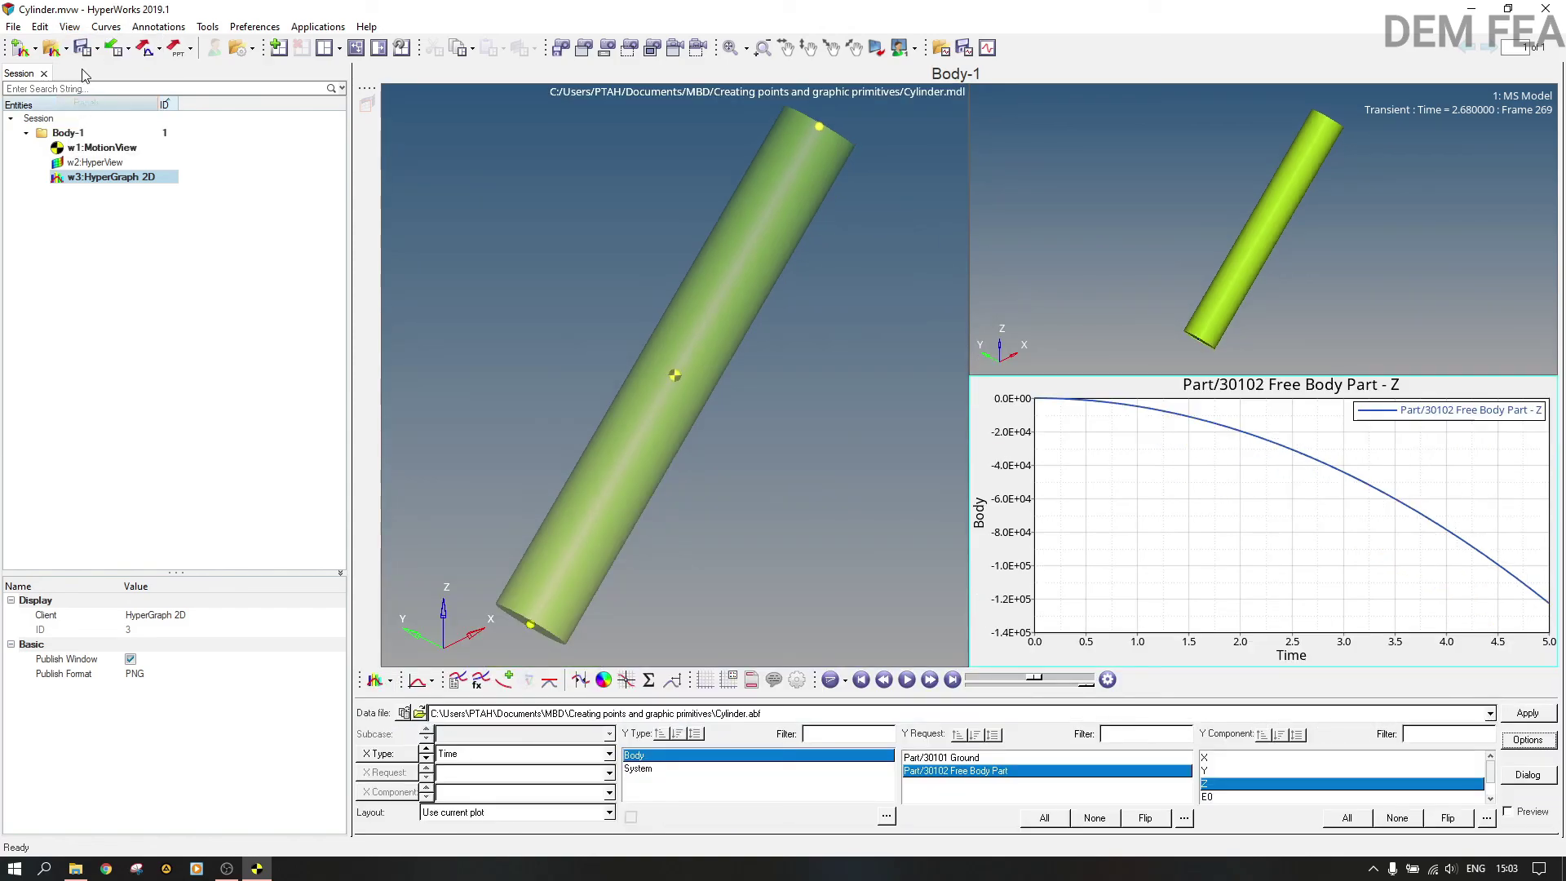
pyautogui.click(70, 27)
pyautogui.click(85, 124)
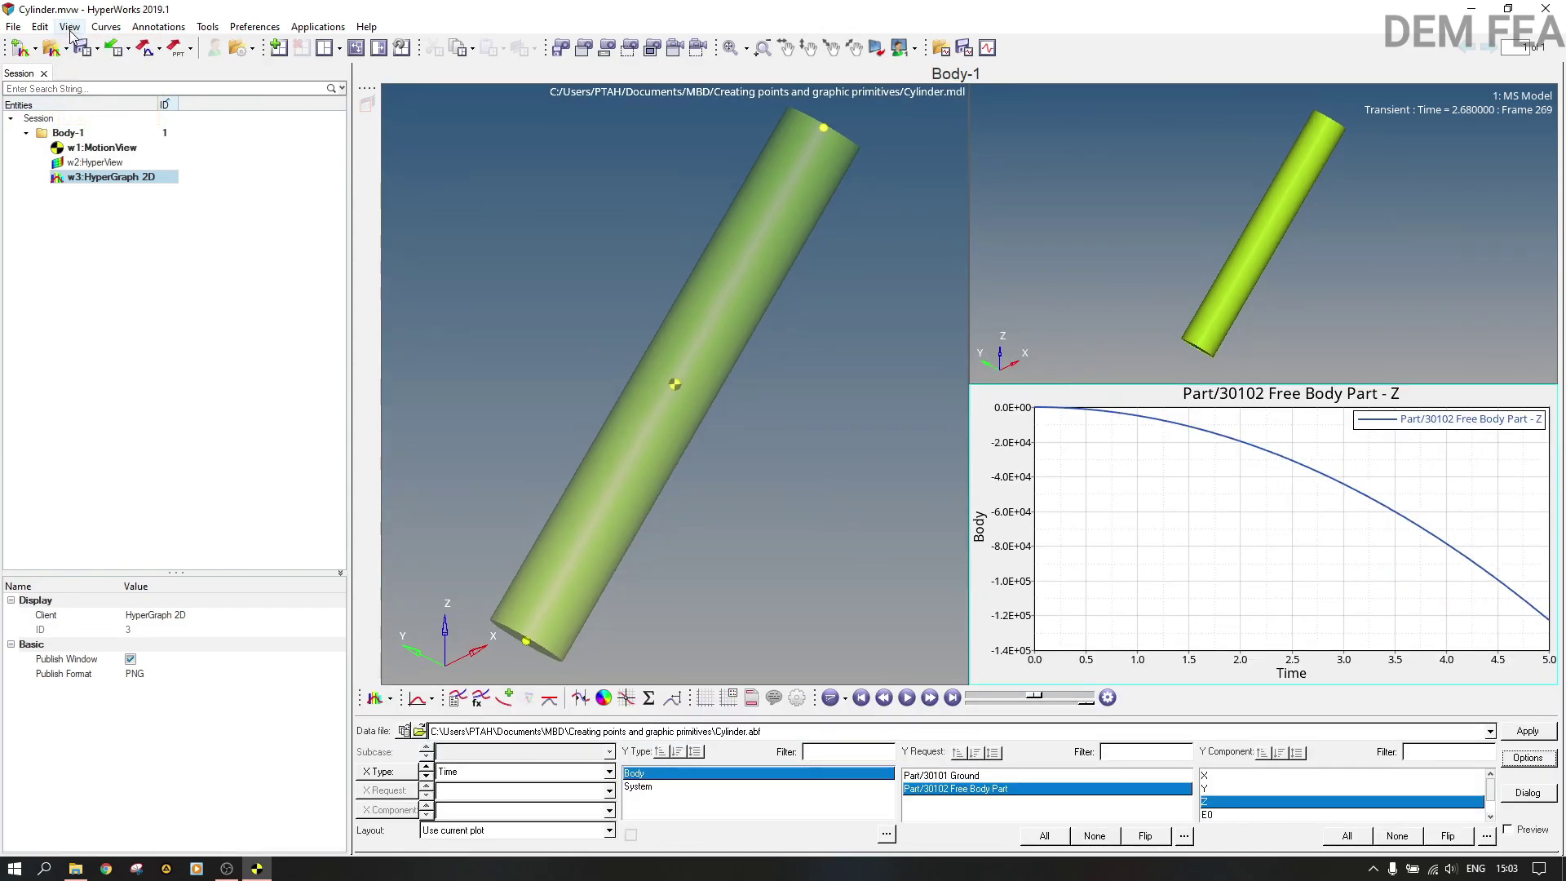
pyautogui.click(70, 27)
pyautogui.click(102, 118)
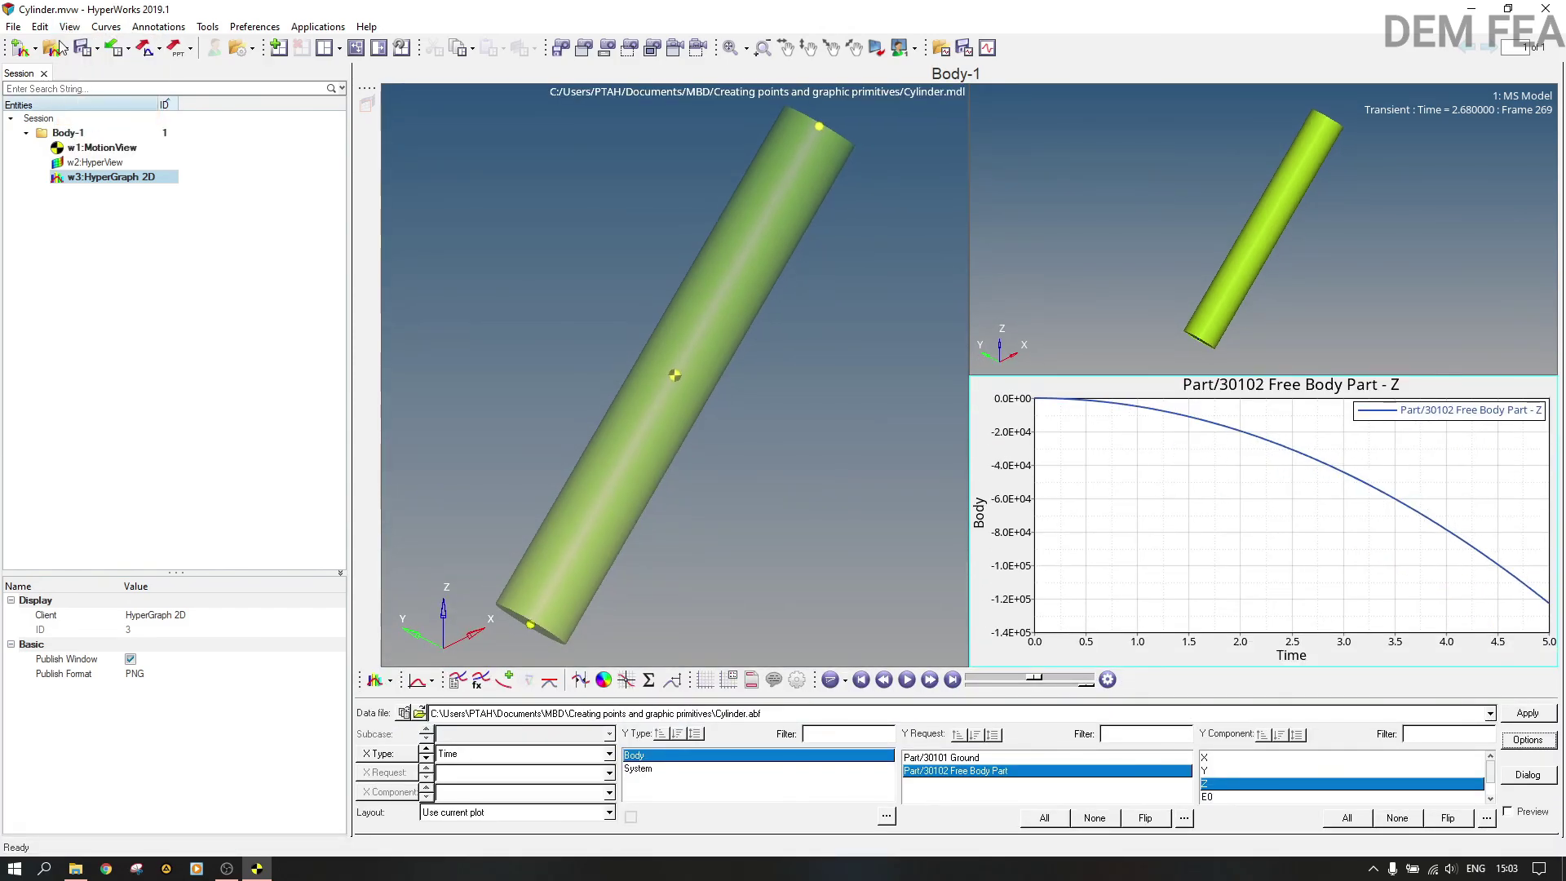